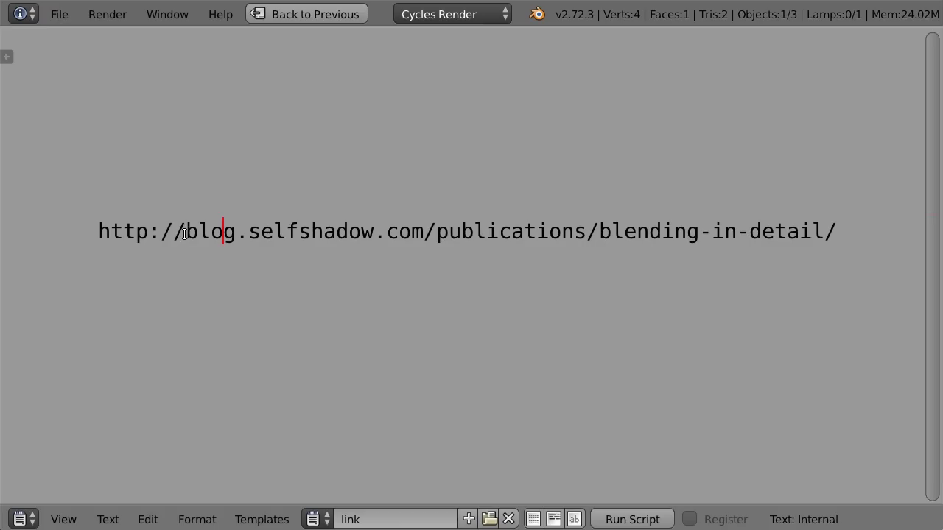
# Point out the blog post's web address and authors, then begin scrolling down the article.
pyautogui.moveTo(185, 235); pyautogui.dragTo(851, 259)
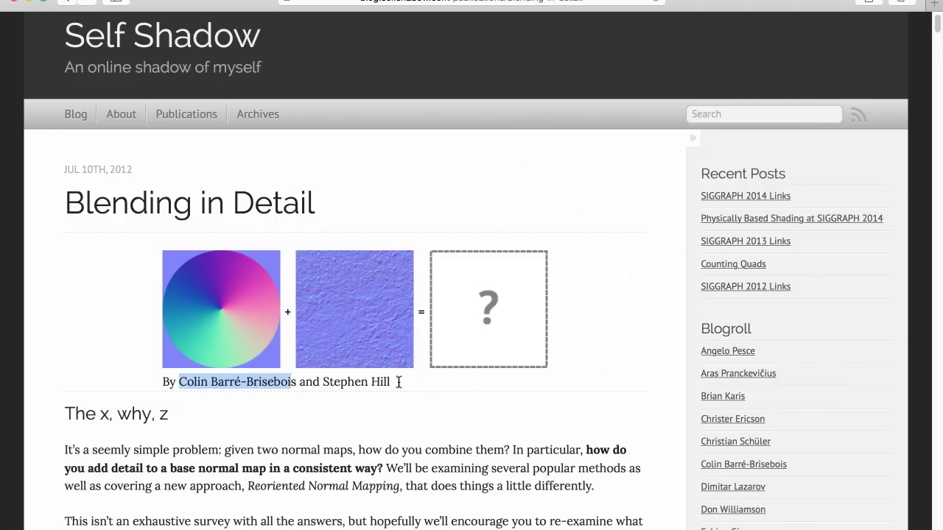
pyautogui.moveTo(399, 381); pyautogui.dragTo(431, 381)
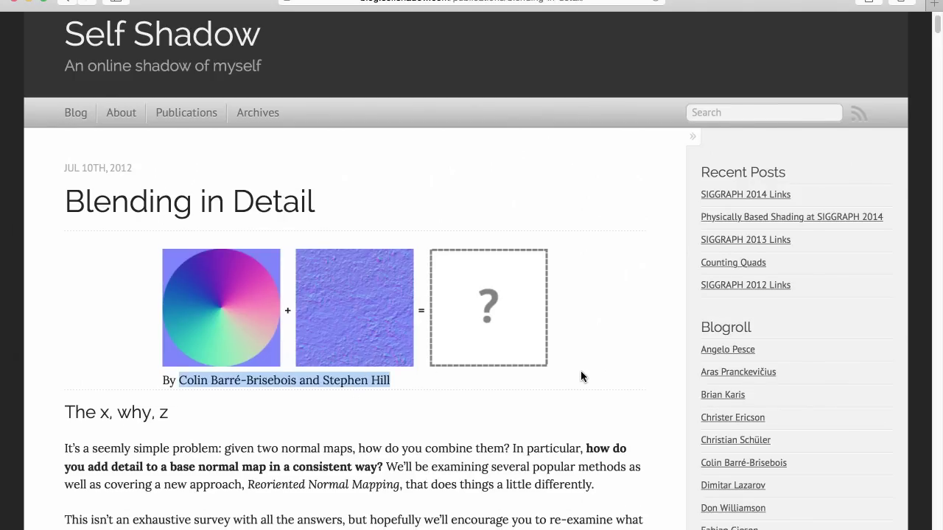
pyautogui.scroll(-10, 580, 372)
pyautogui.scroll(-3, 581, 352)
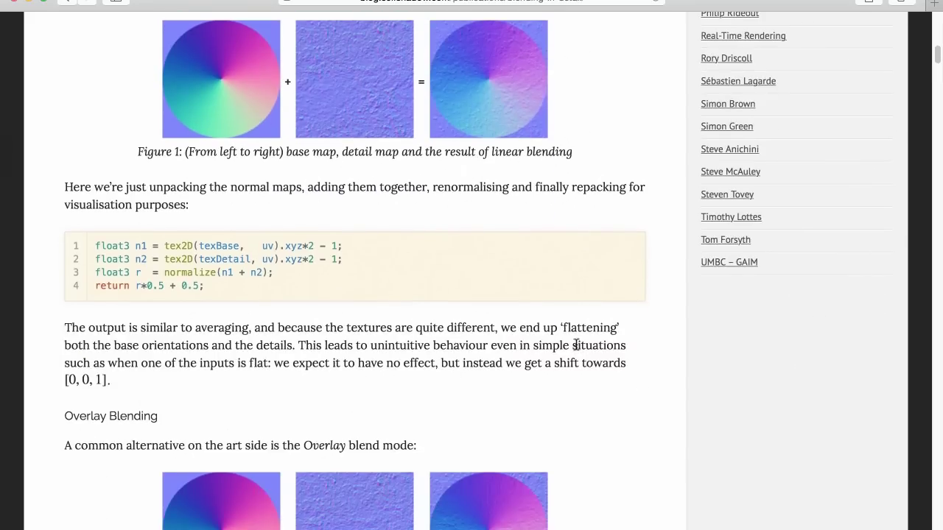
pyautogui.scroll(-3, 600, 335)
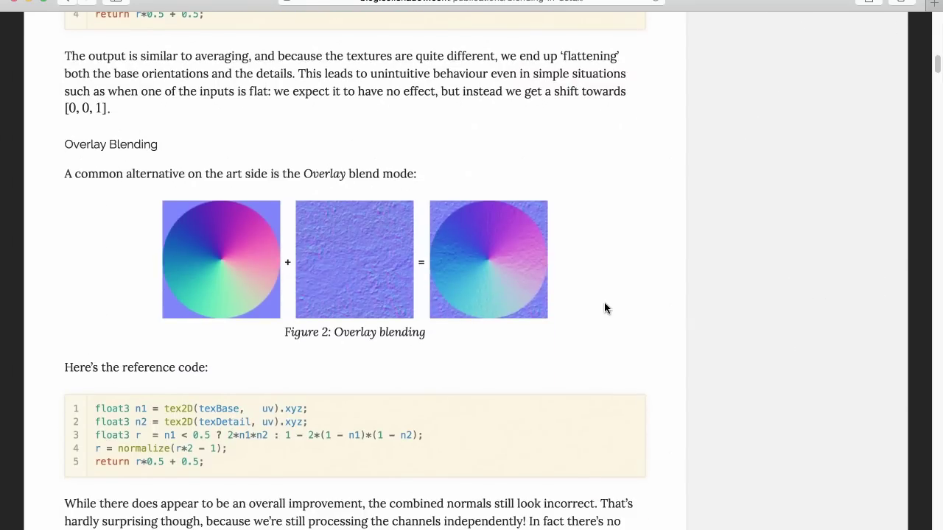
# Scroll past the linear, overlay and partial-derivative sections to Figure 7's quaternion equations.
pyautogui.scroll(-4, 604, 301)
pyautogui.scroll(-4, 604, 301)
pyautogui.scroll(-2, 604, 301)
pyautogui.scroll(-2, 605, 297)
pyautogui.scroll(2, 607, 294)
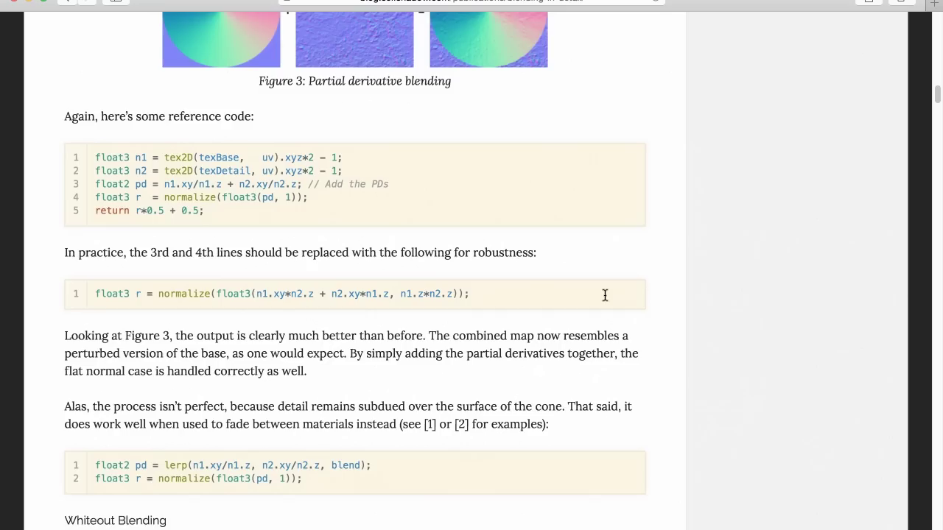
pyautogui.scroll(-1, 546, 271)
pyautogui.scroll(-5, 546, 271)
pyautogui.scroll(-4, 546, 271)
pyautogui.scroll(-6, 545, 271)
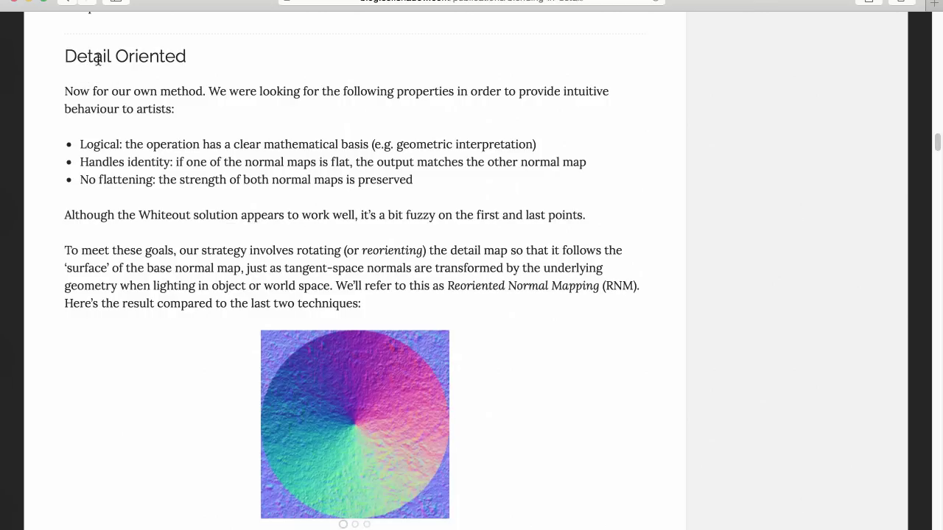
pyautogui.scroll(-1, 464, 213)
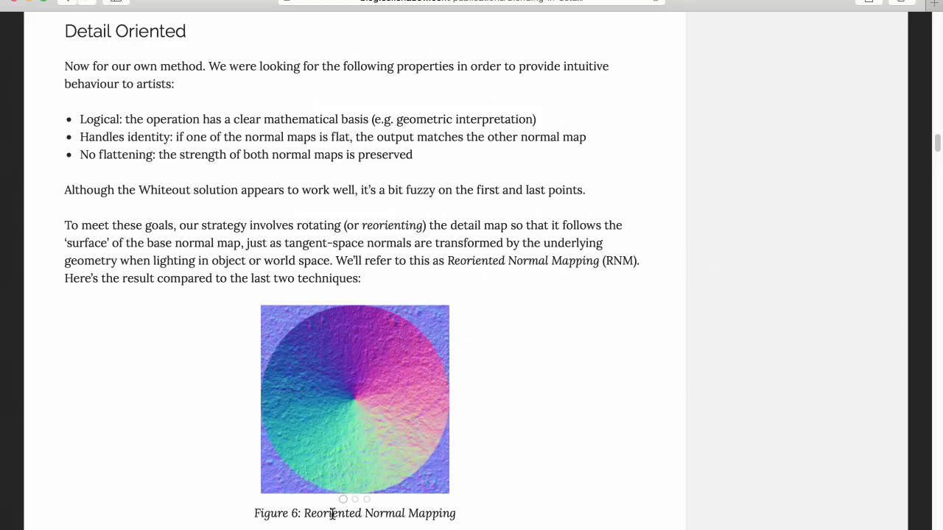
pyautogui.scroll(-10, 463, 306)
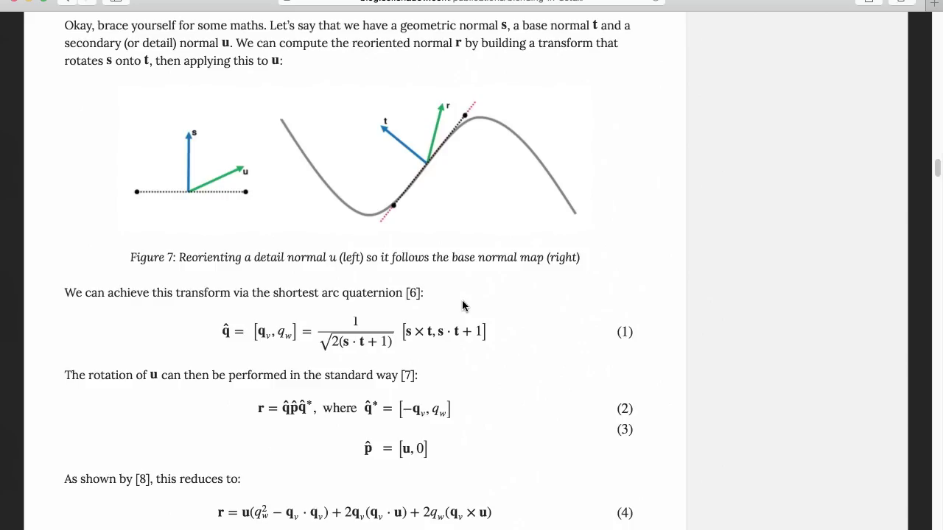
# Scroll beyond the RNM equations down to the article's HLSL blend_rnm code listing.
pyautogui.scroll(-10, 538, 300)
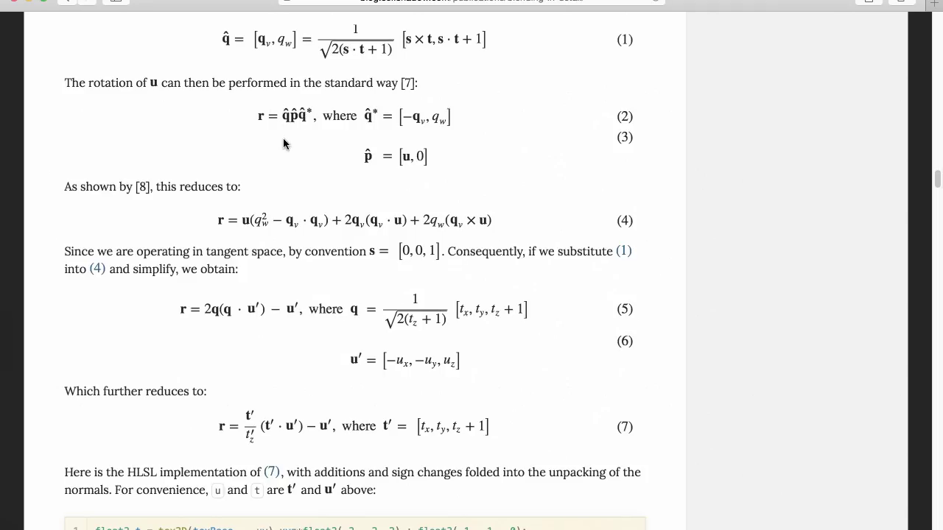
pyautogui.scroll(-1, 486, 172)
pyautogui.scroll(-5, 486, 172)
pyautogui.scroll(-4, 486, 172)
pyautogui.scroll(-2, 485, 175)
pyautogui.scroll(-10, 485, 175)
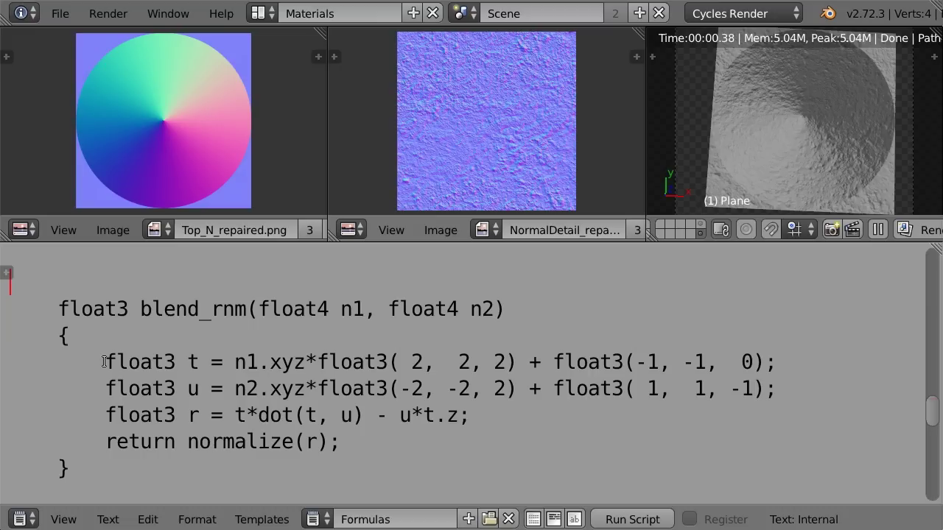
pyautogui.moveTo(105, 362); pyautogui.dragTo(173, 356)
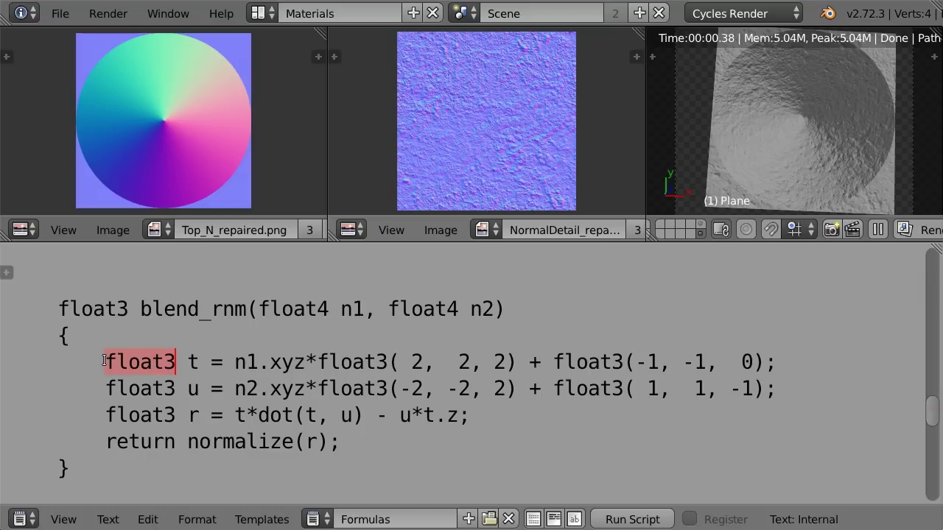
pyautogui.moveTo(104, 360); pyautogui.dragTo(173, 359)
pyautogui.click(184, 361)
pyautogui.moveTo(173, 361); pyautogui.dragTo(106, 361)
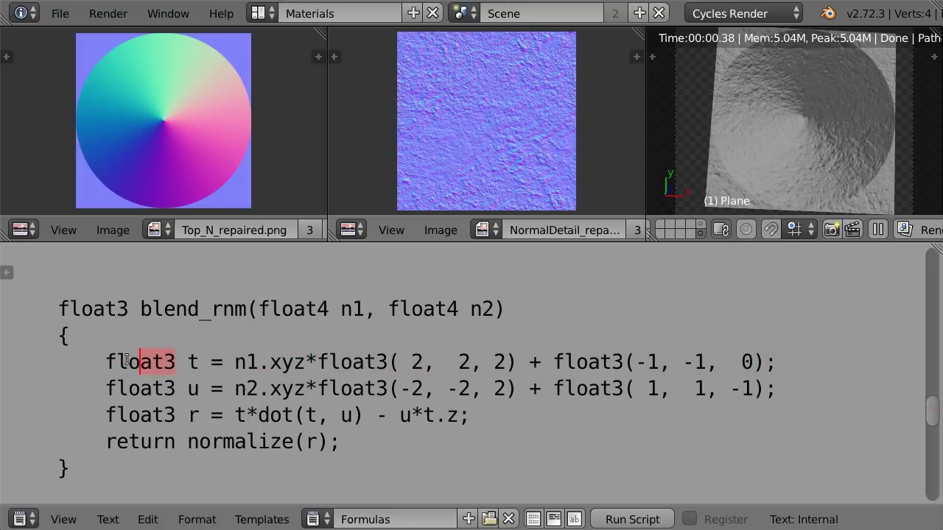
pyautogui.moveTo(189, 361); pyautogui.dragTo(204, 361)
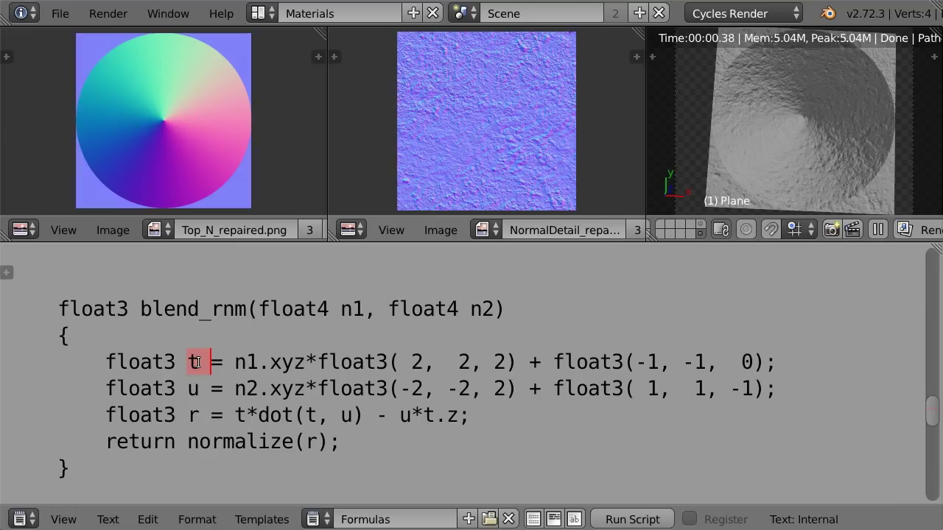
pyautogui.press('Left')
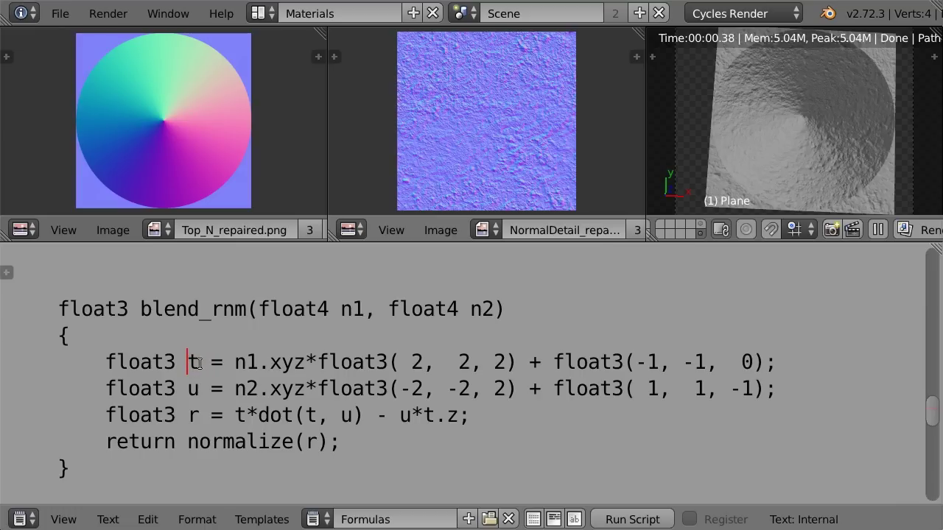
pyautogui.hotkey('shift', 'Right')
pyautogui.moveTo(177, 362); pyautogui.dragTo(109, 362)
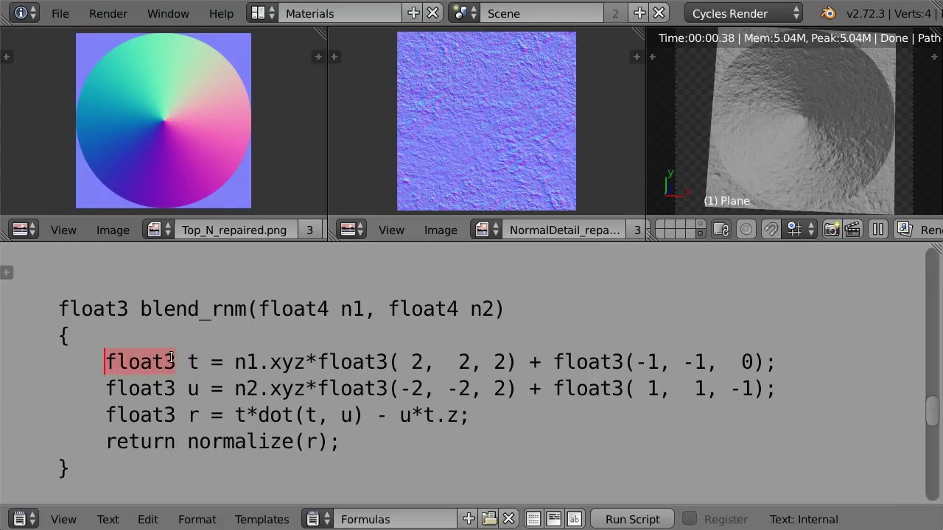
pyautogui.moveTo(187, 361); pyautogui.dragTo(765, 362)
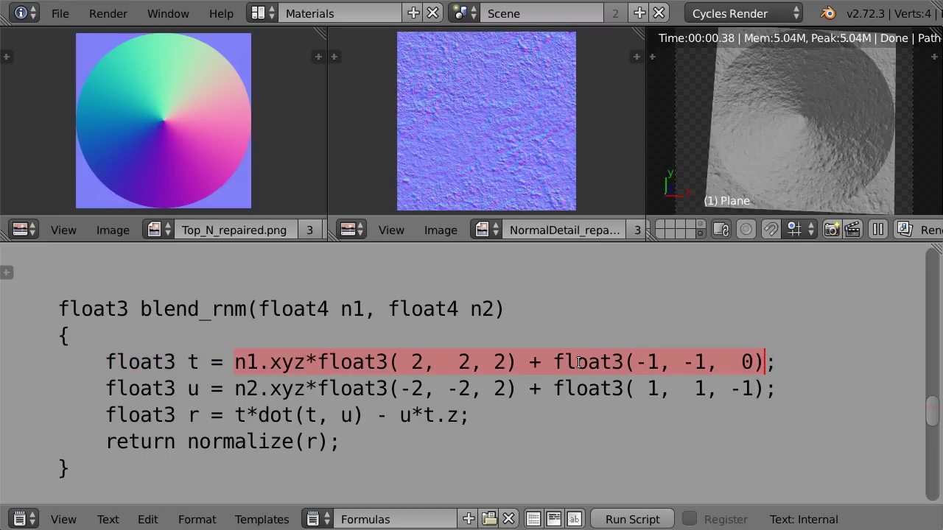
pyautogui.moveTo(175, 362); pyautogui.dragTo(104, 362)
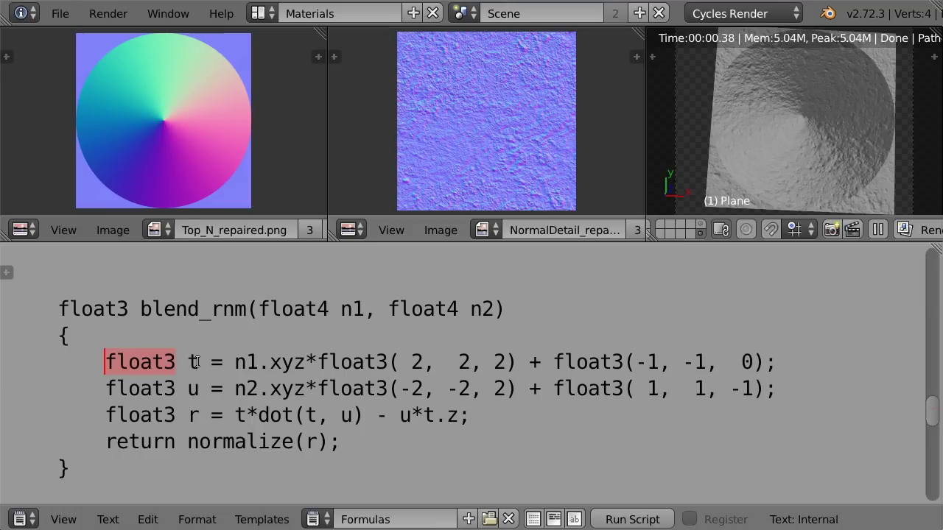
pyautogui.doubleClick(274, 364)
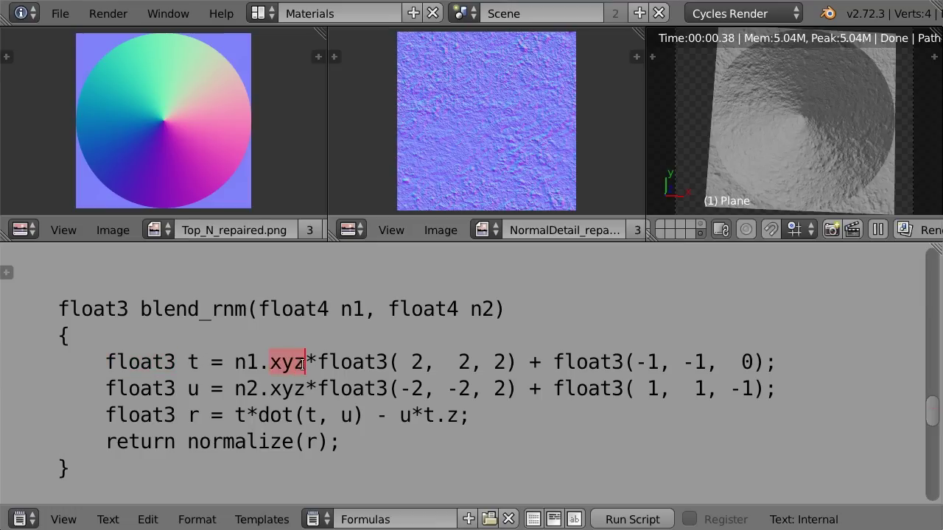
pyautogui.click(170, 362)
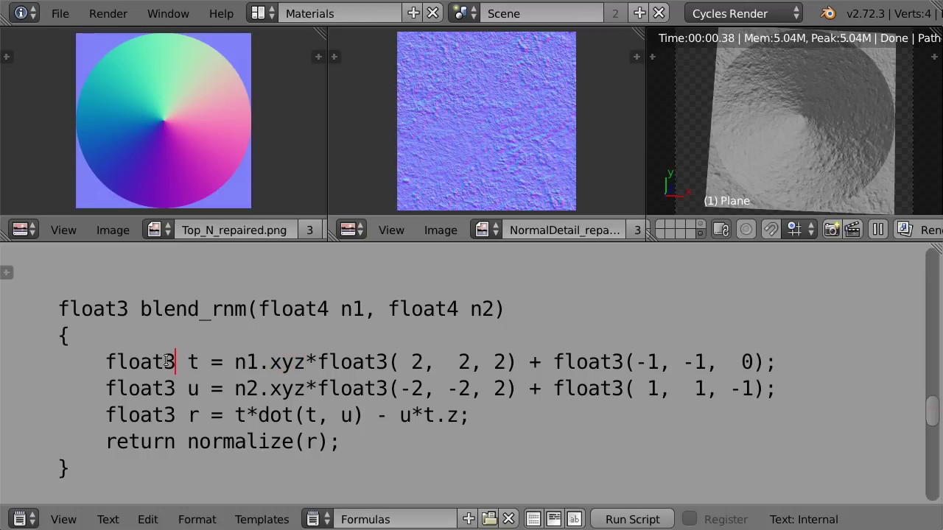
pyautogui.hotkey('ctrl', 'shift', 'Left')
pyautogui.click(104, 359)
pyautogui.keyDown('shift'); pyautogui.click(199, 361); pyautogui.keyUp('shift')
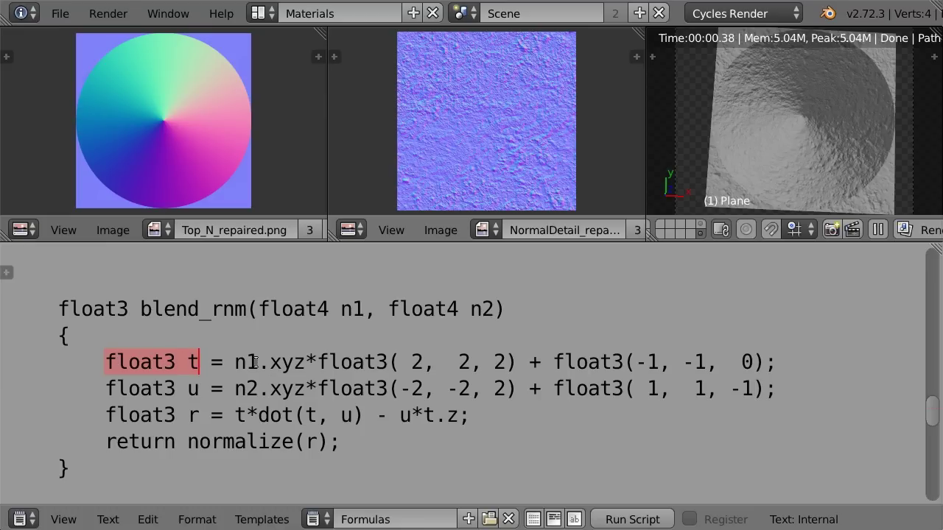
pyautogui.moveTo(257, 362); pyautogui.dragTo(234, 363)
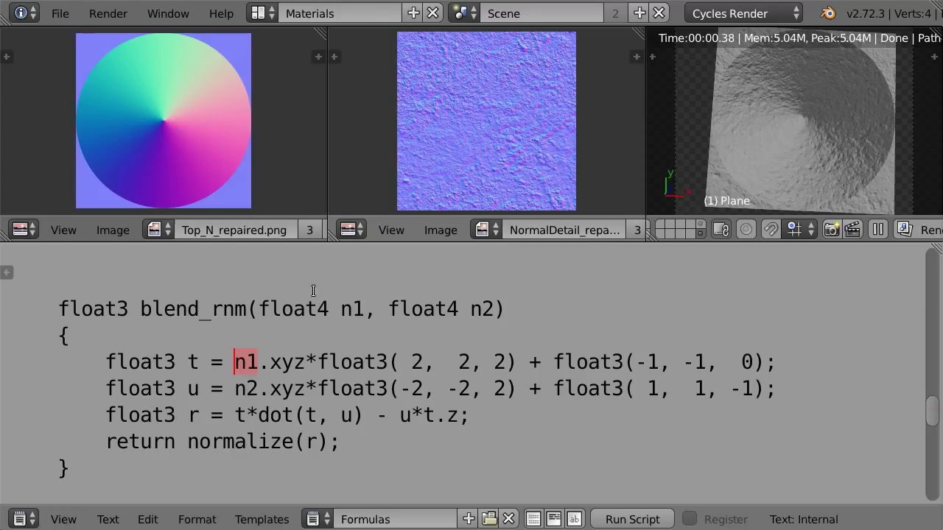
pyautogui.click(234, 362)
pyautogui.doubleClick(253, 362)
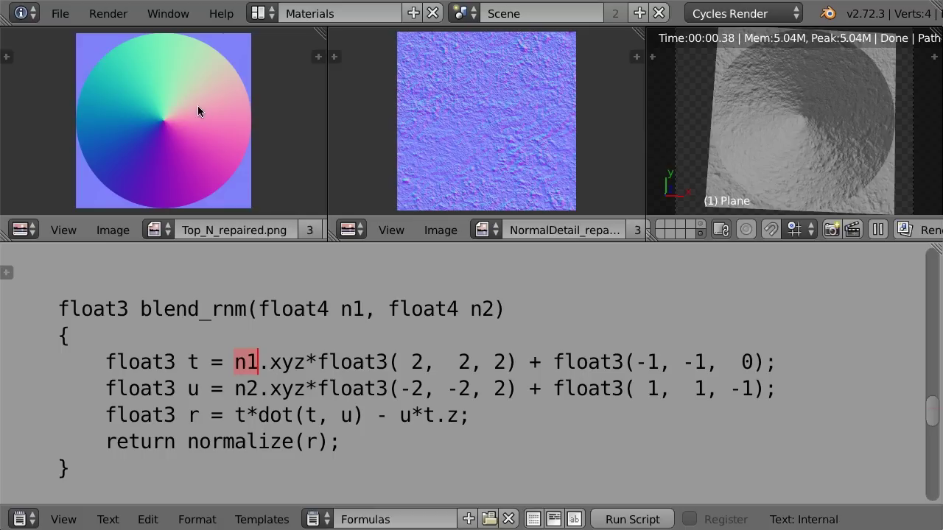
pyautogui.moveTo(234, 388); pyautogui.dragTo(252, 388)
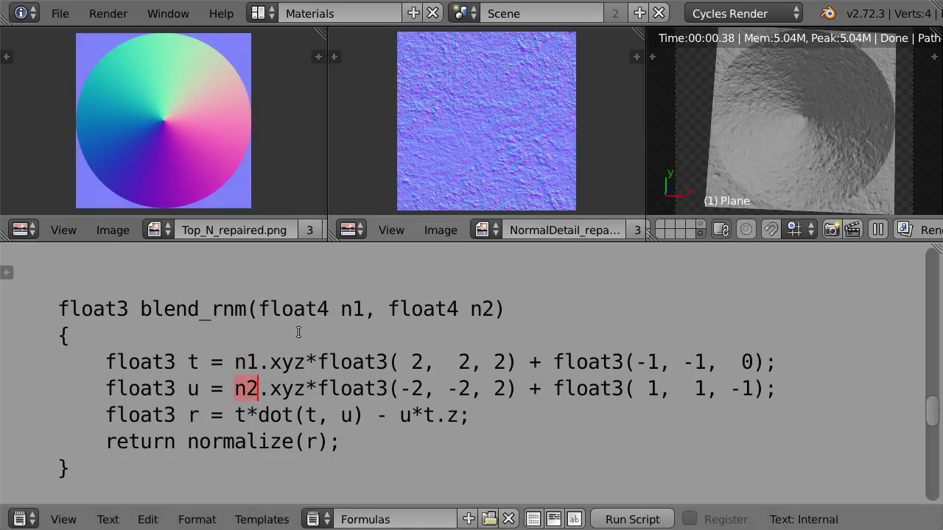
pyautogui.click(236, 363)
pyautogui.moveTo(234, 363); pyautogui.dragTo(306, 360)
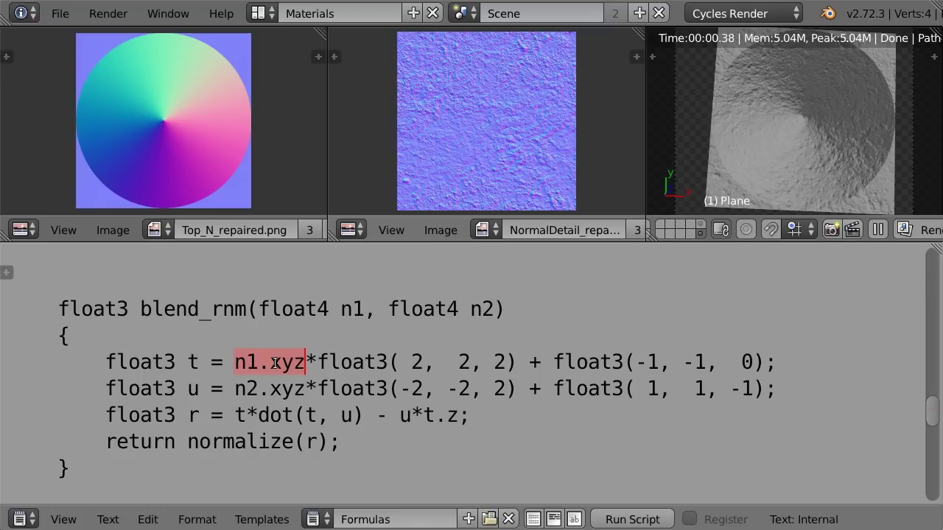
pyautogui.click(271, 362)
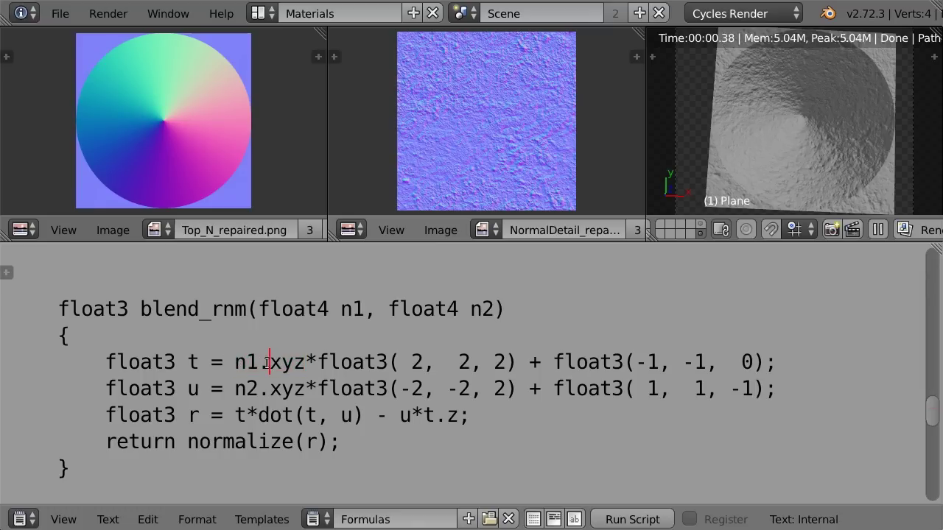
pyautogui.keyDown('shift'); pyautogui.click(303, 361); pyautogui.keyUp('shift')
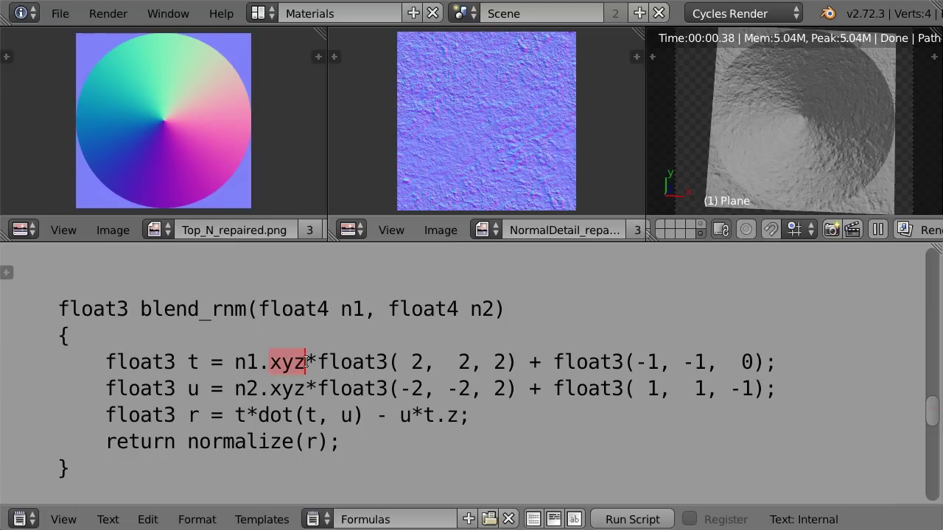
pyautogui.moveTo(233, 362); pyautogui.dragTo(298, 363)
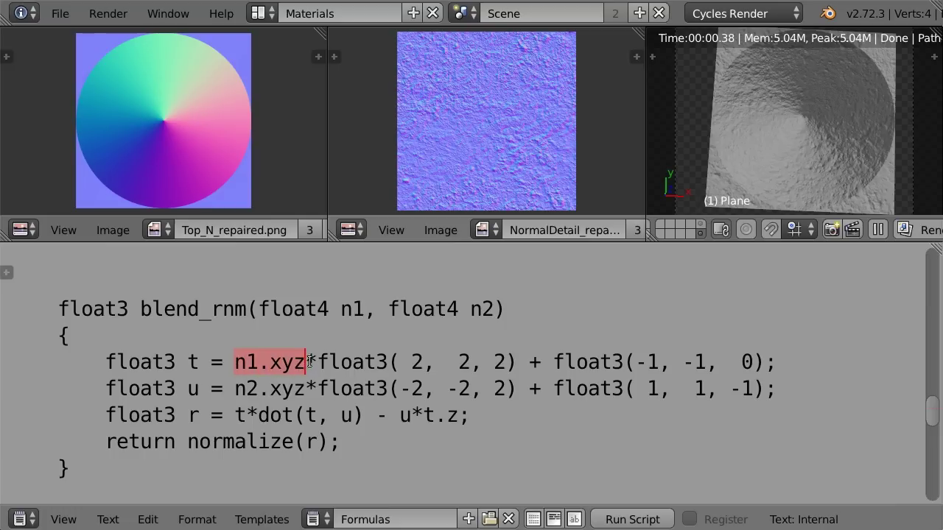
pyautogui.moveTo(318, 362); pyautogui.dragTo(382, 359)
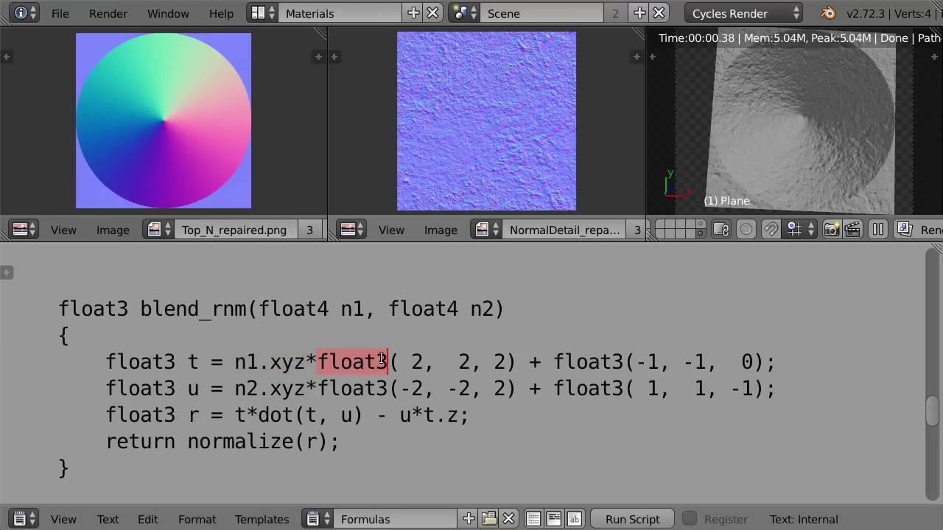
pyautogui.moveTo(402, 359)
pyautogui.mouseDown()
pyautogui.moveTo(484, 356)
pyautogui.moveTo(507, 374)
pyautogui.mouseUp()
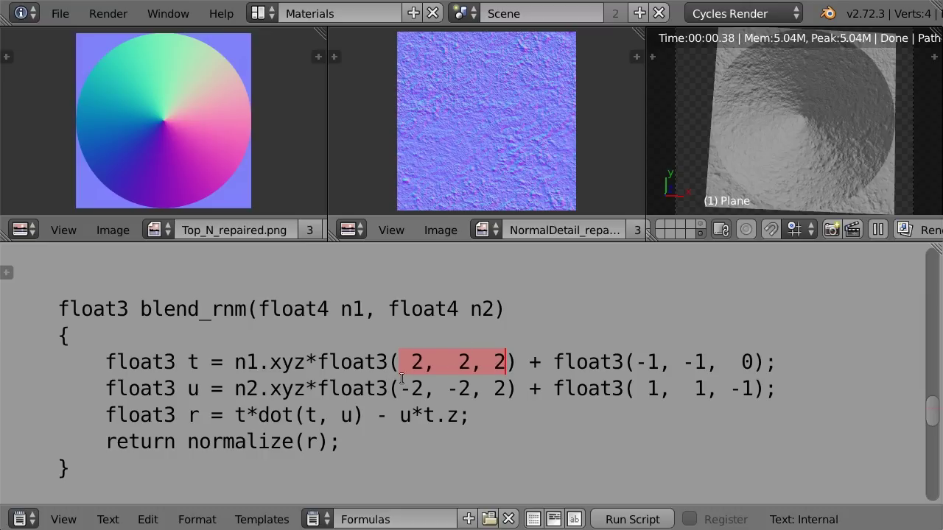
pyautogui.click(272, 364)
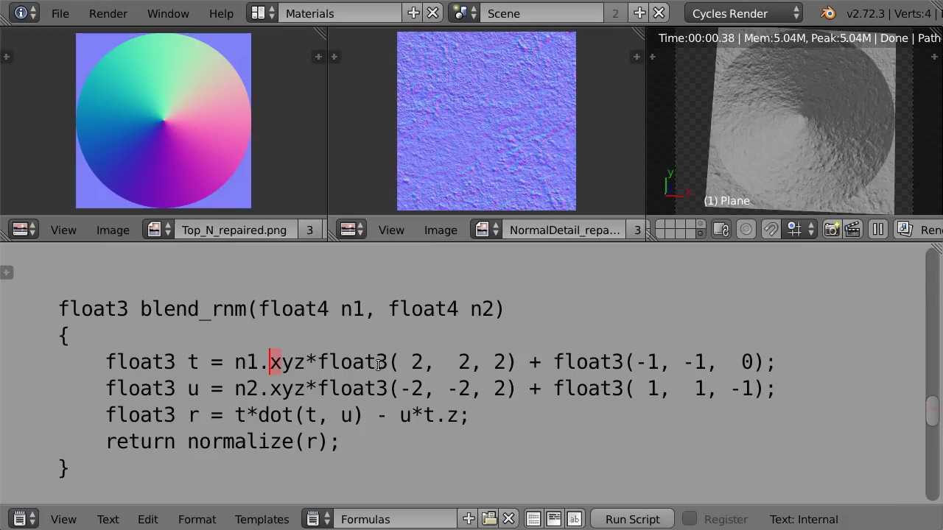
pyautogui.click(294, 361)
pyautogui.click(455, 361)
pyautogui.click(301, 362)
pyautogui.moveTo(516, 361); pyautogui.dragTo(492, 360)
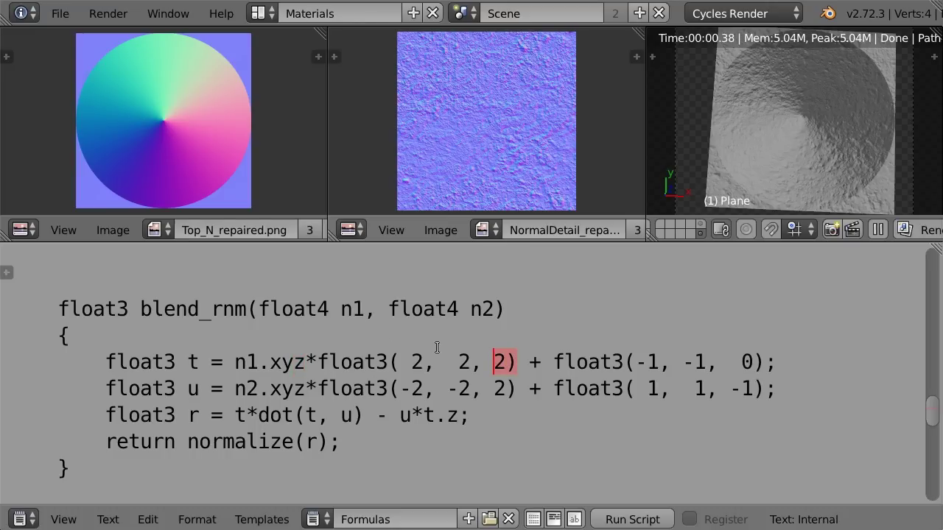
# Add a MixRGB colour node to the node tree and zoom in on it.
pyautogui.hotkey('shift', 'F3')
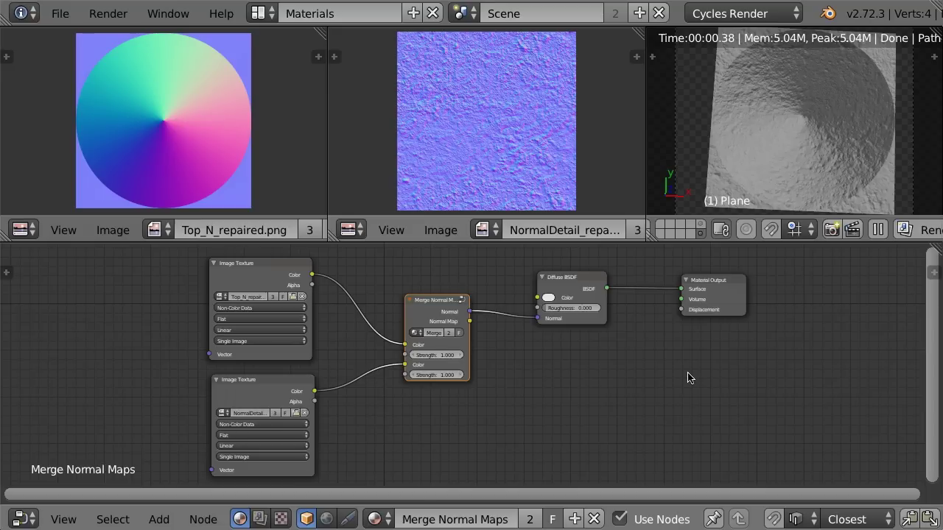
pyautogui.hotkey('shift', 'a')
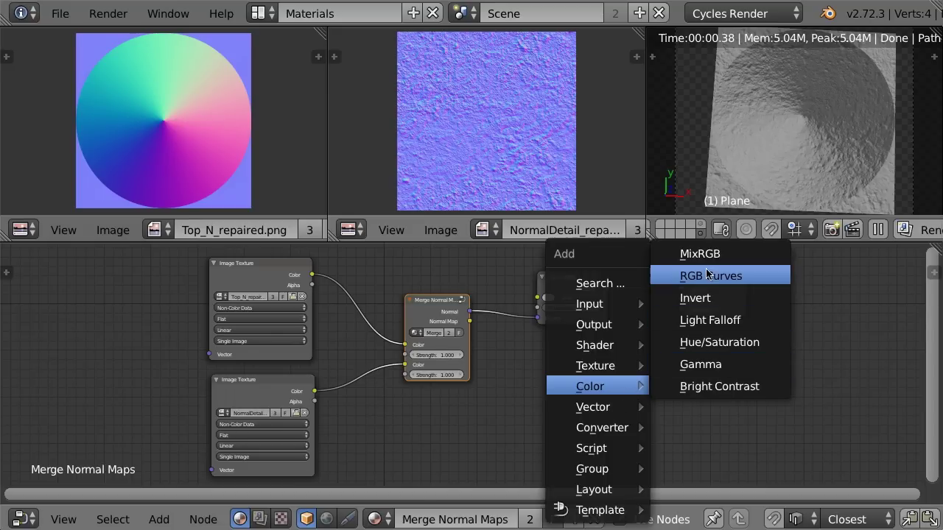
pyautogui.click(682, 254)
pyautogui.click(626, 367)
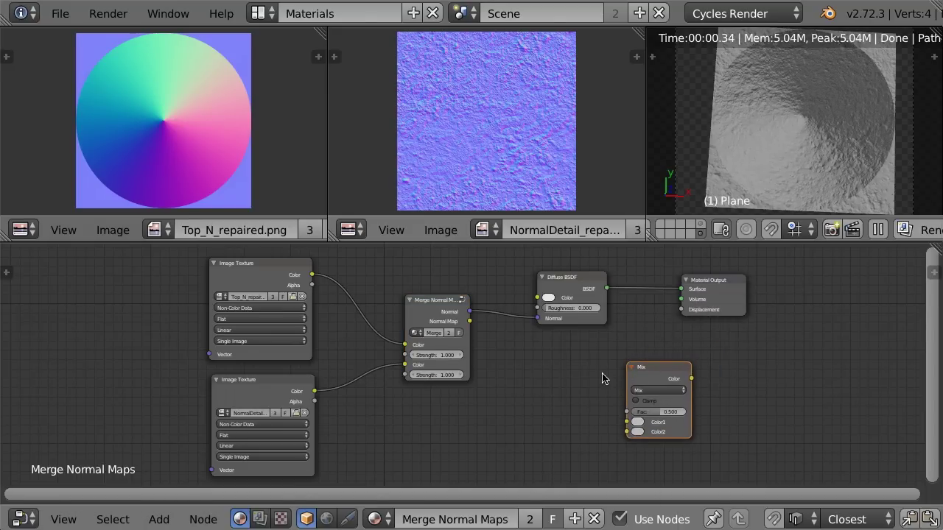
pyautogui.moveTo(625, 424); pyautogui.dragTo(631, 410)
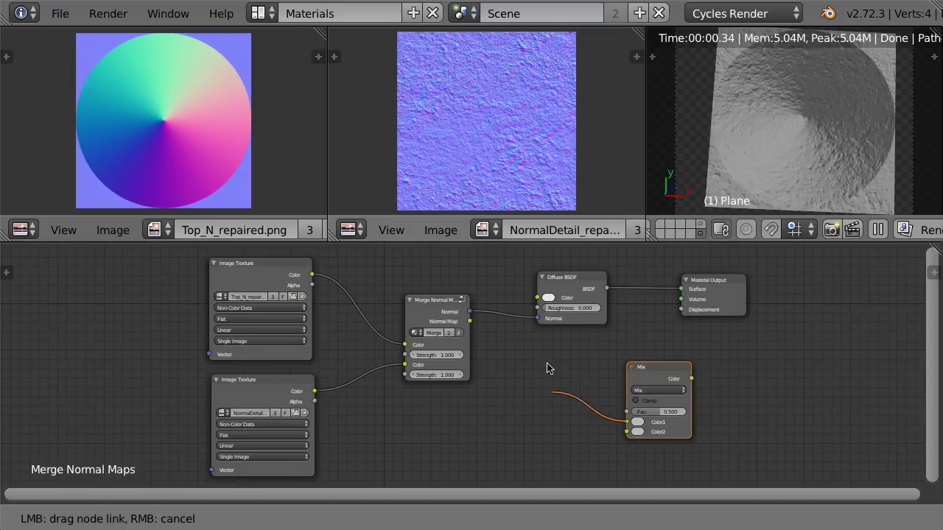
pyautogui.press('KP_Decimal')
pyautogui.moveTo(367, 400); pyautogui.dragTo(183, 372)
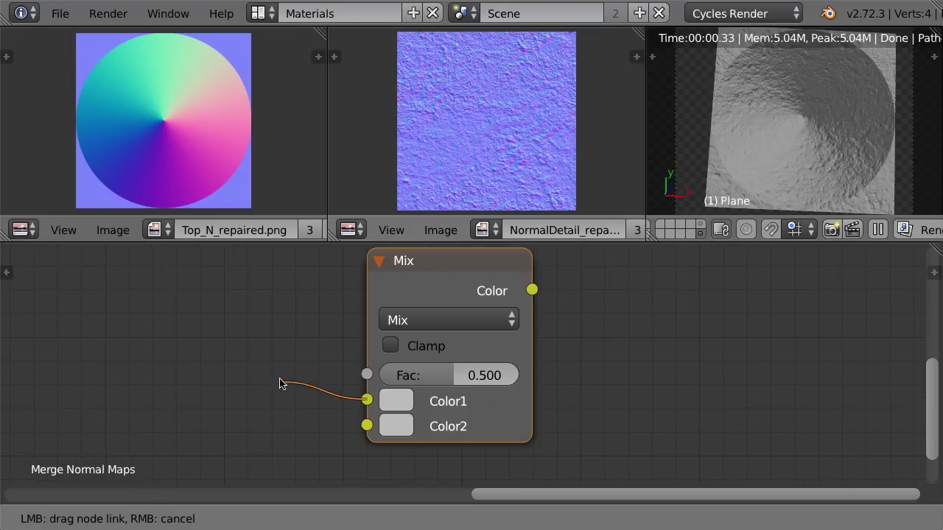
# Set the mix node's Fac to 1 and its second colour to 2, 2, 2.
pyautogui.click(468, 374)
pyautogui.write('1')
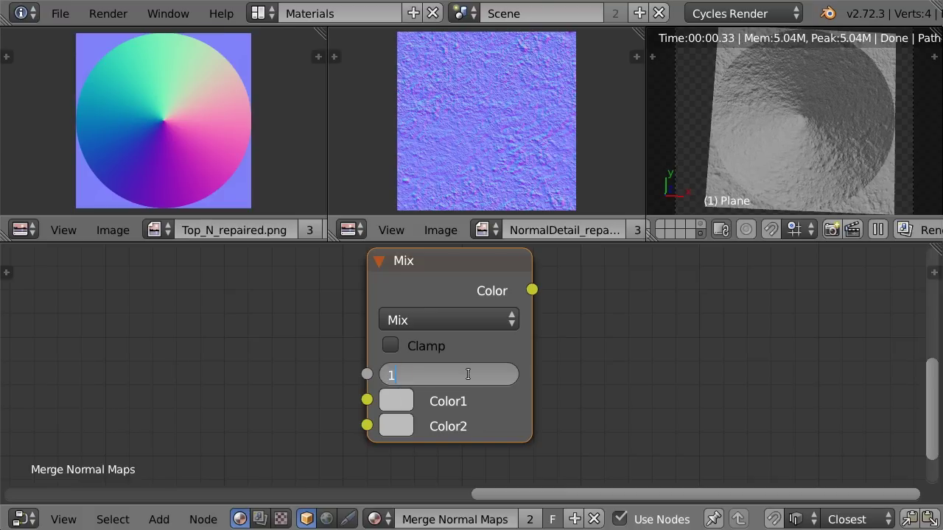
pyautogui.press('Return')
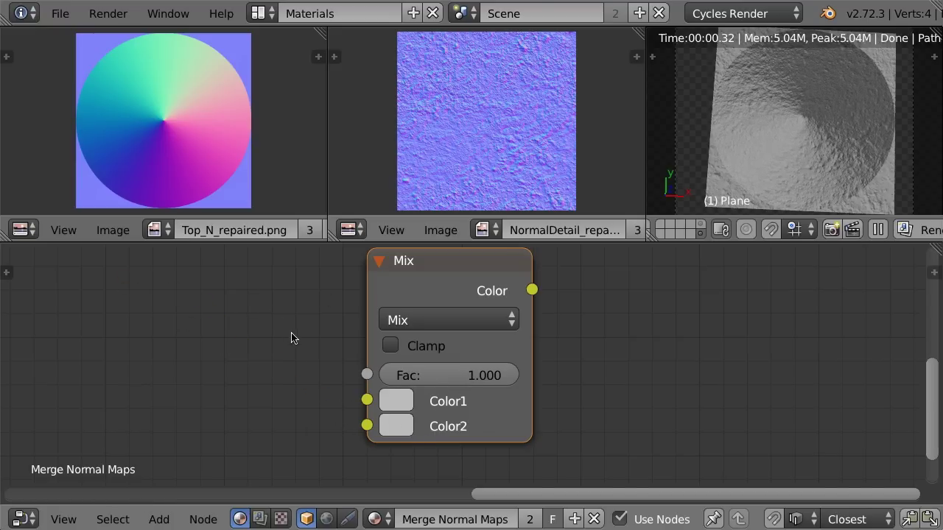
pyautogui.click(398, 429)
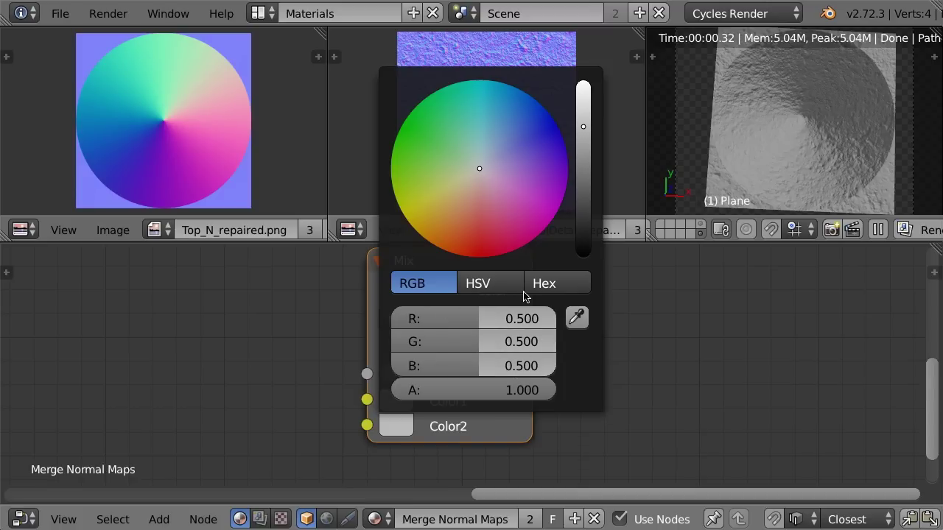
pyautogui.click(527, 322)
pyautogui.write('2')
pyautogui.press('Tab')
pyautogui.write('2')
pyautogui.press('Tab')
pyautogui.write('2')
pyautogui.press('Return')
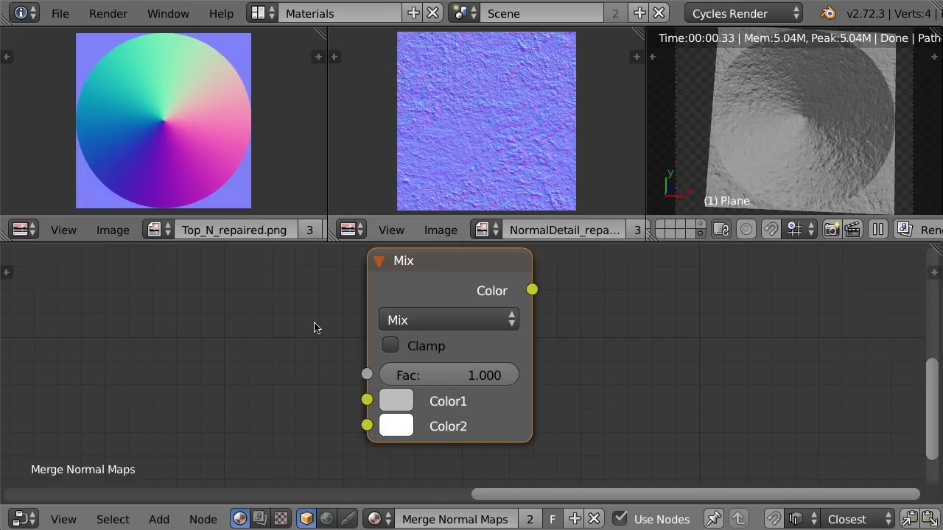
# Switch the node's blend type to Multiply, check both colours, and highlight the t expression.
pyautogui.click(464, 325)
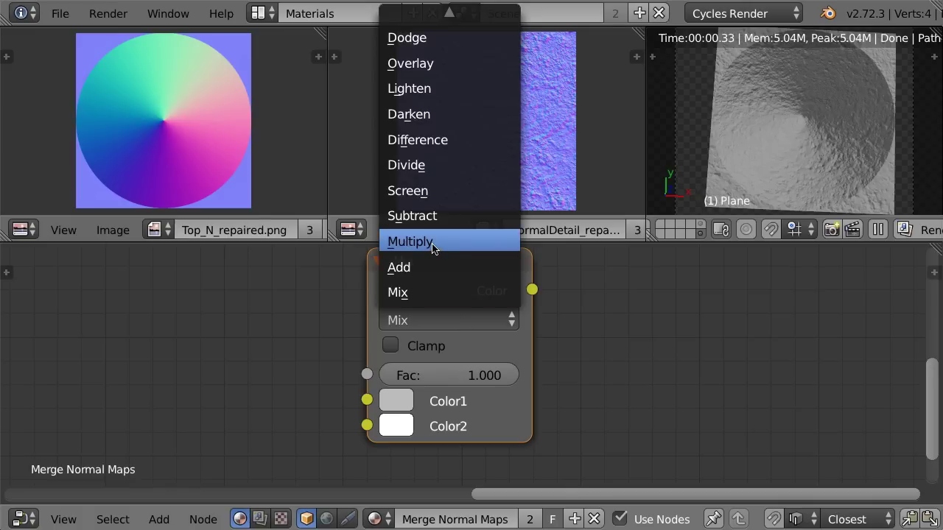
pyautogui.click(433, 249)
pyautogui.moveTo(367, 400)
pyautogui.mouseDown()
pyautogui.moveTo(286, 344)
pyautogui.moveTo(368, 422)
pyautogui.moveTo(255, 438)
pyautogui.moveTo(374, 430)
pyautogui.mouseUp()
pyautogui.click(396, 401)
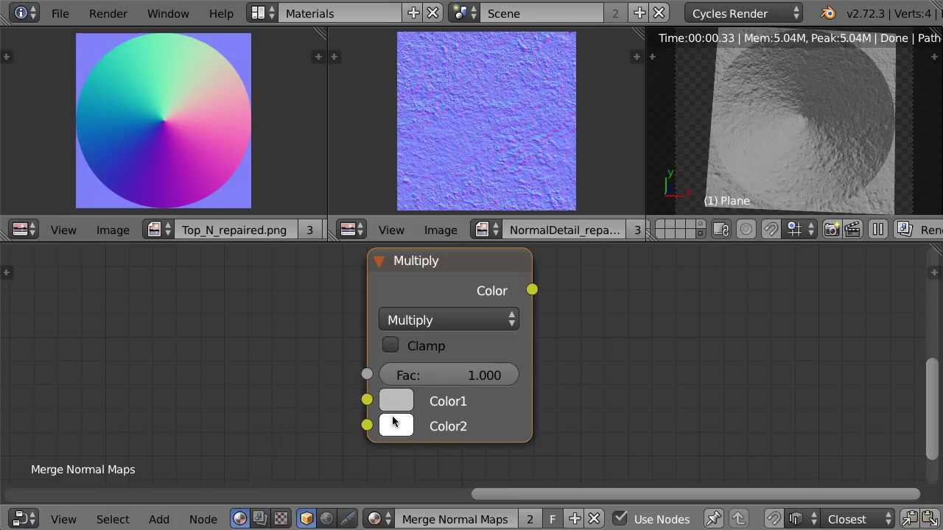
pyautogui.click(395, 425)
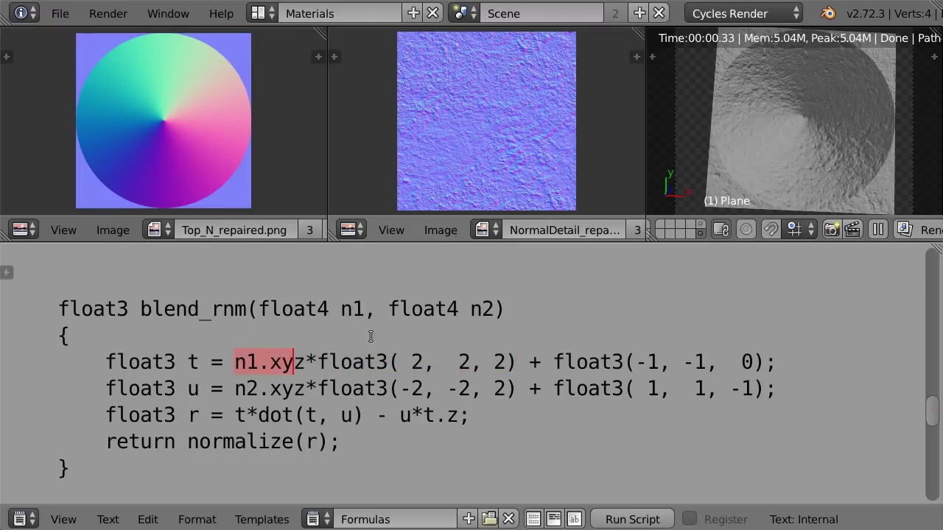
pyautogui.moveTo(371, 337); pyautogui.dragTo(769, 358)
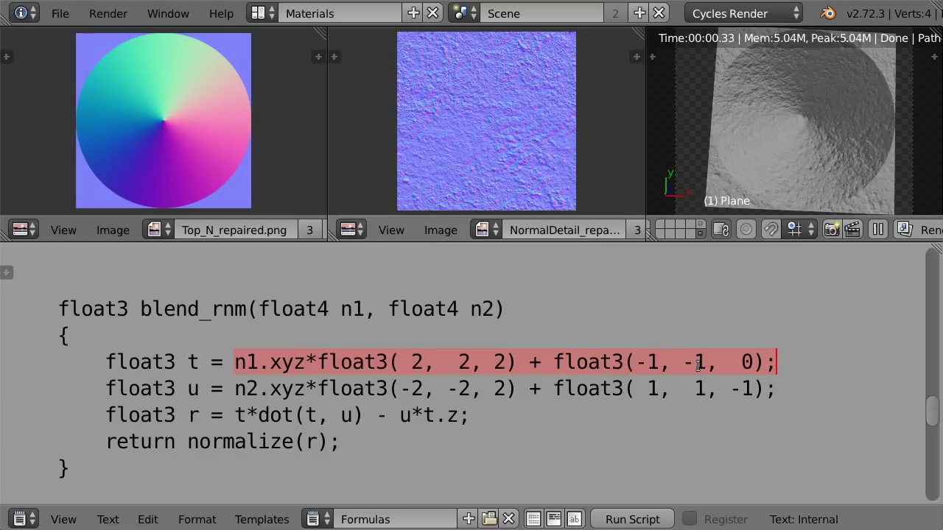
# Highlight t, the float3 constants and the r = t*dot(t, u) - u*t.z terms in blend_rnm.
pyautogui.moveTo(191, 363)
pyautogui.mouseDown()
pyautogui.moveTo(205, 362)
pyautogui.moveTo(209, 389)
pyautogui.mouseUp()
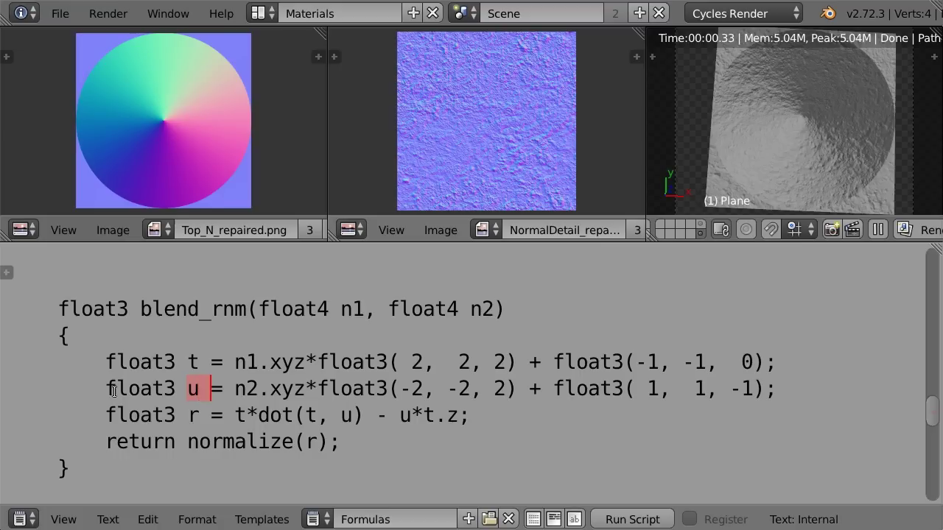
pyautogui.moveTo(106, 389); pyautogui.dragTo(258, 389)
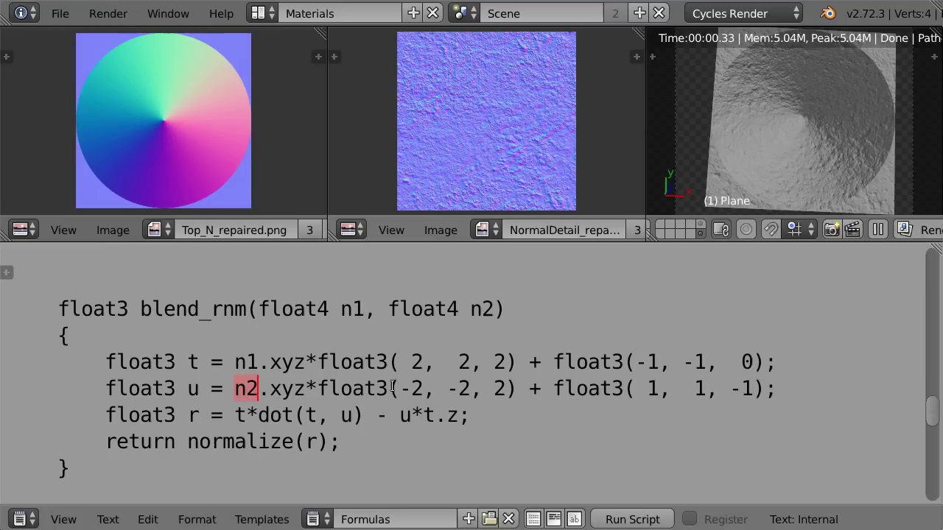
pyautogui.moveTo(530, 389); pyautogui.dragTo(776, 389)
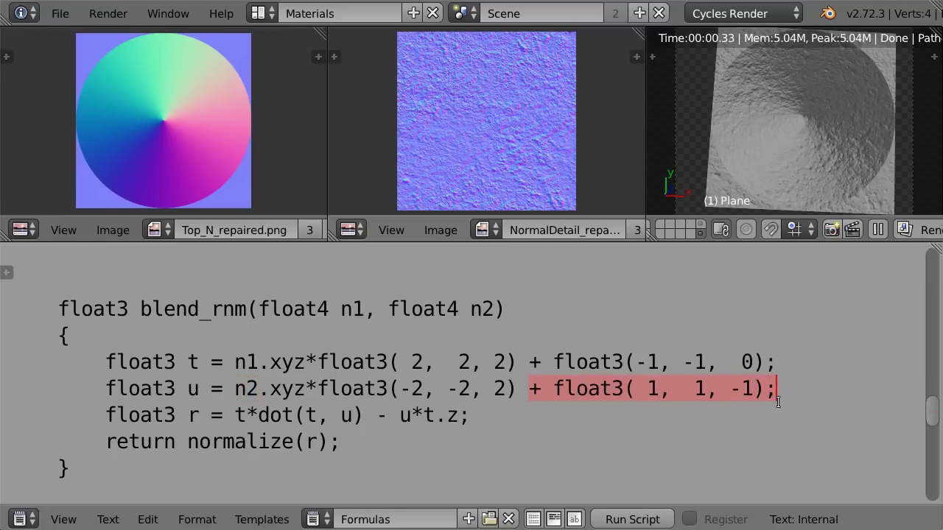
pyautogui.moveTo(106, 417); pyautogui.dragTo(504, 416)
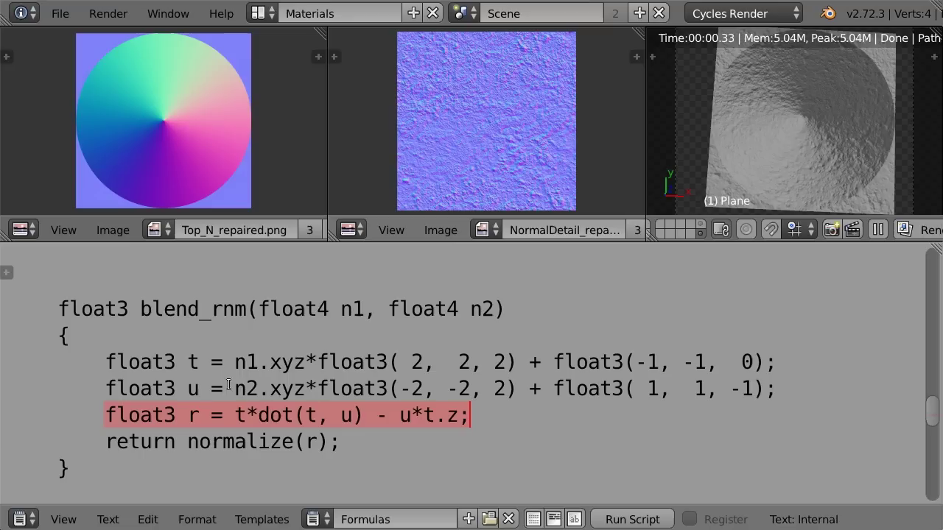
pyautogui.moveTo(259, 415); pyautogui.dragTo(366, 416)
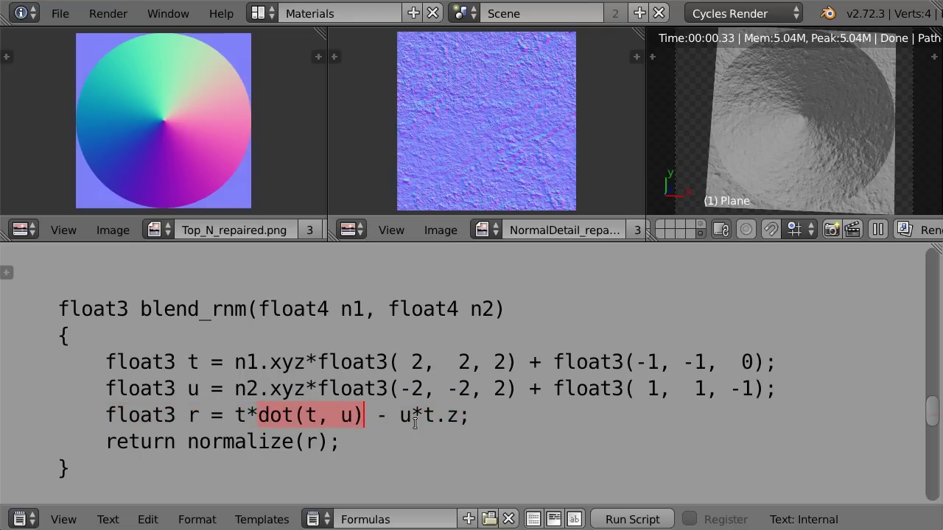
pyautogui.moveTo(400, 415); pyautogui.dragTo(456, 417)
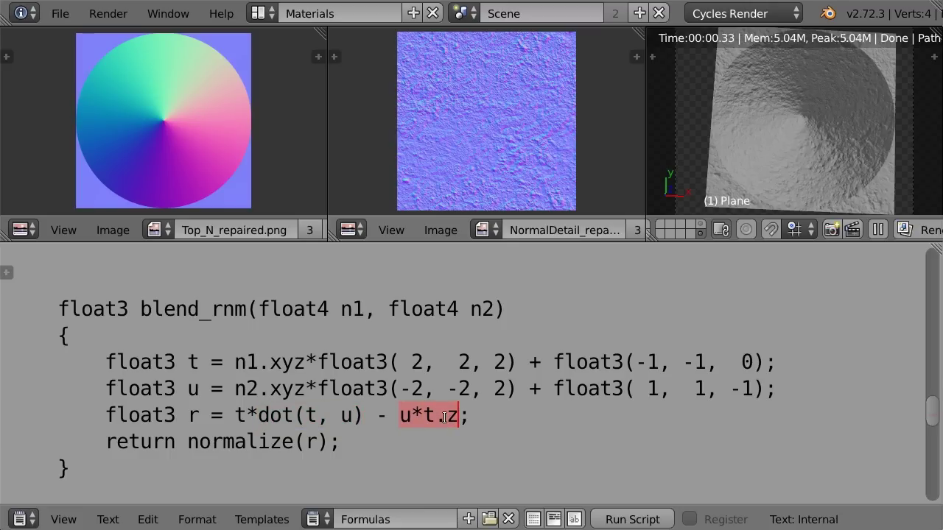
# Enlarge the code, highlight t and u, and drag the border down for taller previews.
pyautogui.keyDown('ctrl'); pyautogui.scroll(1, 200, 339); pyautogui.keyUp('ctrl')
pyautogui.doubleClick(199, 338)
pyautogui.moveTo(198, 366); pyautogui.dragTo(223, 366)
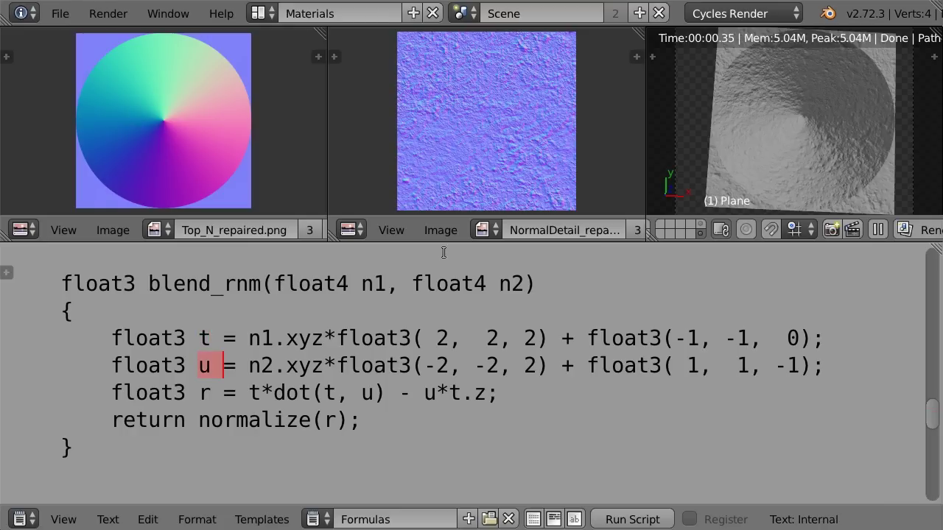
pyautogui.moveTo(444, 243); pyautogui.dragTo(442, 292)
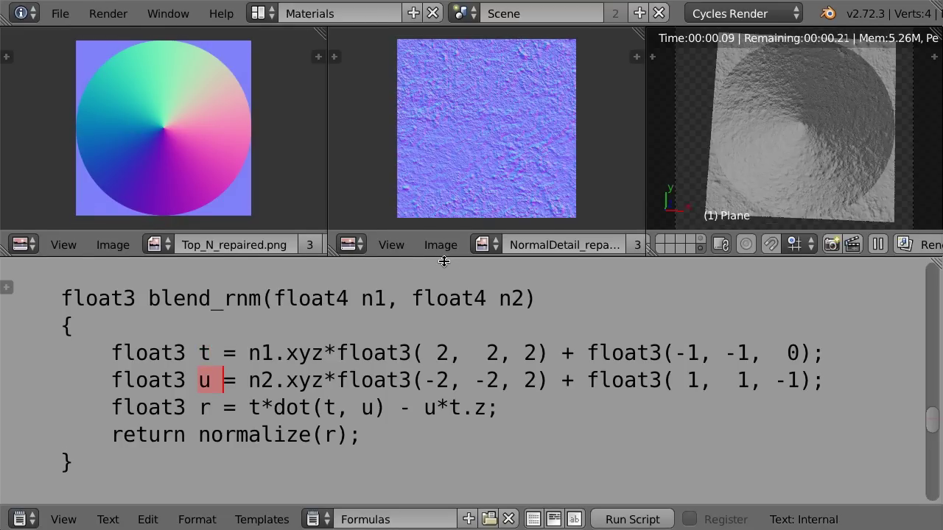
# Join the two image views and the render view into one wide top area.
pyautogui.rightClick(327, 176)
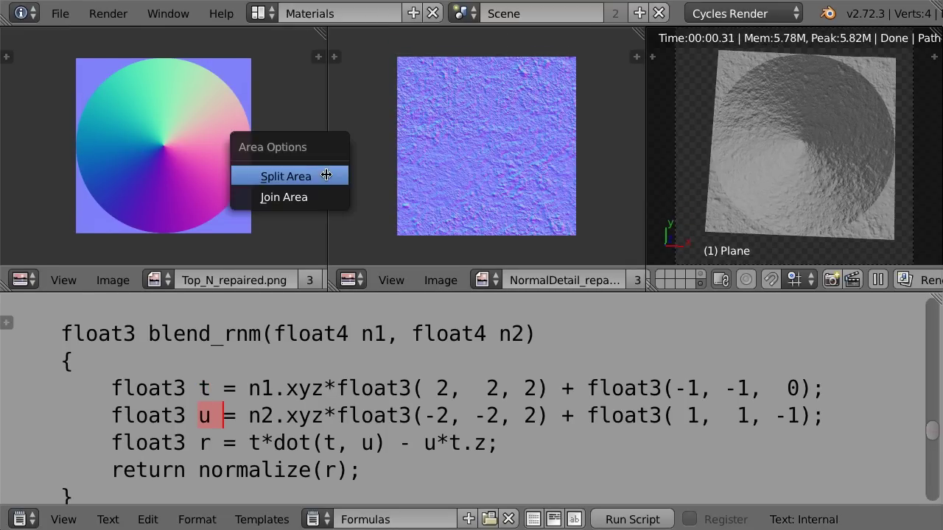
pyautogui.click(274, 195)
pyautogui.click(433, 189)
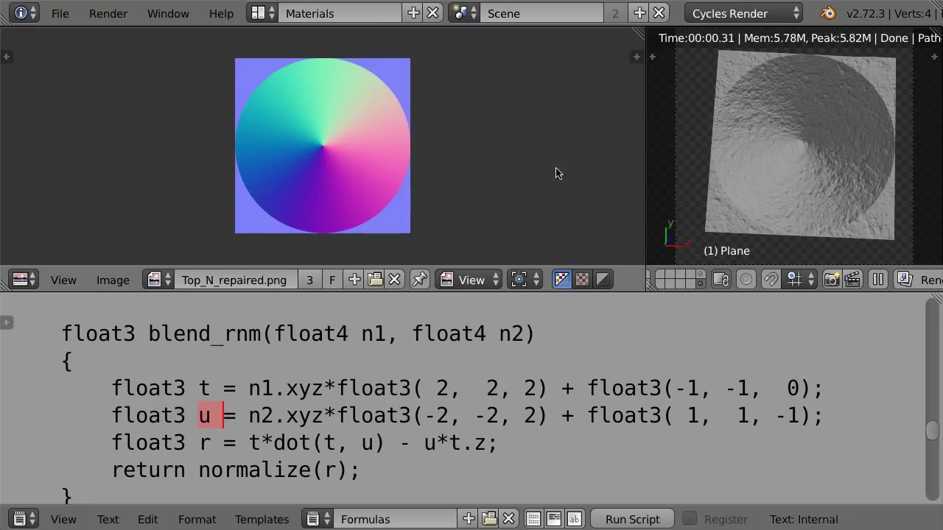
pyautogui.rightClick(644, 171)
pyautogui.click(645, 172)
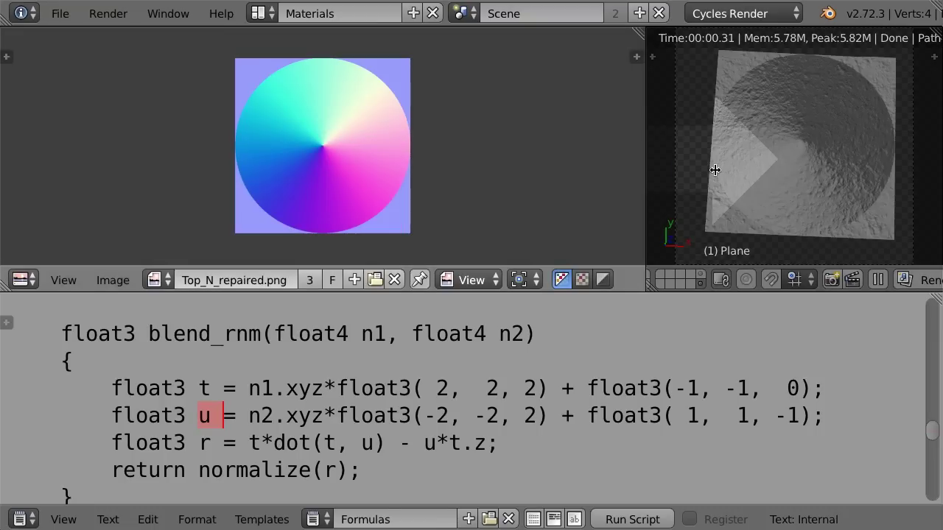
pyautogui.click(722, 168)
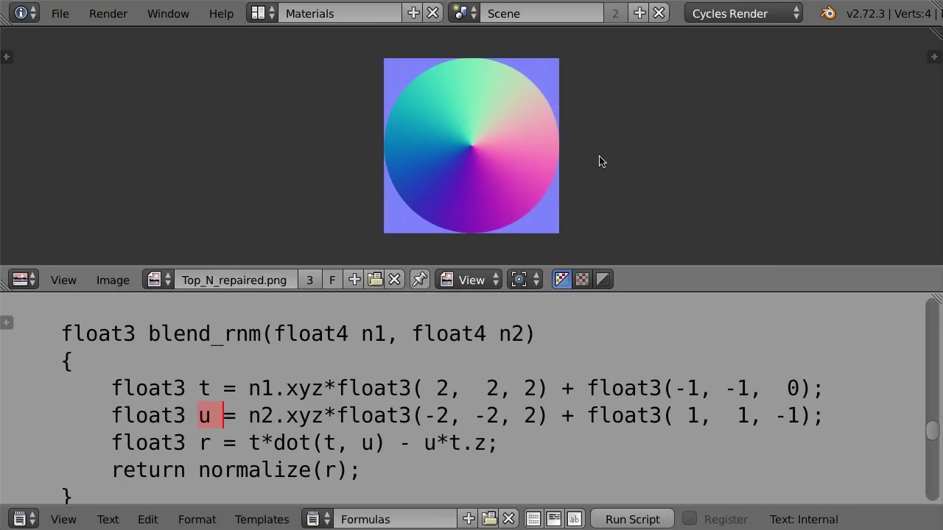
# Show the node editor, delete the Merge Normal Map and Multiply nodes, and move the outputs right.
pyautogui.hotkey('shift', 'F3')
pyautogui.press('Home')
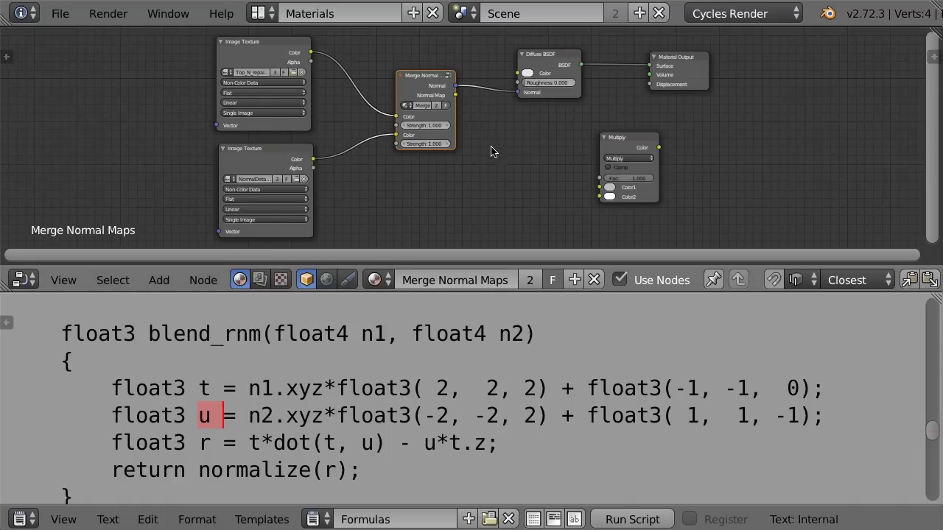
pyautogui.press('x')
pyautogui.click(633, 144)
pyautogui.press('x')
pyautogui.moveTo(654, 151); pyautogui.dragTo(515, 70)
pyautogui.press('g')
pyautogui.click(873, 169)
# Select the top Image Texture node, drag from its sockets, and select a line of code.
pyautogui.click(266, 64)
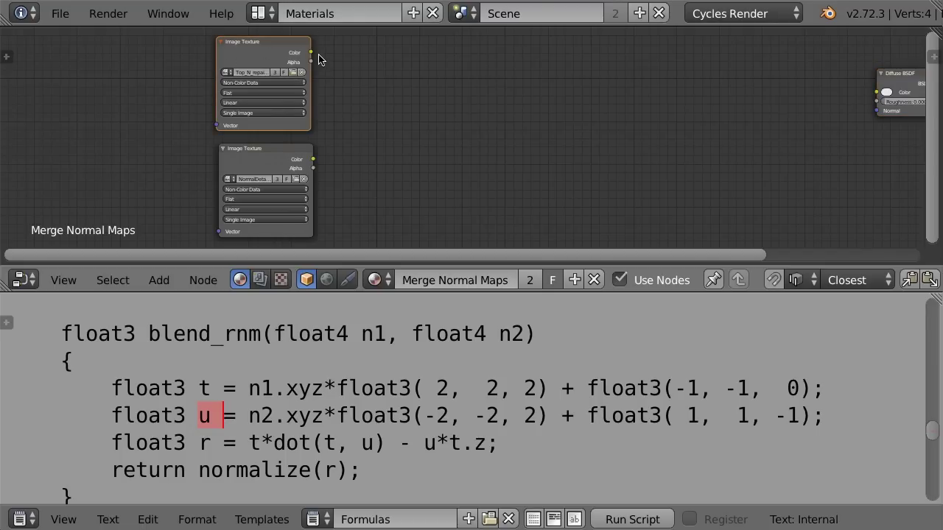
pyautogui.moveTo(311, 52); pyautogui.dragTo(424, 65)
pyautogui.moveTo(313, 160)
pyautogui.mouseDown()
pyautogui.moveTo(407, 142)
pyautogui.moveTo(280, 46)
pyautogui.moveTo(383, 49)
pyautogui.mouseUp()
pyautogui.moveTo(313, 159); pyautogui.dragTo(410, 157)
pyautogui.moveTo(72, 361); pyautogui.dragTo(250, 389)
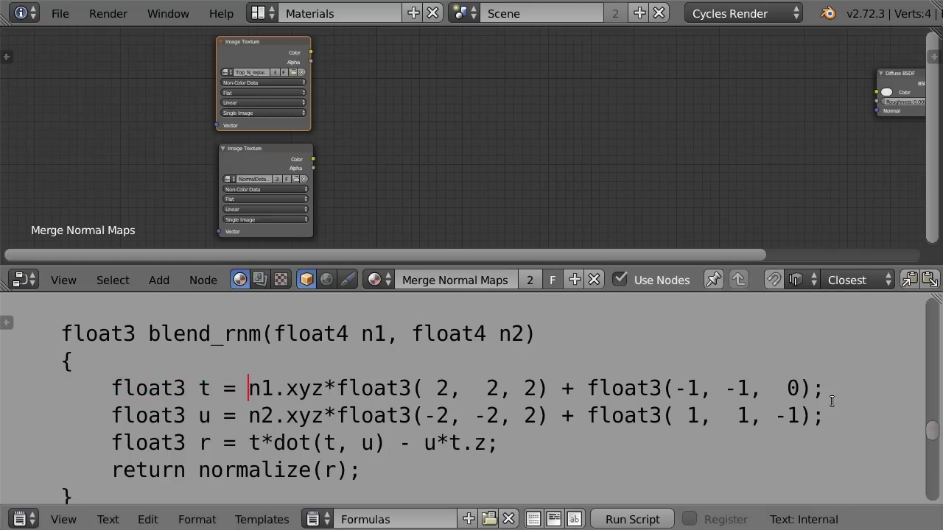
# Add a Multiply mix node beside the textures and wire the top texture's colour into Color1.
pyautogui.keyDown('shift'); pyautogui.click(808, 390); pyautogui.keyUp('shift')
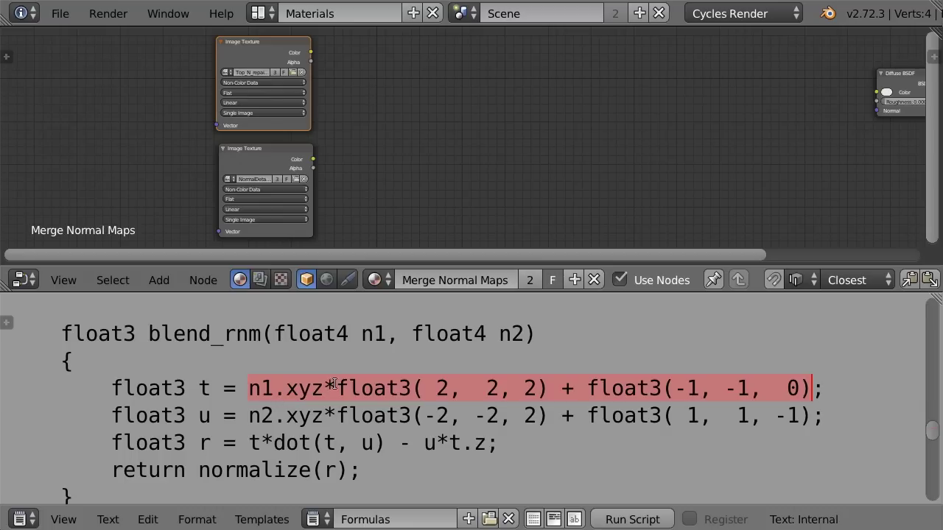
pyautogui.hotkey('shift', 'a')
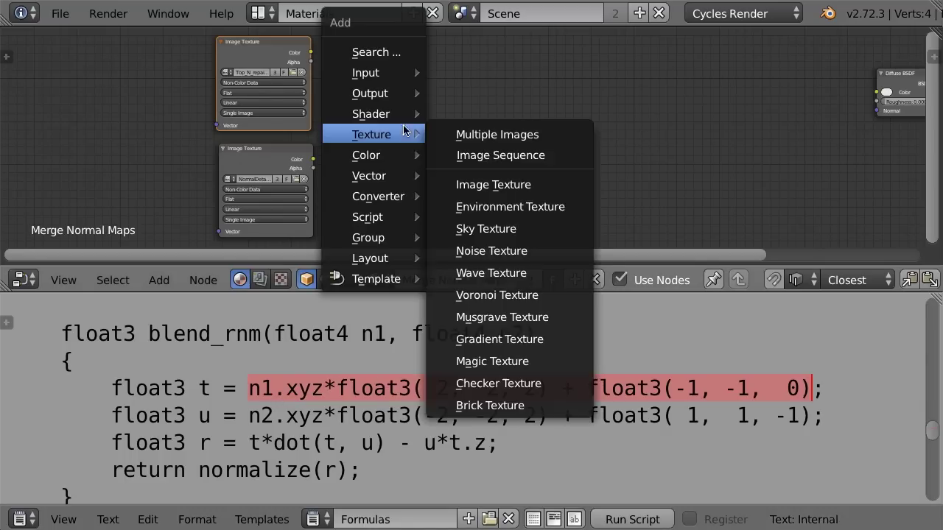
pyautogui.click(519, 156)
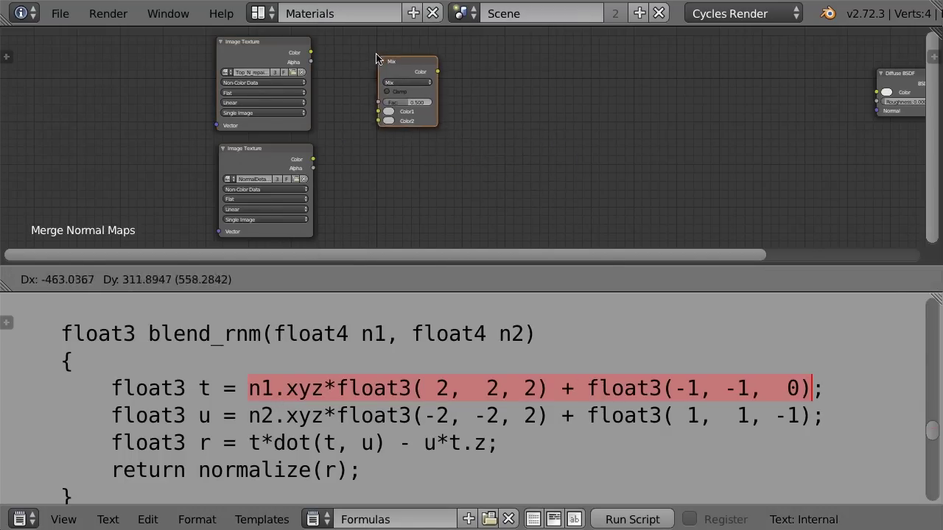
pyautogui.click(380, 59)
pyautogui.click(419, 83)
pyautogui.click(413, 109)
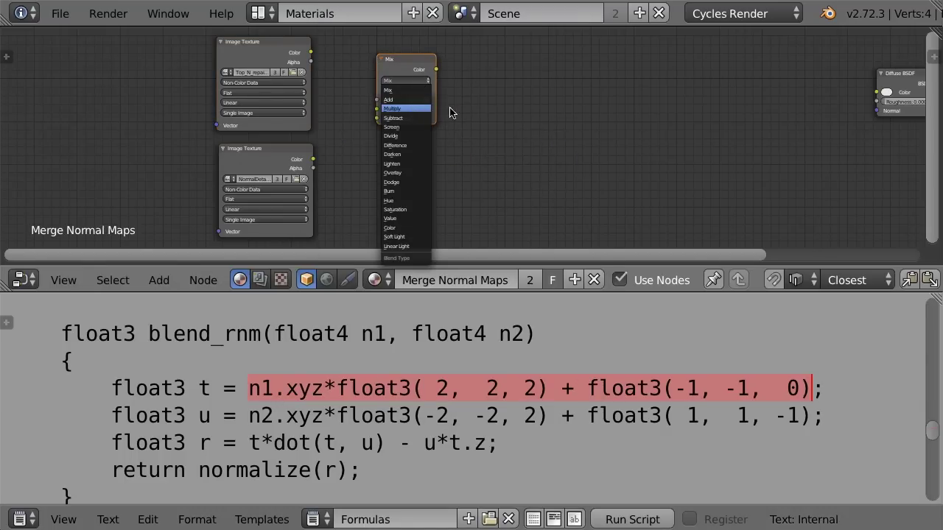
pyautogui.moveTo(311, 52); pyautogui.dragTo(376, 109)
# Set the Multiply node's Fac to 1 and Color2 to 2, 2, 2.
pyautogui.click(417, 101)
pyautogui.press('Return')
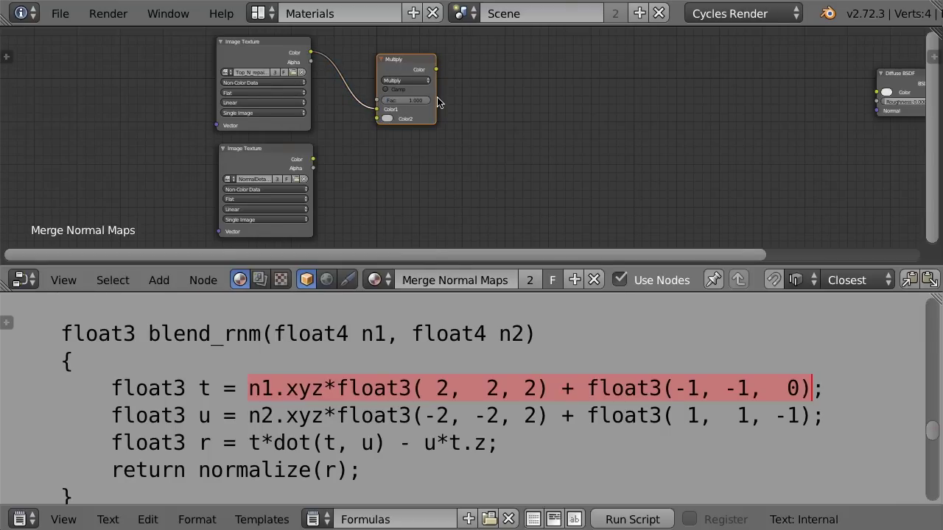
pyautogui.scroll(2, 442, 111)
pyautogui.click(341, 108)
pyautogui.click(423, 257)
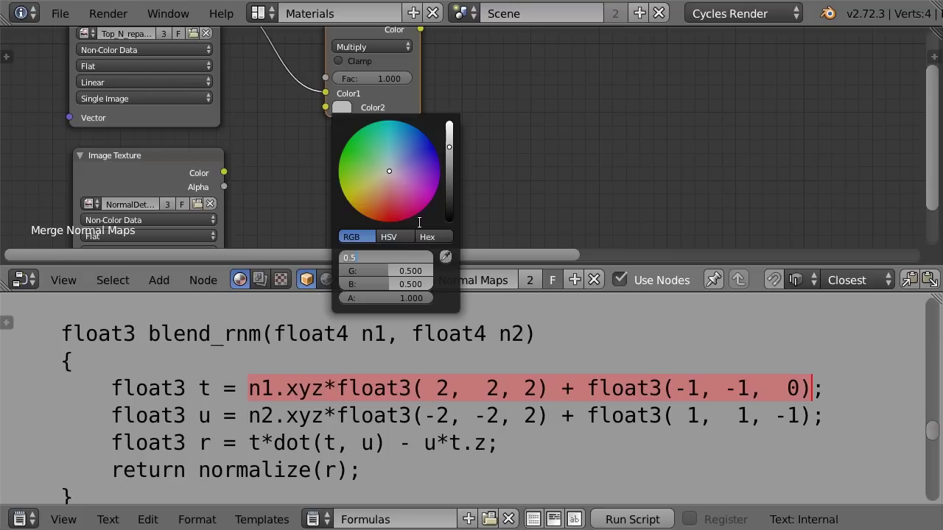
pyautogui.press('Tab')
pyautogui.write('1')
pyautogui.press('Tab')
pyautogui.write('1')
pyautogui.press('Return')
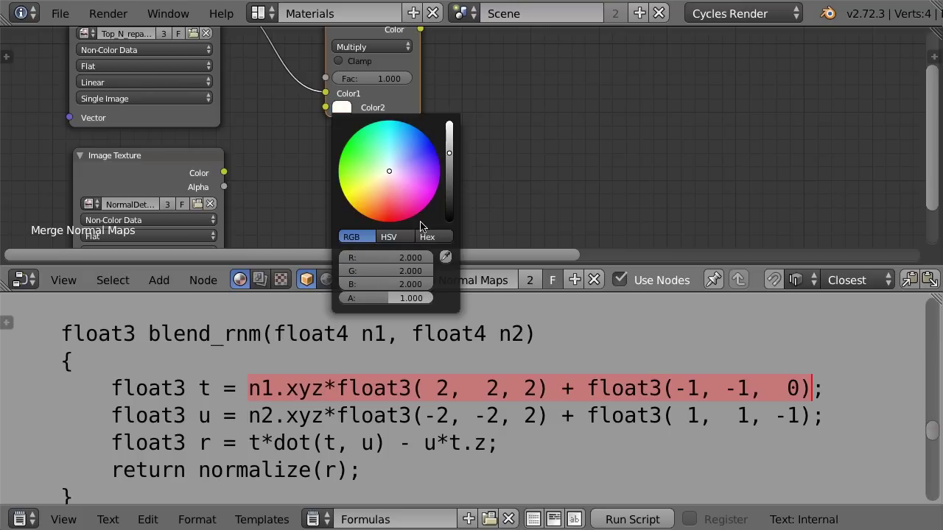
pyautogui.scroll(-1, 516, 133)
pyautogui.scroll(-1, 579, 133)
pyautogui.moveTo(366, 53); pyautogui.dragTo(339, 49)
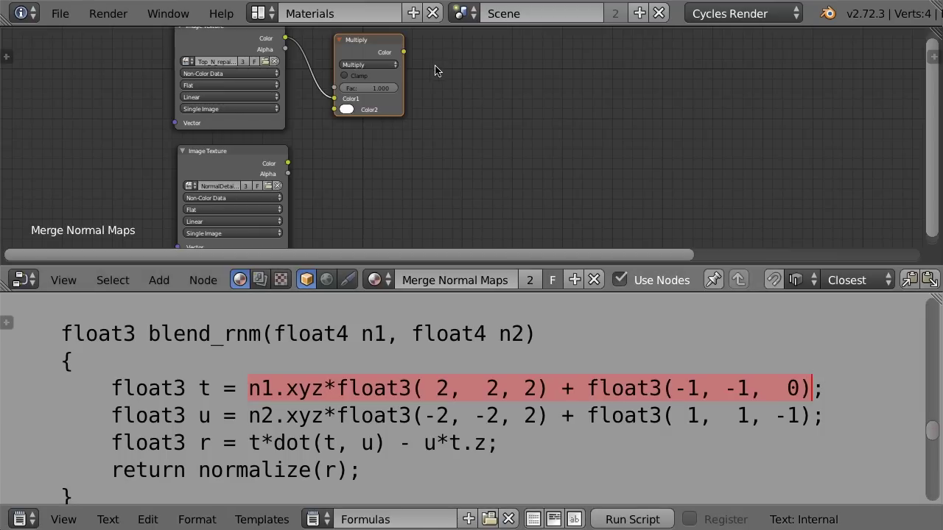
# Duplicate the Multiply node as an Add node fed by the Multiply result in Color1.
pyautogui.hotkey('shift', 'd')
pyautogui.click(516, 67)
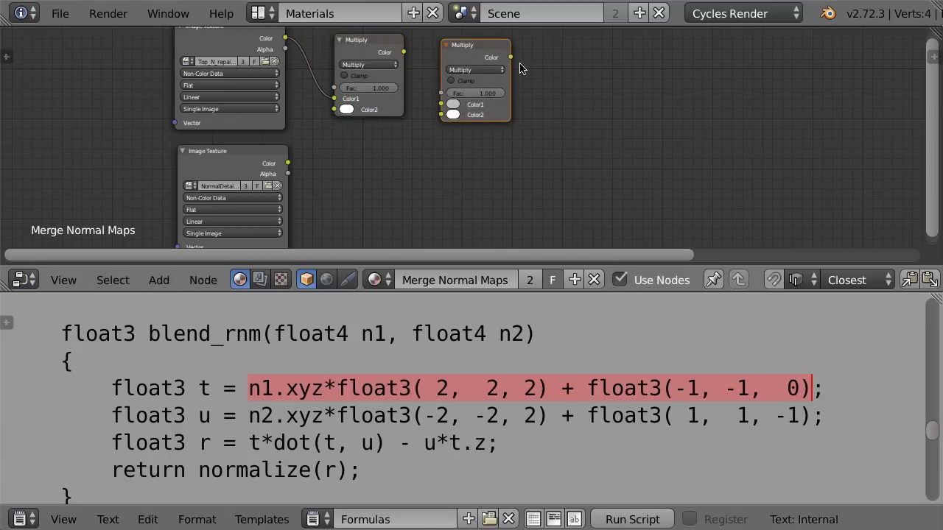
pyautogui.scroll(1, 468, 98)
pyautogui.click(467, 98)
pyautogui.click(453, 112)
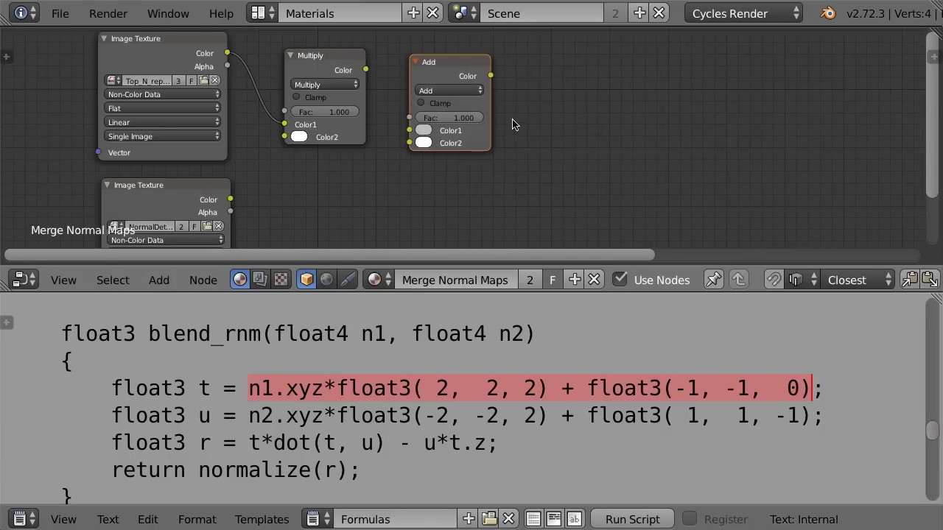
pyautogui.scroll(1, 516, 129)
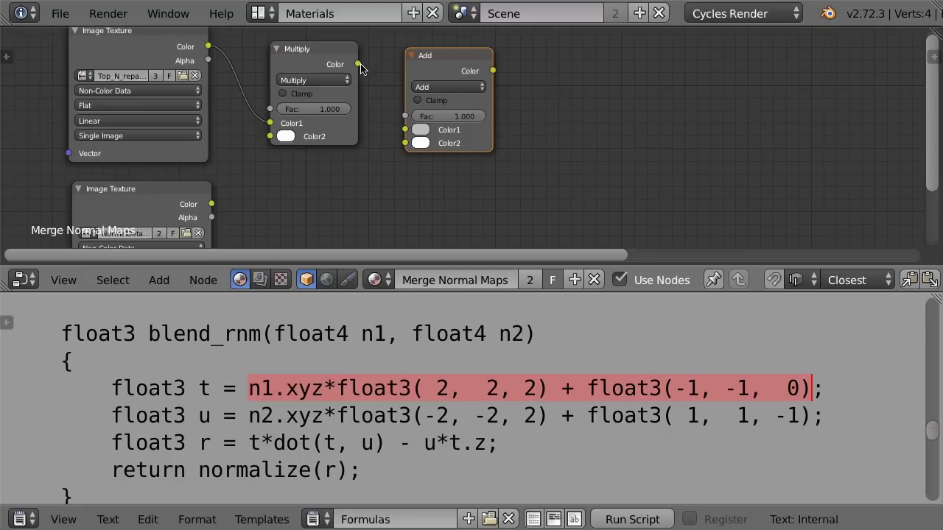
pyautogui.moveTo(359, 65); pyautogui.dragTo(406, 130)
# Set the Add node's Color2 red channel to 0, giving R 0, G 2, B 2.
pyautogui.scroll(1, 539, 166)
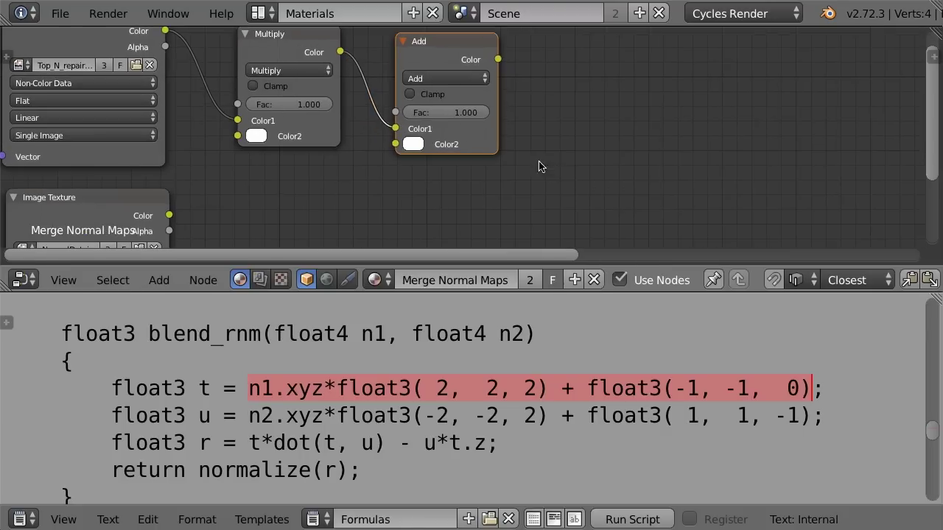
pyautogui.click(413, 145)
pyautogui.click(488, 307)
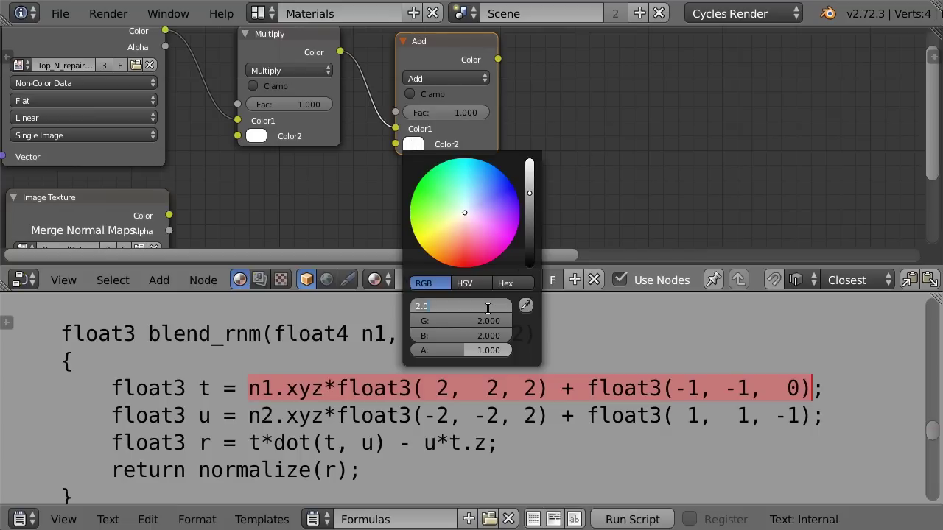
pyautogui.write('0')
pyautogui.press('Return')
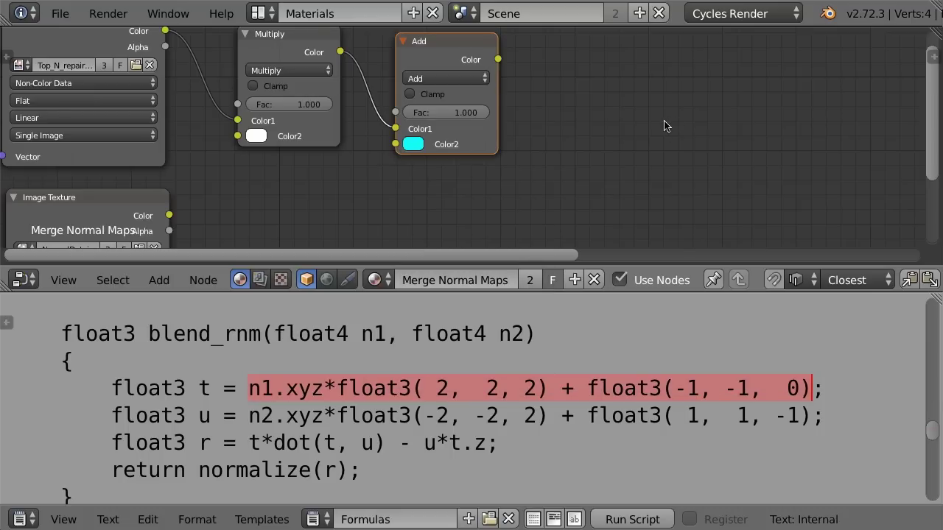
pyautogui.press('Home')
pyautogui.scroll(2, 604, 145)
pyautogui.scroll(1, 720, 134)
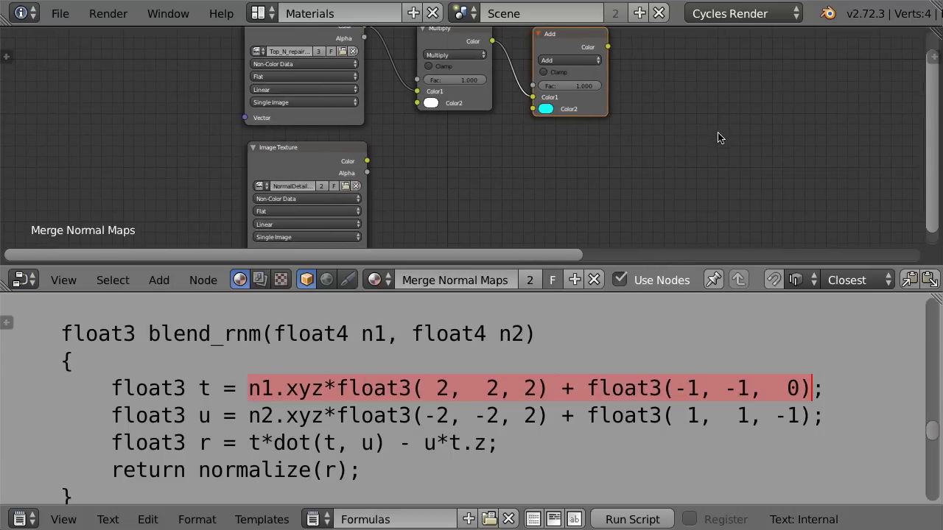
pyautogui.hotkey('shift', 'a')
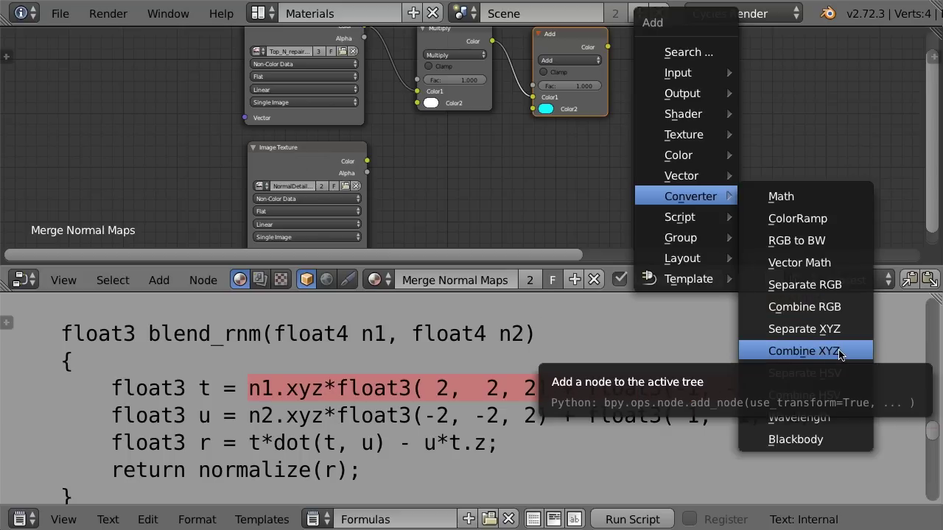
# Place a Combine XYZ node below the Add node, leaving X, Y and Z at 0.
pyautogui.click(840, 354)
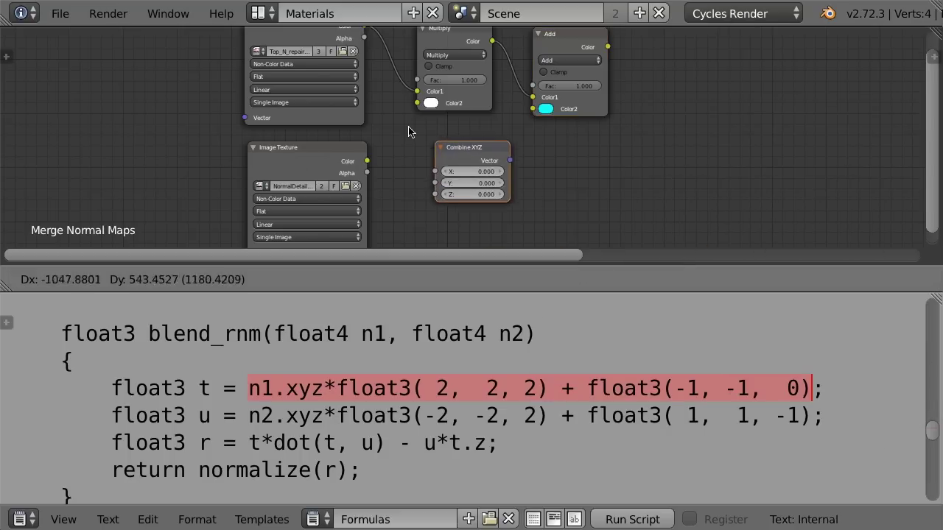
pyautogui.click(437, 130)
pyautogui.scroll(3, 519, 155)
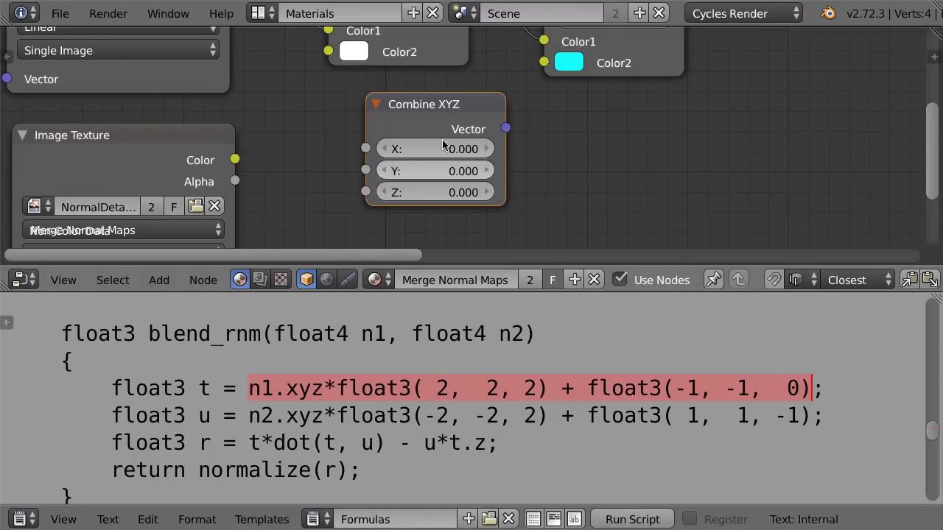
pyautogui.click(454, 146)
pyautogui.write('-1')
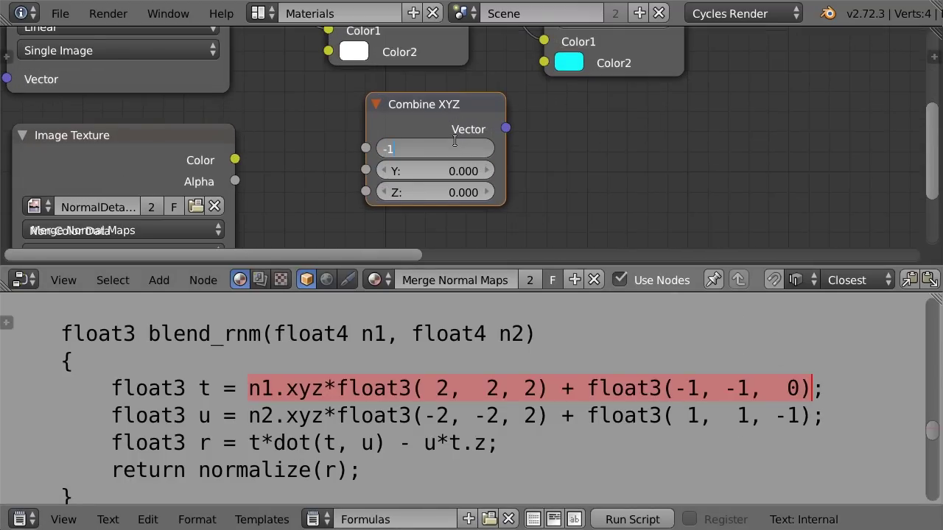
pyautogui.press('Escape')
pyautogui.scroll(-2, 519, 158)
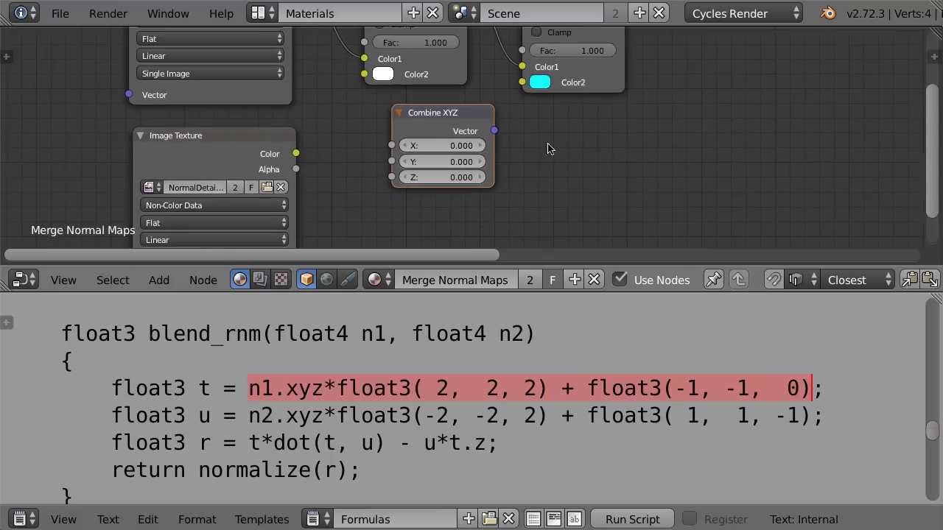
pyautogui.scroll(-1, 663, 129)
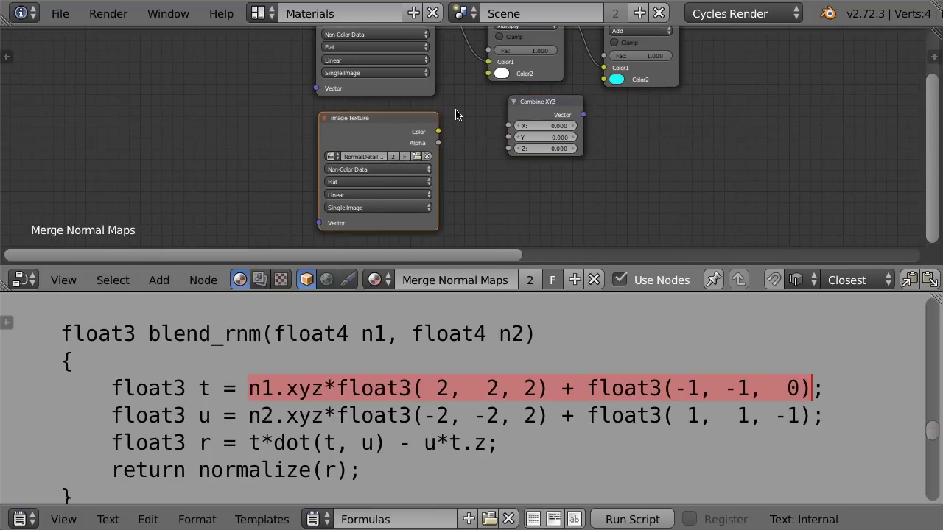
# Move the second Image Texture node lower and reposition the Combine XYZ node.
pyautogui.press('g')
pyautogui.click(478, 234)
pyautogui.scroll(3, 607, 98)
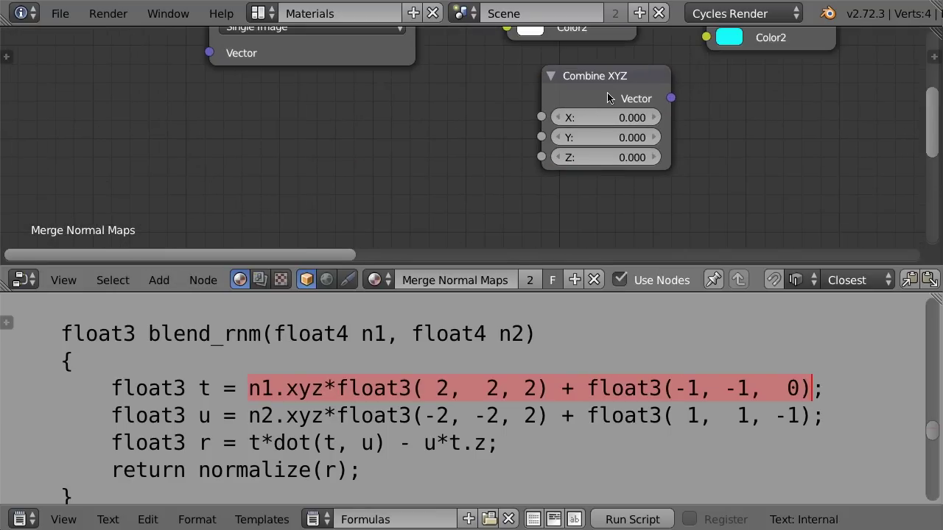
pyautogui.click(602, 88)
pyautogui.moveTo(542, 137)
pyautogui.mouseDown()
pyautogui.moveTo(487, 144)
pyautogui.moveTo(536, 161)
pyautogui.moveTo(512, 164)
pyautogui.mouseUp()
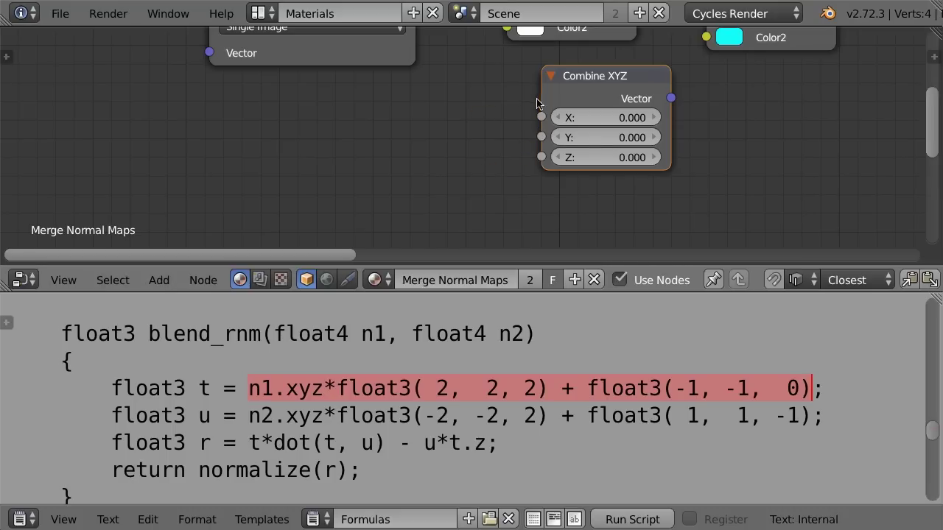
pyautogui.hotkey('shift', 'a')
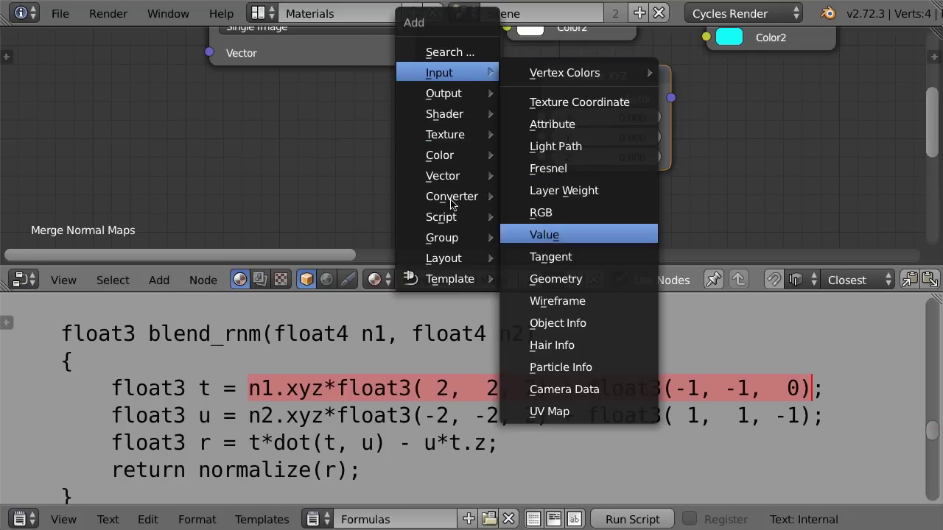
# Add a Value node set to -1 to the left of Combine XYZ.
pyautogui.click(589, 234)
pyautogui.click(417, 170)
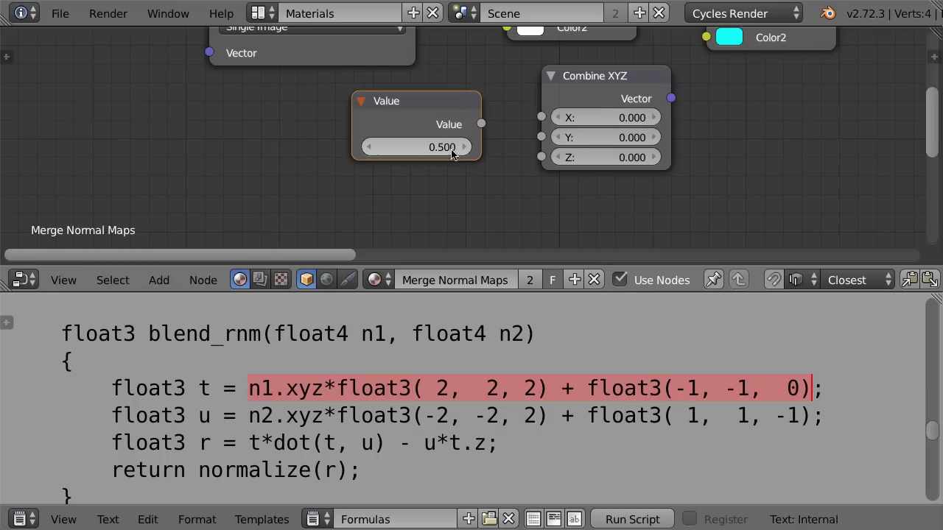
pyautogui.click(447, 147)
pyautogui.write('-1')
pyautogui.press('Return')
pyautogui.moveTo(425, 110); pyautogui.dragTo(394, 104)
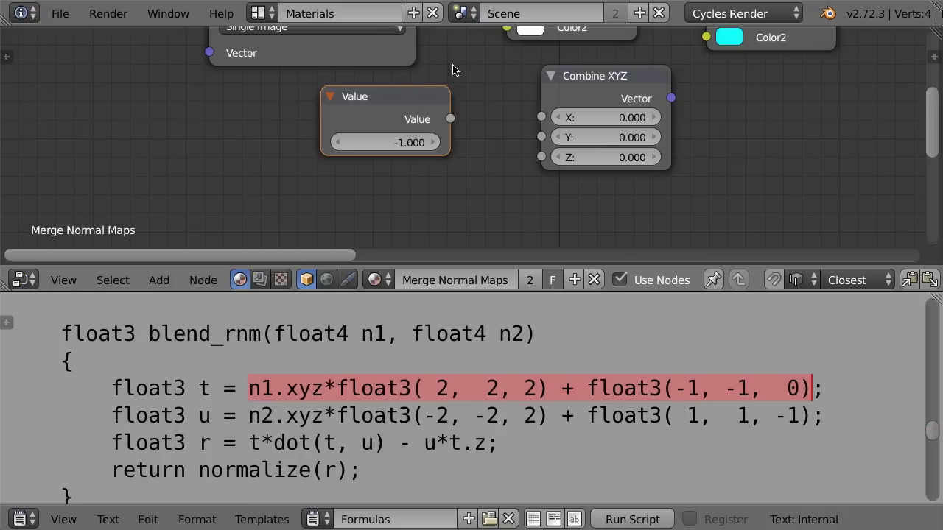
# Link the single -1 Value node into both Combine XYZ's X and Y inputs.
pyautogui.hotkey('shift', 'd')
pyautogui.click(456, 149)
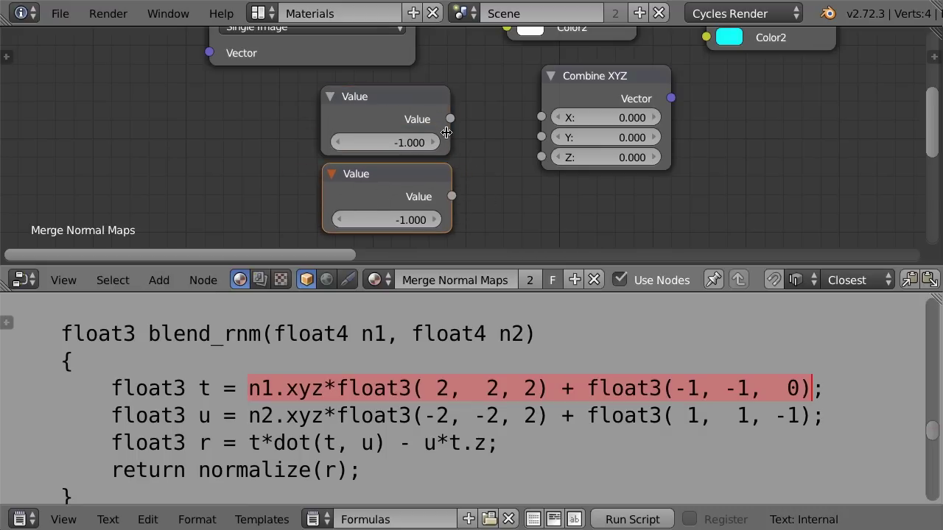
pyautogui.click(412, 96)
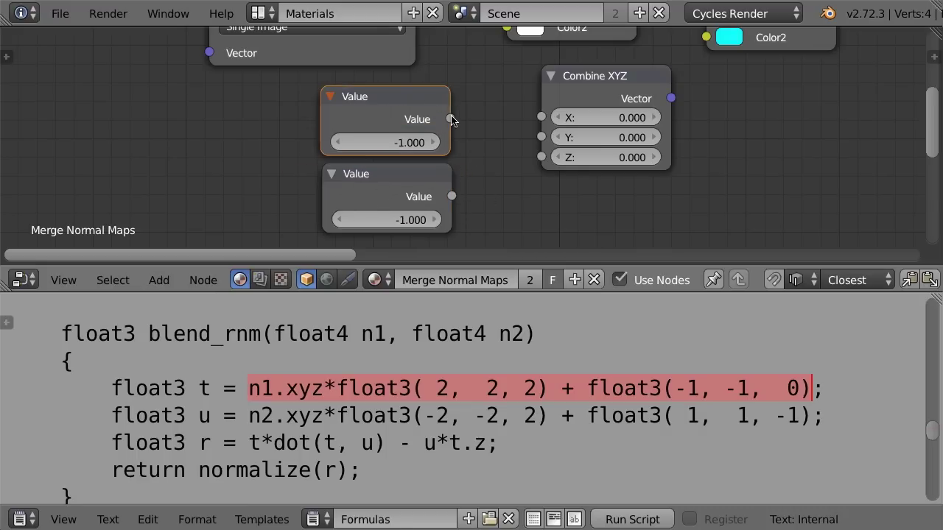
pyautogui.moveTo(451, 119); pyautogui.dragTo(541, 117)
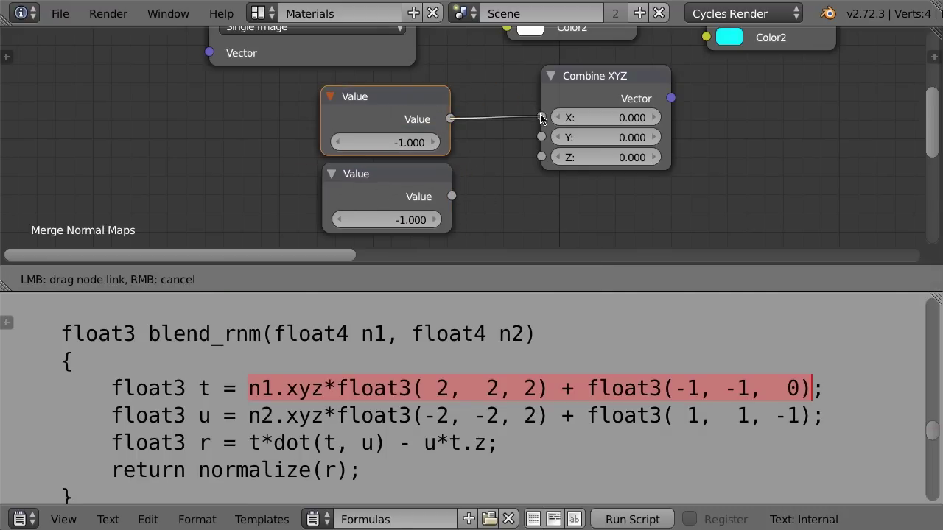
pyautogui.moveTo(451, 196)
pyautogui.mouseDown()
pyautogui.moveTo(481, 201)
pyautogui.moveTo(542, 137)
pyautogui.mouseUp()
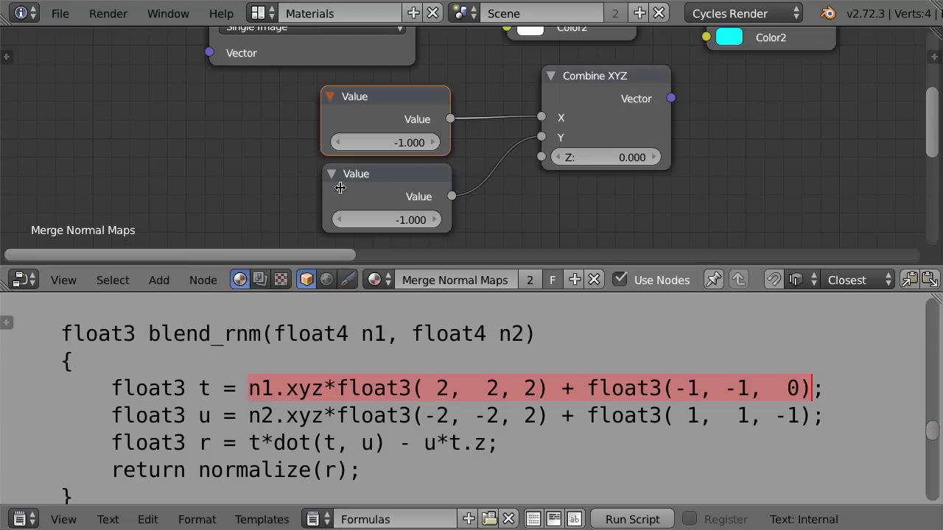
pyautogui.click(376, 184)
pyautogui.press('x')
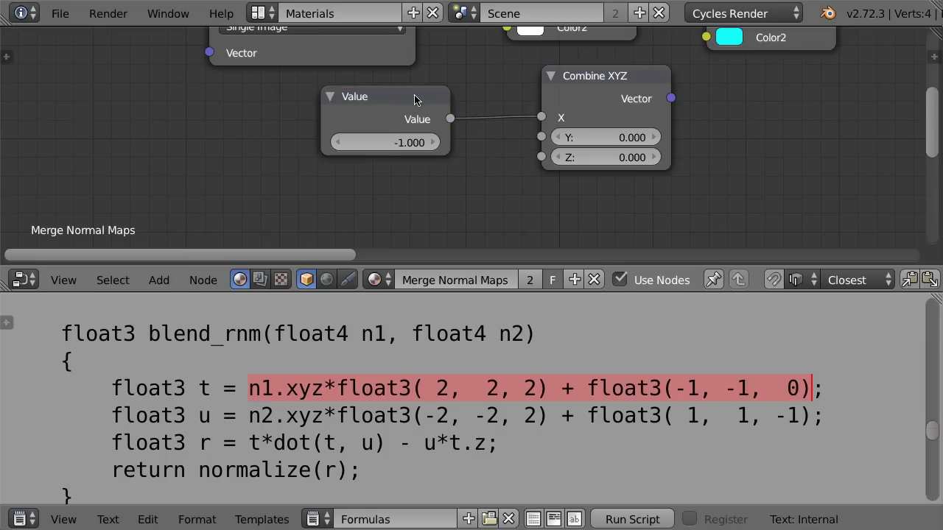
pyautogui.click(414, 99)
pyautogui.moveTo(453, 116); pyautogui.dragTo(540, 139)
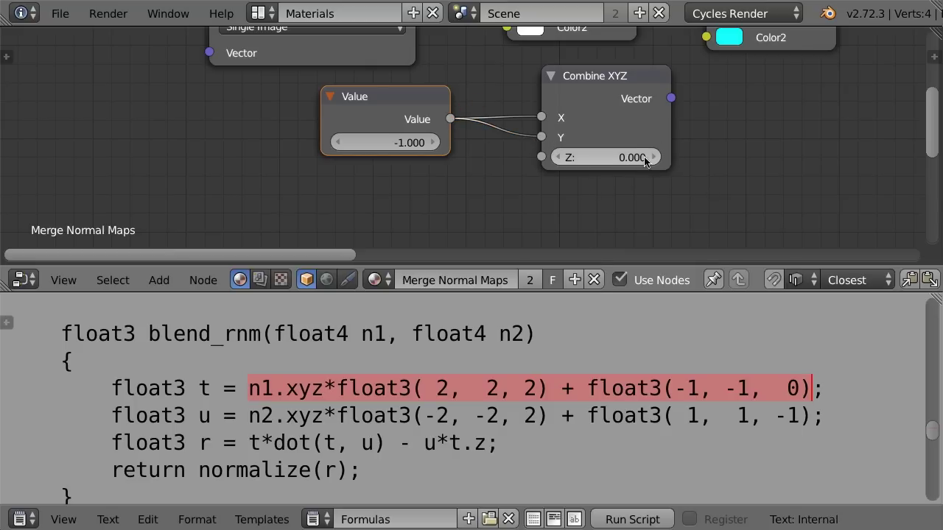
# Plug Combine XYZ's vector output into the Add node's Color2 input.
pyautogui.moveTo(730, 147); pyautogui.dragTo(579, 222, button='middle')
pyautogui.moveTo(472, 156); pyautogui.dragTo(404, 161)
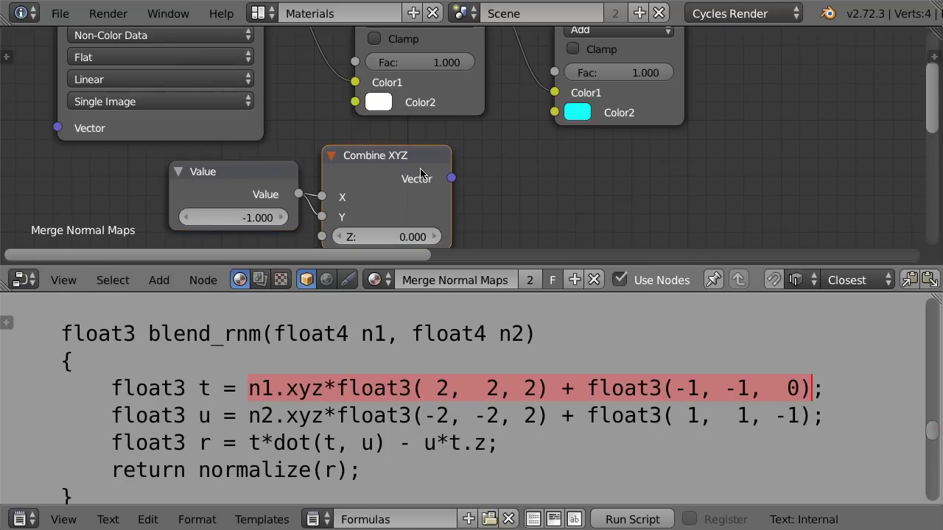
pyautogui.moveTo(451, 178); pyautogui.dragTo(560, 113)
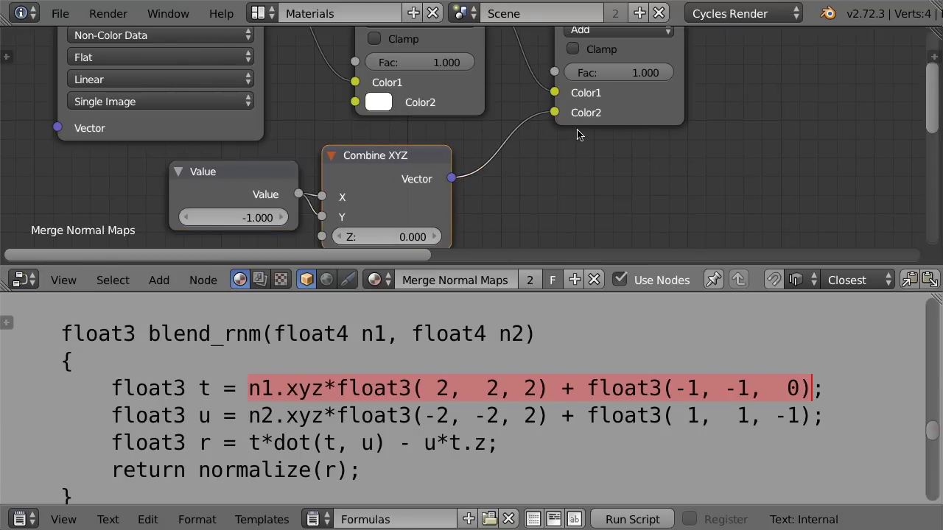
pyautogui.scroll(-1, 731, 110)
pyautogui.scroll(-1, 737, 118)
pyautogui.click(531, 90)
pyautogui.scroll(-1, 685, 118)
pyautogui.scroll(-1, 641, 147)
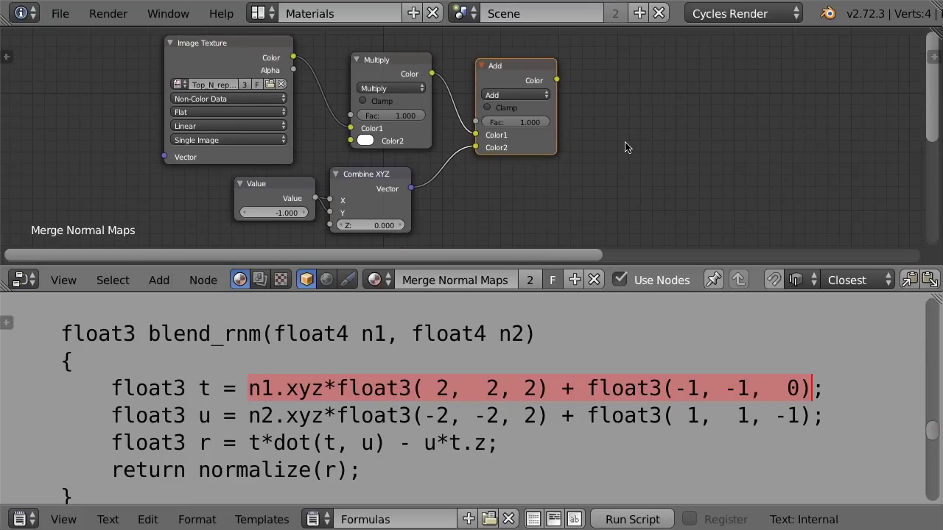
# Highlight the 'float3 u = n2.xyz*…' line in the Formulas text.
pyautogui.moveTo(557, 79); pyautogui.dragTo(573, 230)
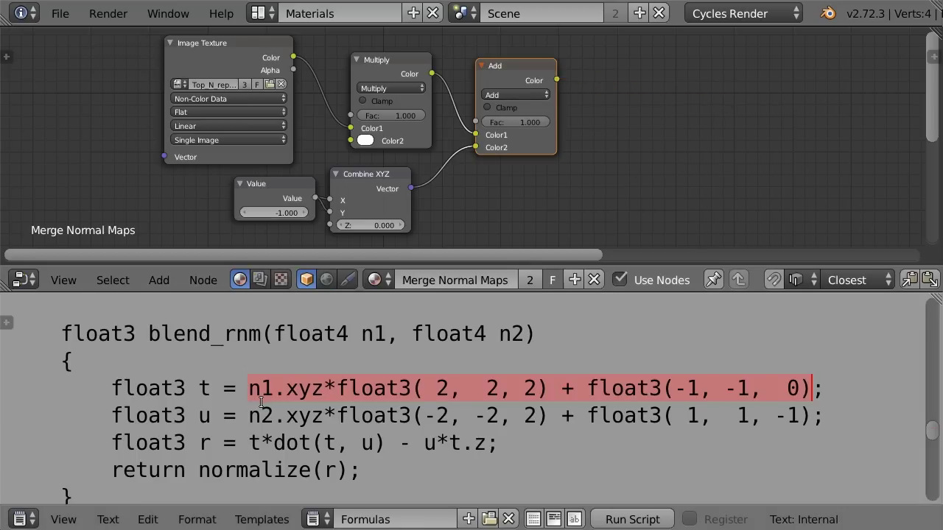
pyautogui.moveTo(251, 391); pyautogui.dragTo(790, 388)
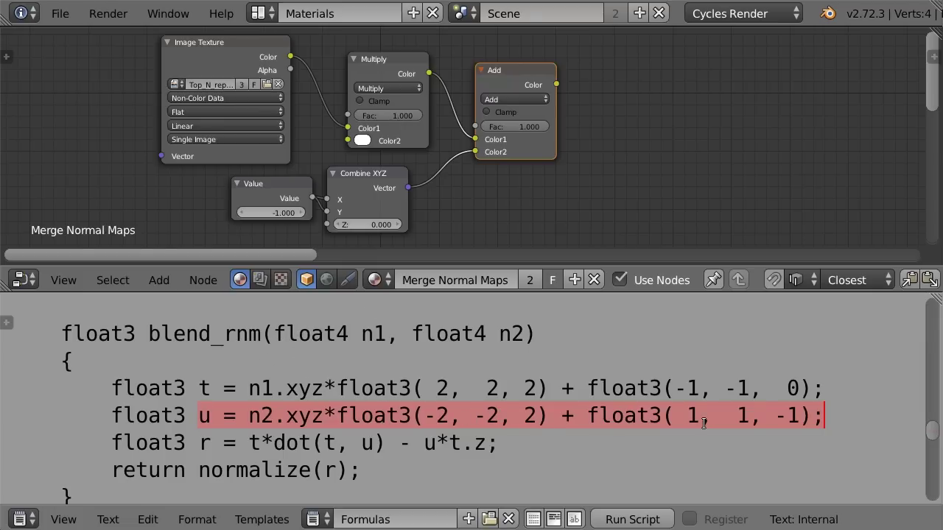
pyautogui.scroll(-3, 577, 188)
pyautogui.hotkey('ctrl', 'Up')
# Shift the lower Add node slightly down-left and bring the formula text back below the graph.
pyautogui.click(461, 255)
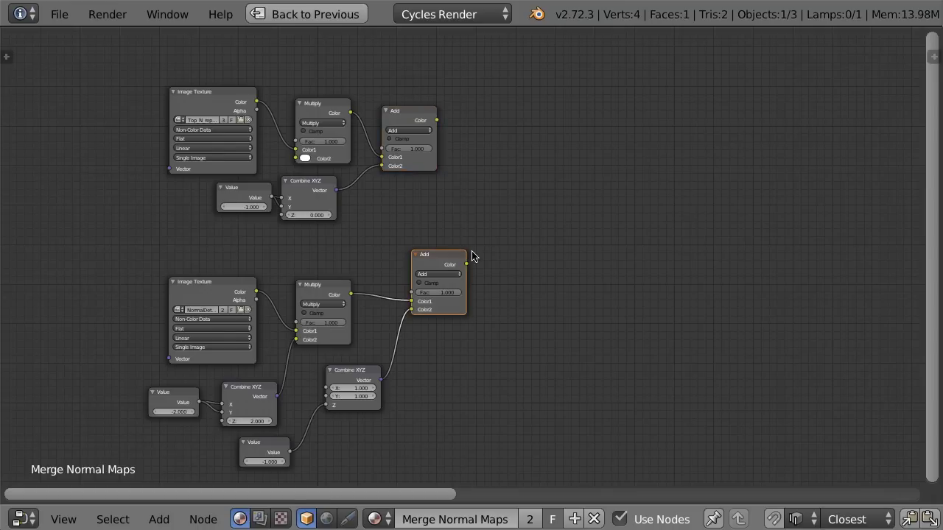
pyautogui.press('g')
pyautogui.click(453, 290)
pyautogui.moveTo(445, 277); pyautogui.dragTo(518, 233)
pyautogui.hotkey('ctrl', 'Up')
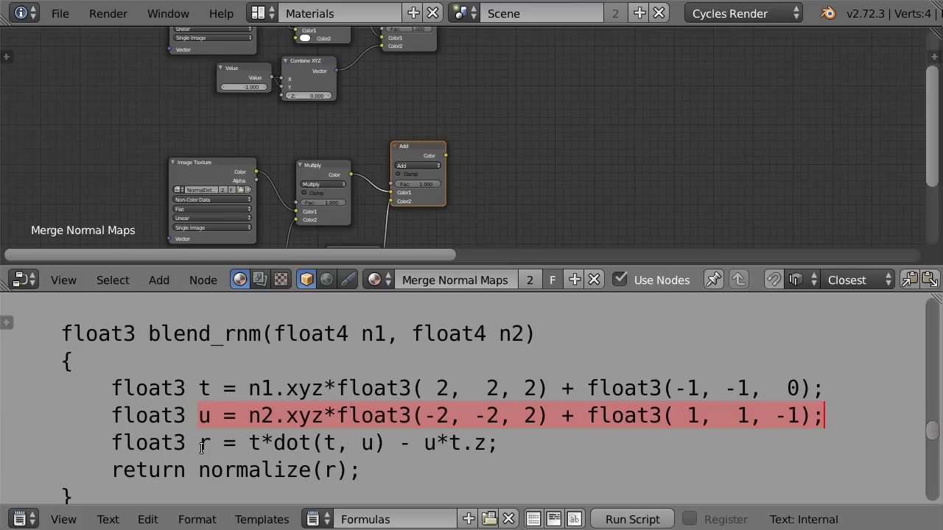
# Highlight t*dot(t, u) on the r line of the formula.
pyautogui.moveTo(201, 446); pyautogui.dragTo(498, 443)
pyautogui.click(250, 444)
pyautogui.moveTo(250, 444); pyautogui.dragTo(386, 443)
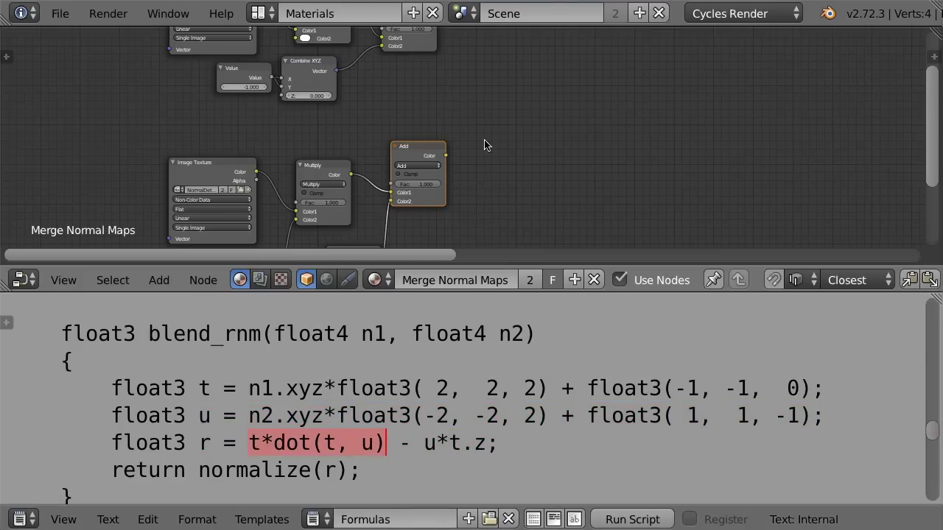
pyautogui.scroll(-1, 437, 101)
pyautogui.scroll(-1, 511, 111)
pyautogui.scroll(-1, 437, 90)
# Duplicate the upper Multiply node and link the upper Add output into the copy.
pyautogui.click(426, 83)
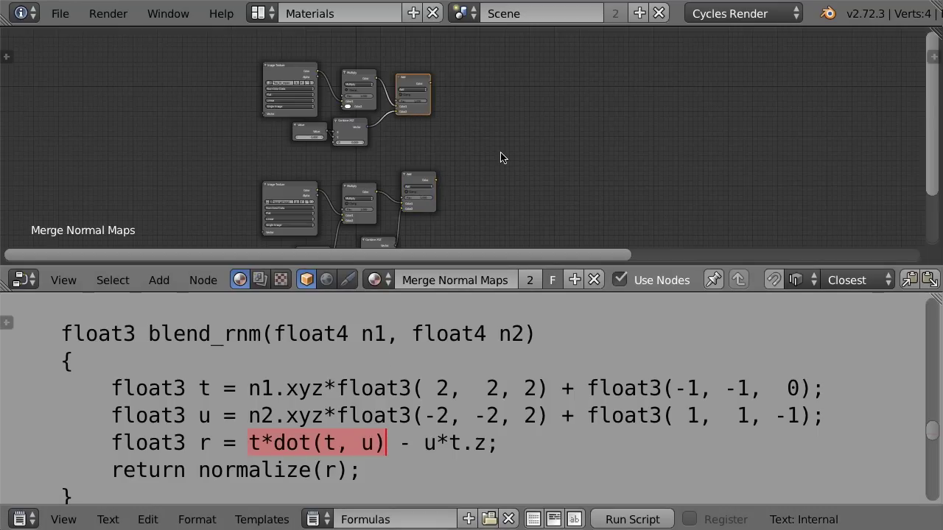
pyautogui.click(356, 79)
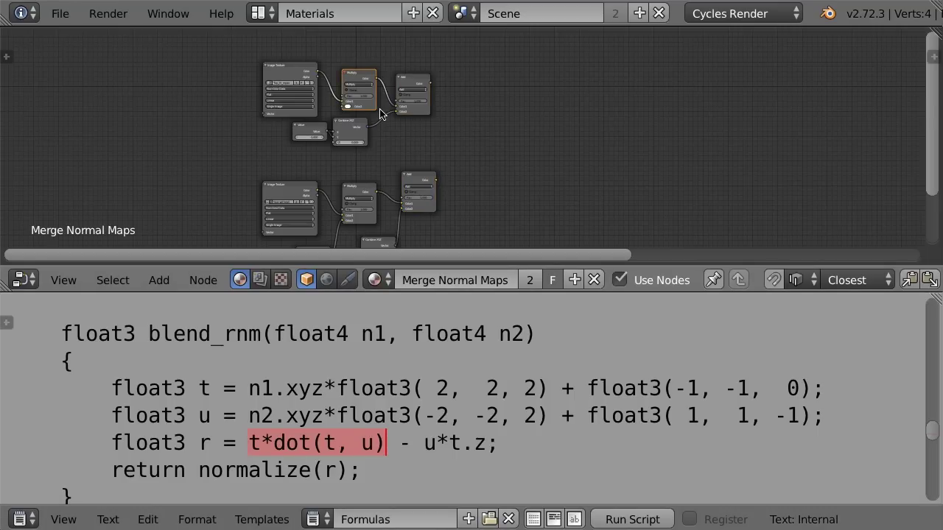
pyautogui.hotkey('shift', 'd')
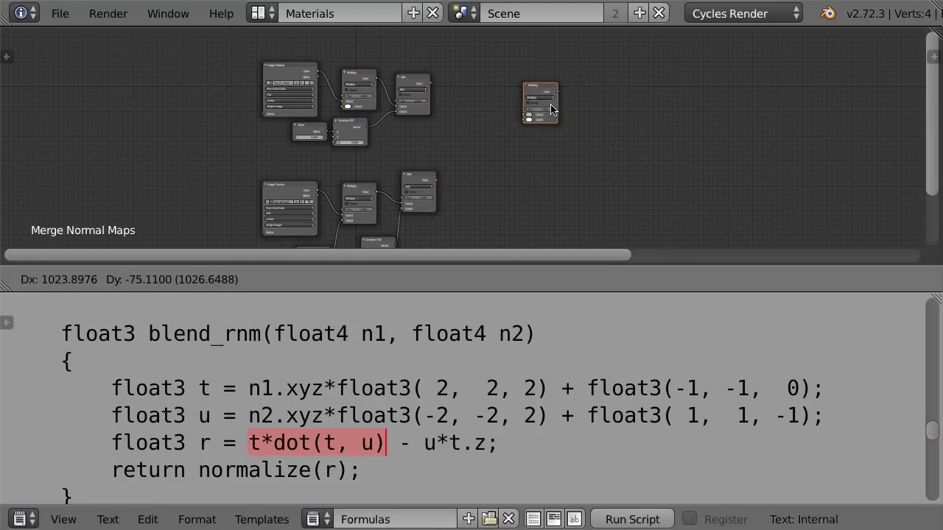
pyautogui.click(545, 114)
pyautogui.keyDown('shift'); pyautogui.click(414, 83); pyautogui.keyUp('shift')
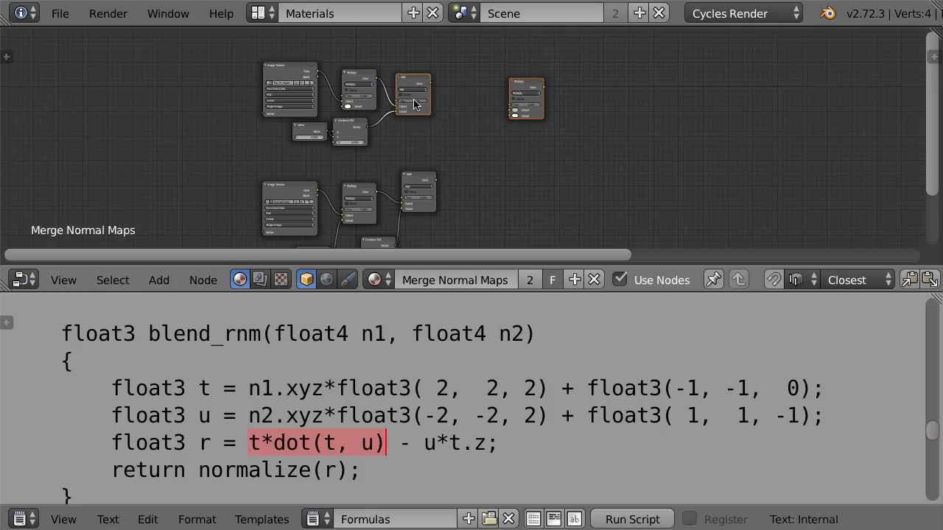
pyautogui.press('f')
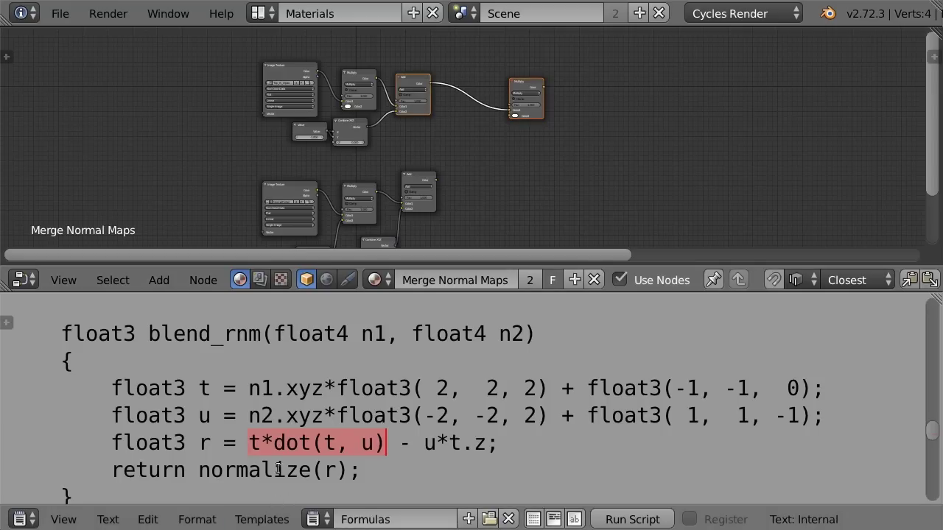
pyautogui.moveTo(274, 445); pyautogui.dragTo(387, 447)
pyautogui.moveTo(274, 443); pyautogui.dragTo(380, 445)
# Add a Vector Math node set to Dot Product.
pyautogui.scroll(1, 516, 197)
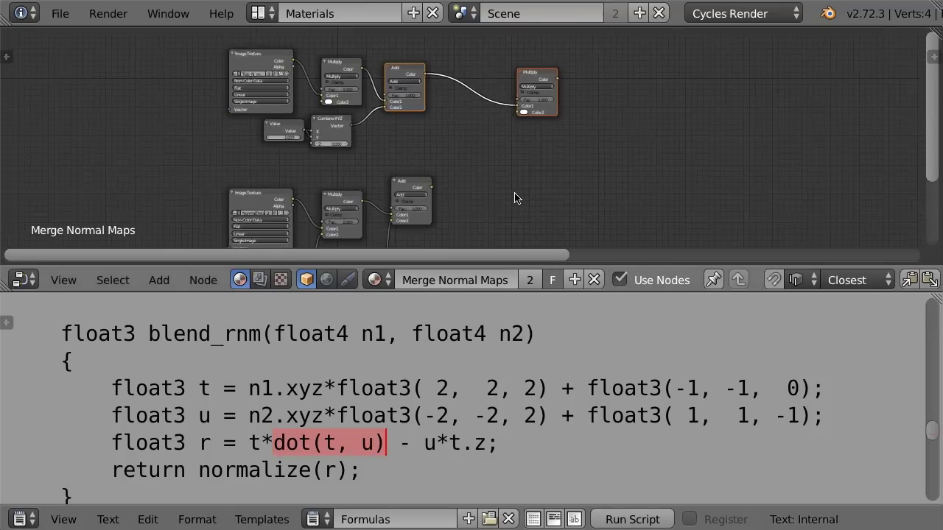
pyautogui.scroll(1, 516, 197)
pyautogui.hotkey('shift', 'a')
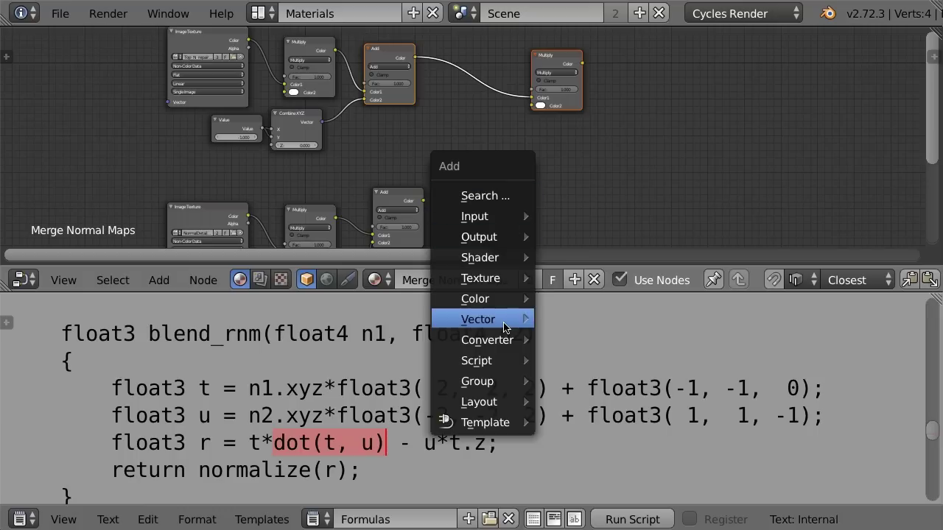
pyautogui.click(611, 165)
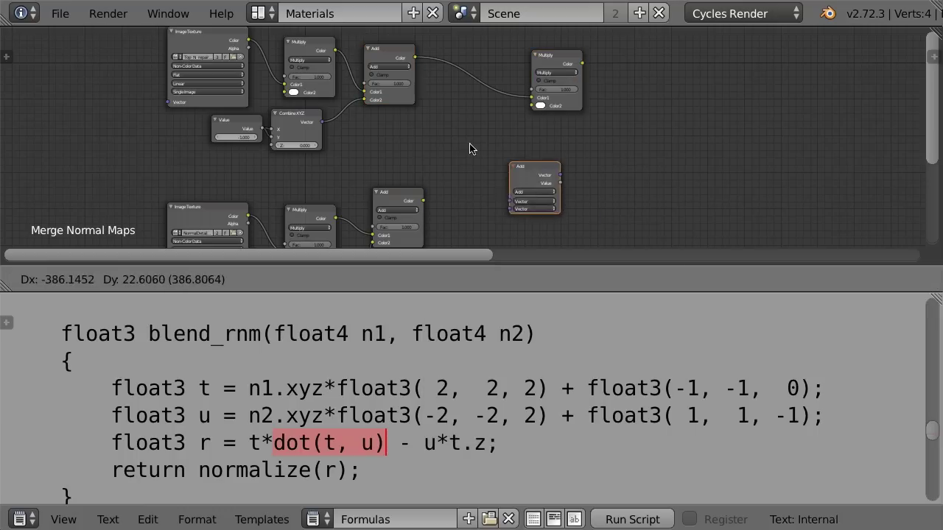
pyautogui.click(568, 190)
pyautogui.scroll(2, 568, 190)
pyautogui.scroll(1, 569, 191)
pyautogui.click(529, 179)
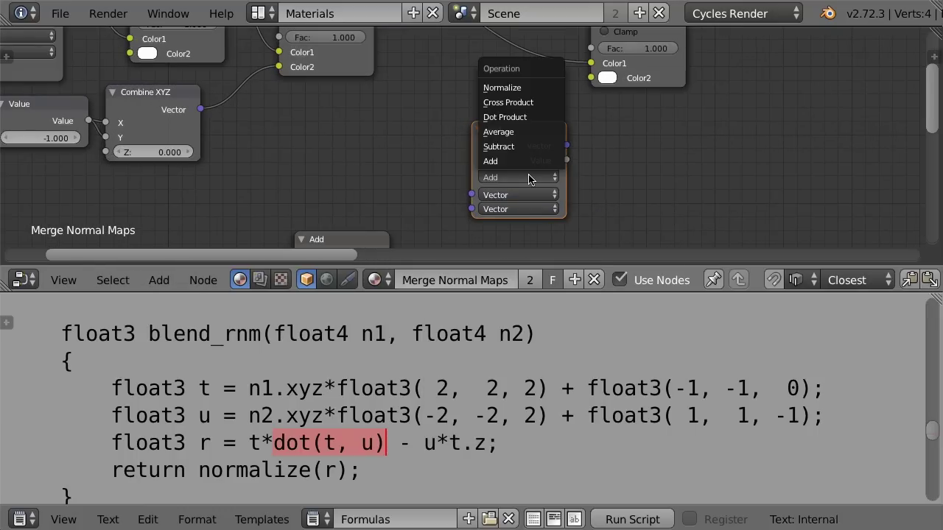
pyautogui.click(510, 118)
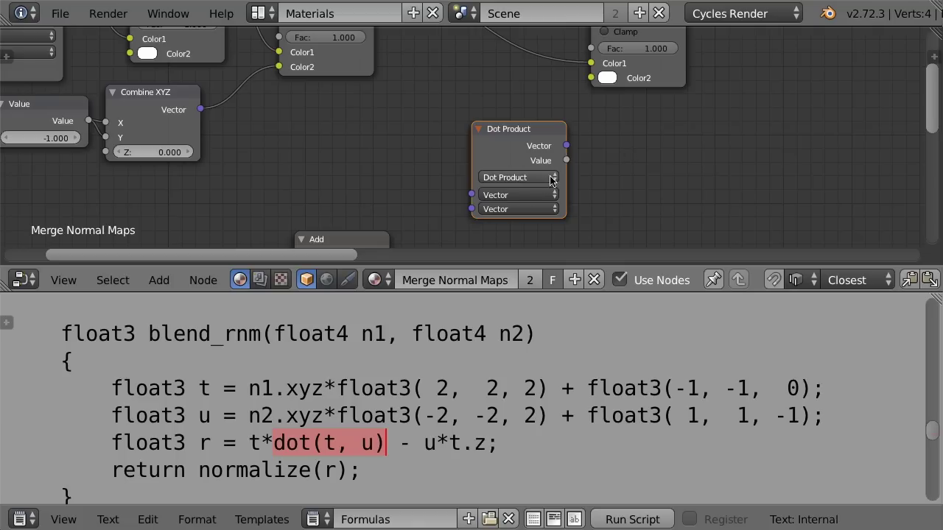
# Feed both Add results, t and u, into the Dot Product's vector inputs.
pyautogui.moveTo(567, 160); pyautogui.dragTo(590, 156)
pyautogui.moveTo(568, 146)
pyautogui.mouseDown()
pyautogui.moveTo(574, 166)
pyautogui.moveTo(685, 168)
pyautogui.moveTo(513, 144)
pyautogui.mouseUp()
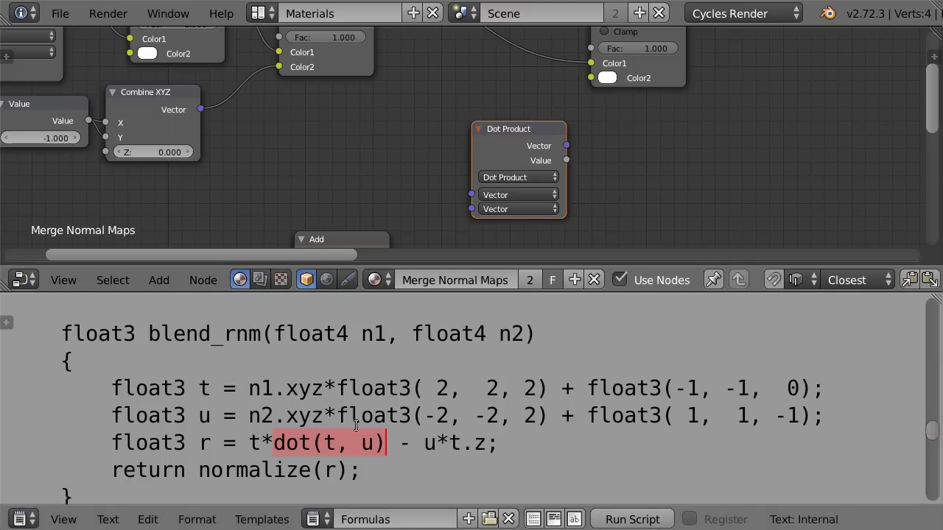
pyautogui.scroll(-2, 432, 174)
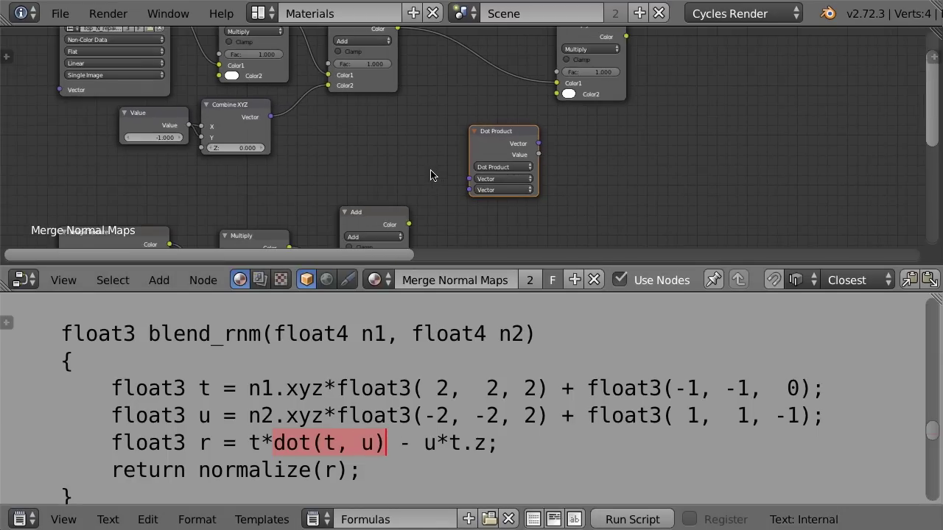
pyautogui.scroll(-1, 432, 175)
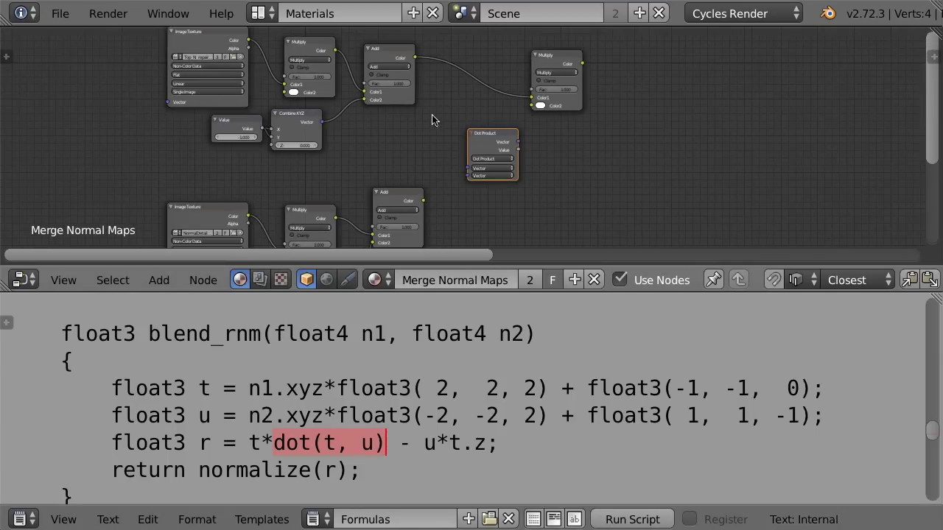
pyautogui.moveTo(415, 57); pyautogui.dragTo(465, 168)
pyautogui.moveTo(425, 202); pyautogui.dragTo(468, 176)
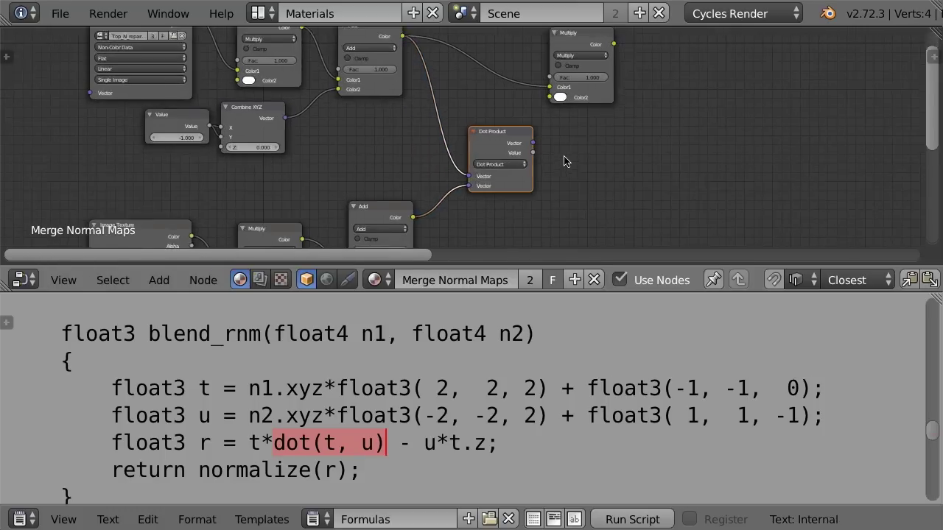
# Send the Dot Product value into the new Multiply node's Color2.
pyautogui.scroll(2, 468, 176)
pyautogui.moveTo(452, 140); pyautogui.dragTo(361, 135, button='middle')
pyautogui.moveTo(434, 143); pyautogui.dragTo(451, 82)
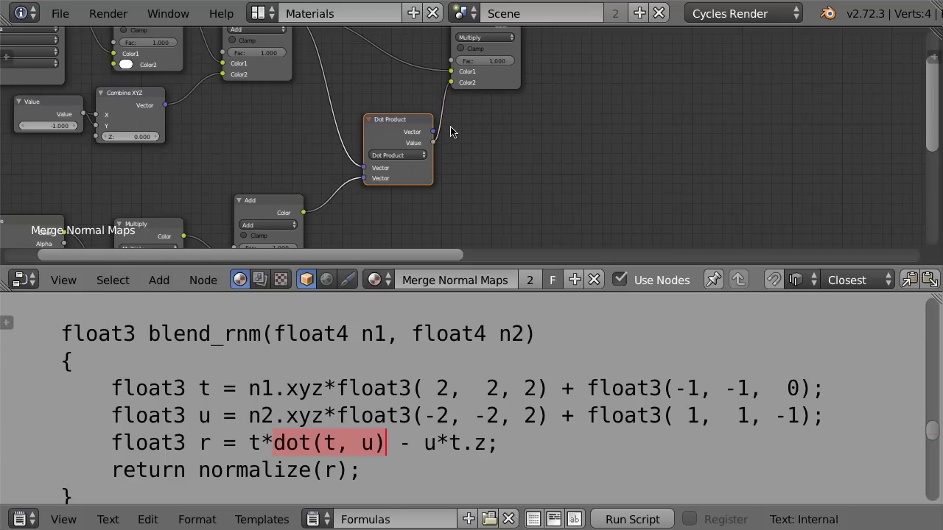
pyautogui.moveTo(253, 444); pyautogui.dragTo(362, 440)
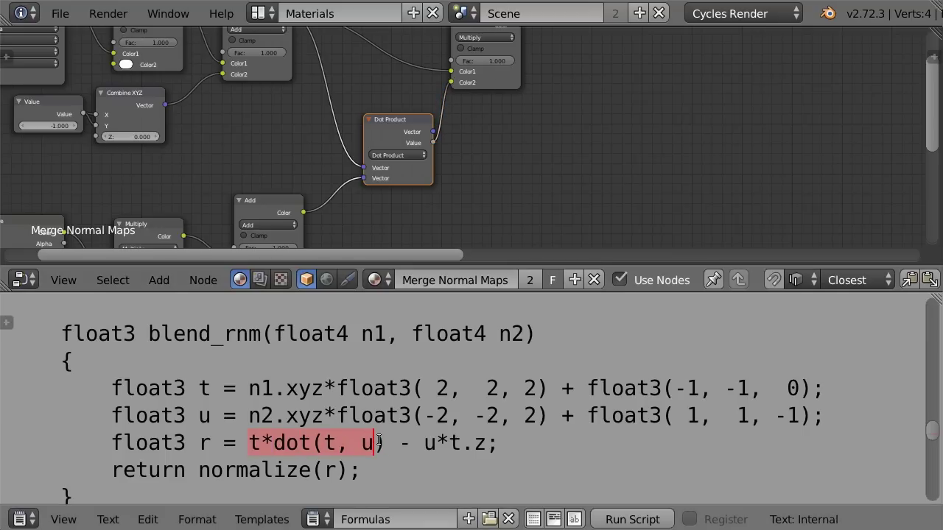
# Turn the spare Multiply node into a Subtract fed by the t*dot(t, u) result.
pyautogui.moveTo(378, 440); pyautogui.dragTo(486, 443)
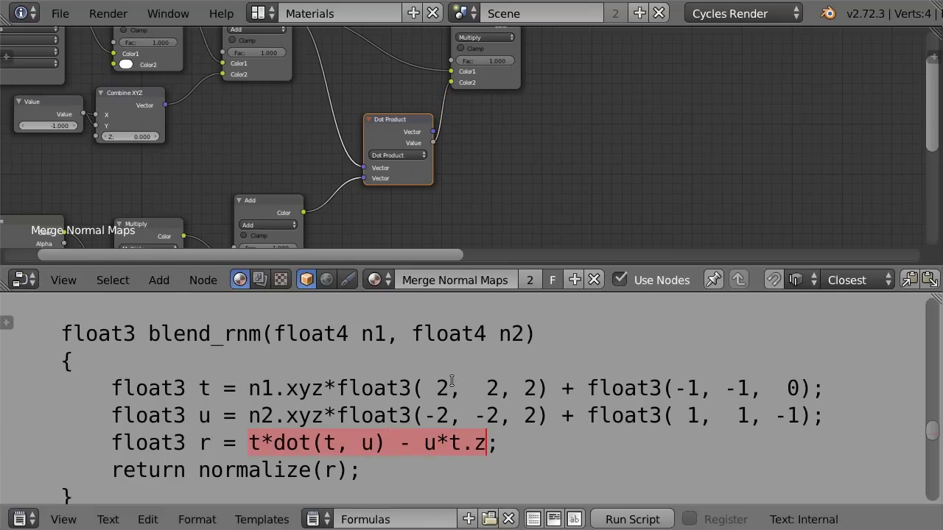
pyautogui.scroll(-1, 587, 137)
pyautogui.scroll(-2, 575, 125)
pyautogui.click(475, 58)
pyautogui.moveTo(485, 76); pyautogui.dragTo(578, 81)
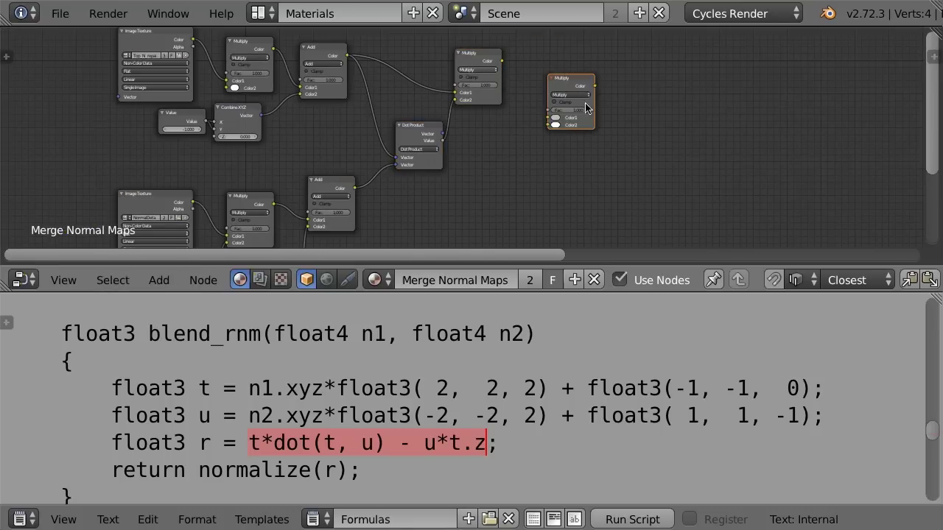
pyautogui.scroll(1, 619, 111)
pyautogui.scroll(1, 619, 73)
pyautogui.click(618, 75)
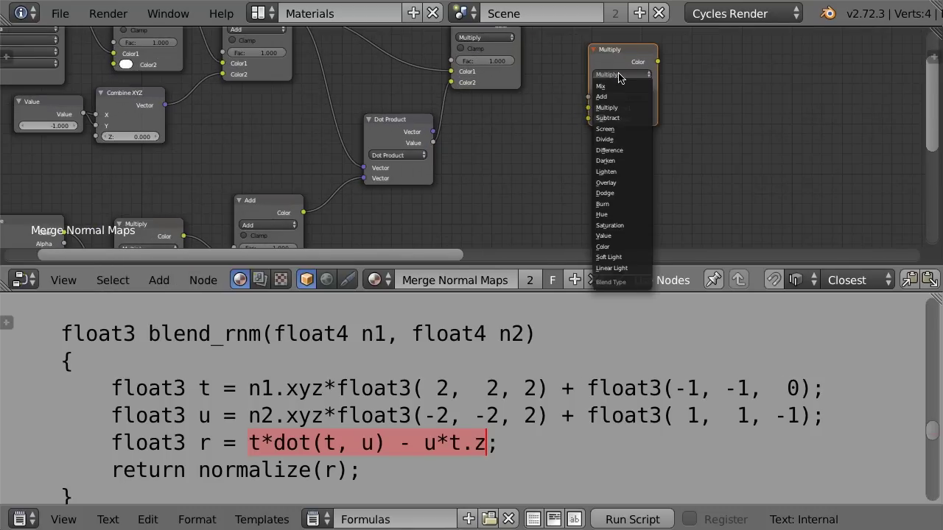
pyautogui.click(622, 119)
pyautogui.scroll(-1, 548, 108)
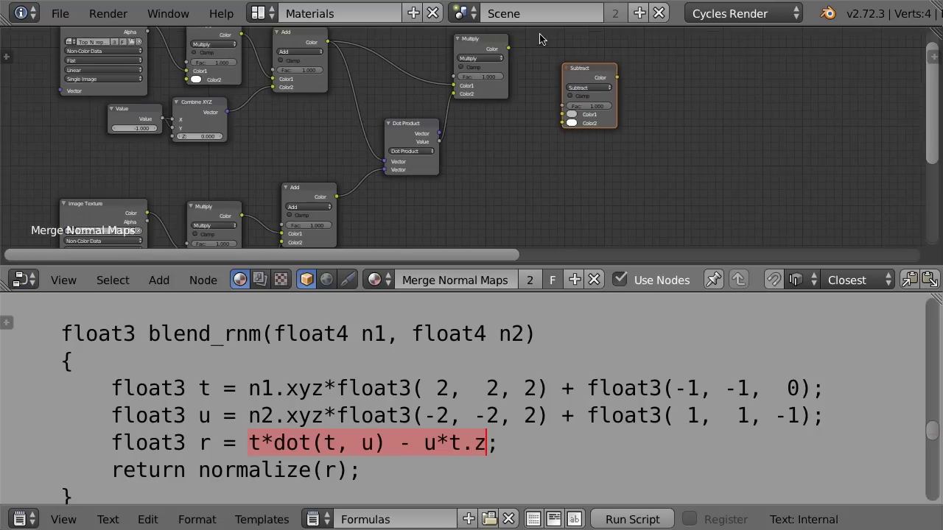
pyautogui.moveTo(508, 49)
pyautogui.mouseDown()
pyautogui.moveTo(541, 119)
pyautogui.moveTo(566, 116)
pyautogui.mouseUp()
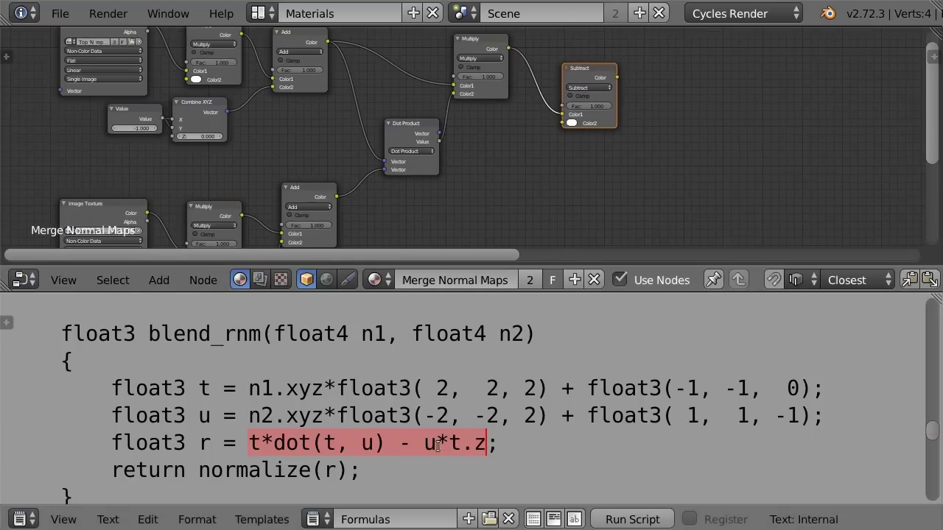
# Duplicate the Multiply node below the Subtract and feed it the u Add result.
pyautogui.moveTo(425, 443); pyautogui.dragTo(486, 443)
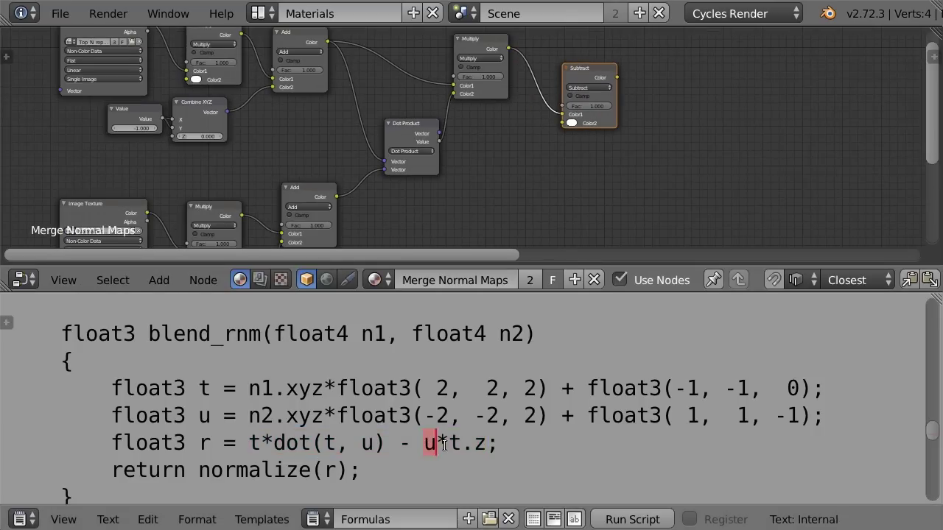
pyautogui.click(483, 40)
pyautogui.hotkey('shift', 'd')
pyautogui.click(502, 163)
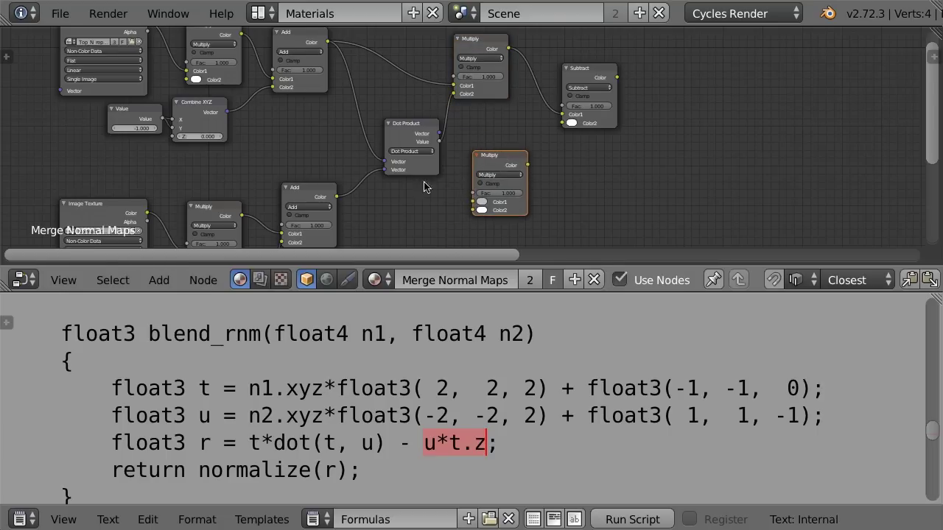
pyautogui.moveTo(337, 197); pyautogui.dragTo(478, 202)
# Add a Separate XYZ node fed by the top Add result, t.
pyautogui.doubleClick(479, 445)
pyautogui.scroll(-1, 581, 192)
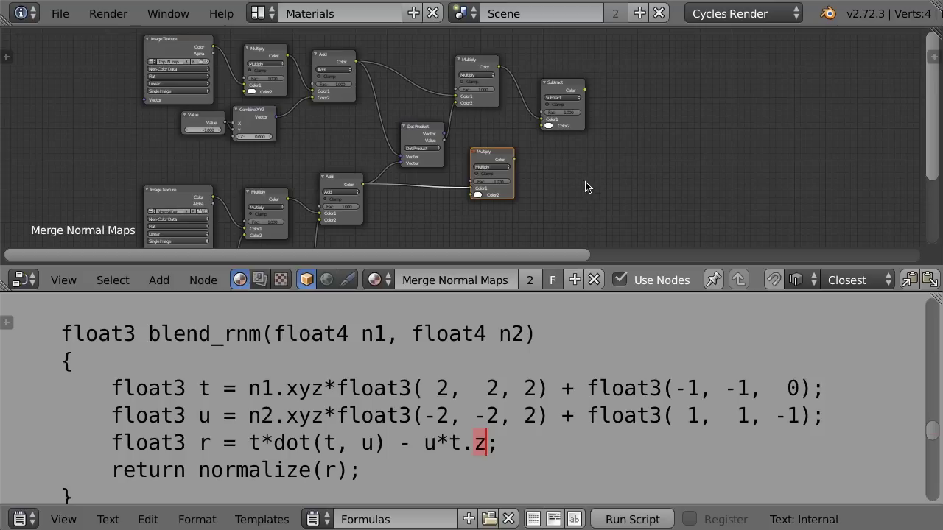
pyautogui.scroll(-1, 583, 184)
pyautogui.moveTo(351, 92); pyautogui.dragTo(344, 107, button='middle')
pyautogui.click(315, 39)
pyautogui.hotkey('shift', 'a')
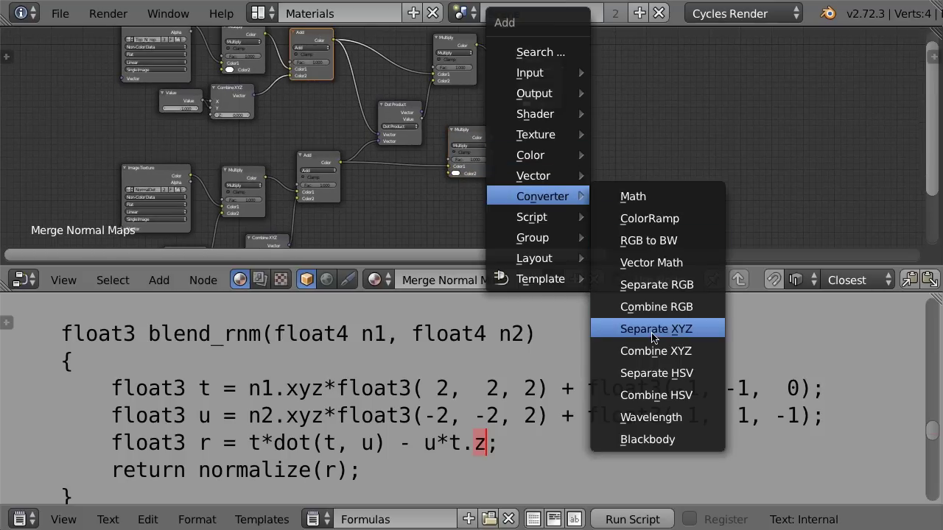
pyautogui.click(656, 328)
pyautogui.click(383, 187)
pyautogui.moveTo(333, 40)
pyautogui.mouseDown()
pyautogui.moveTo(351, 223)
pyautogui.moveTo(389, 219)
pyautogui.moveTo(404, 187)
pyautogui.mouseUp()
pyautogui.click(404, 186)
# Connect Separate XYZ's Z output into the new Multiply node's second input.
pyautogui.scroll(3, 383, 184)
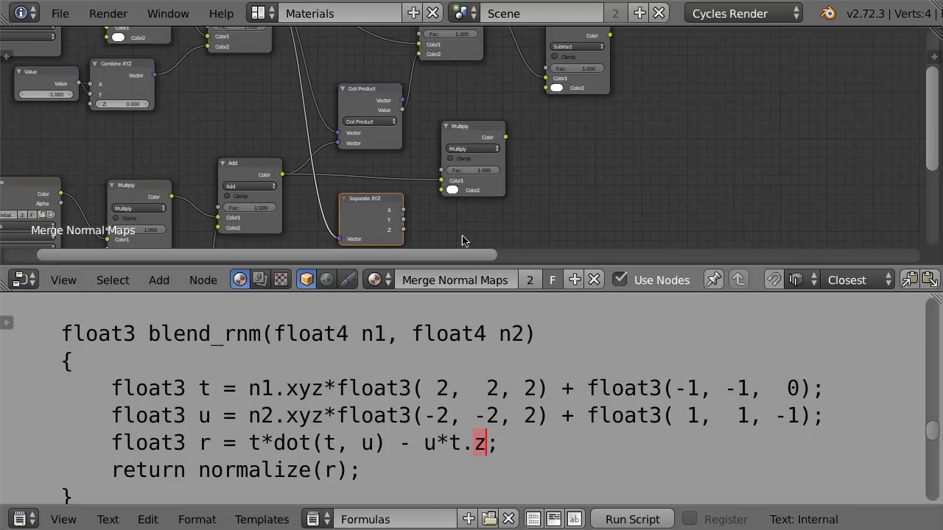
pyautogui.moveTo(356, 180); pyautogui.dragTo(404, 131)
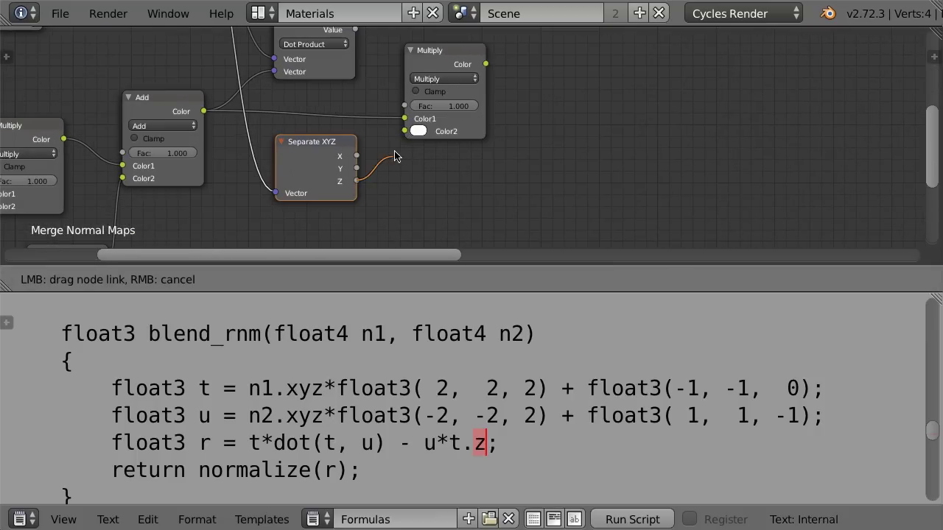
pyautogui.click(445, 60)
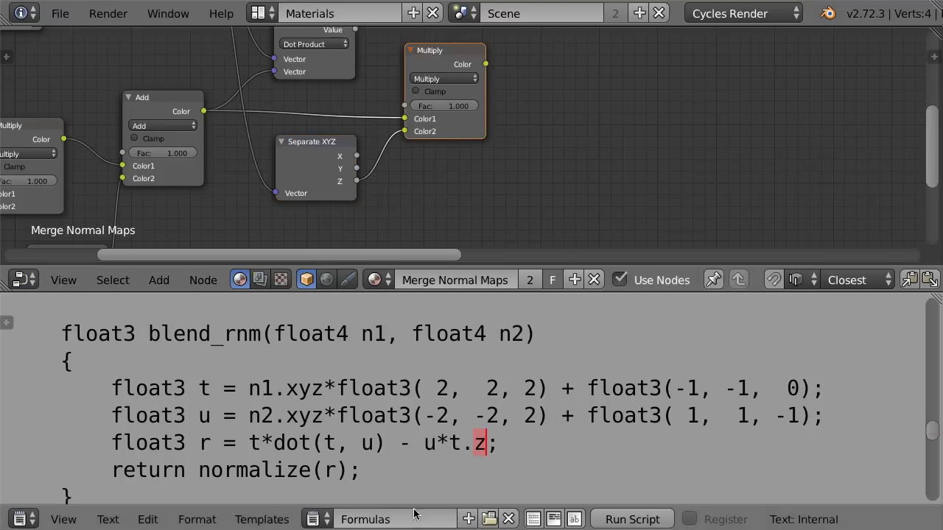
pyautogui.moveTo(426, 444); pyautogui.dragTo(496, 445)
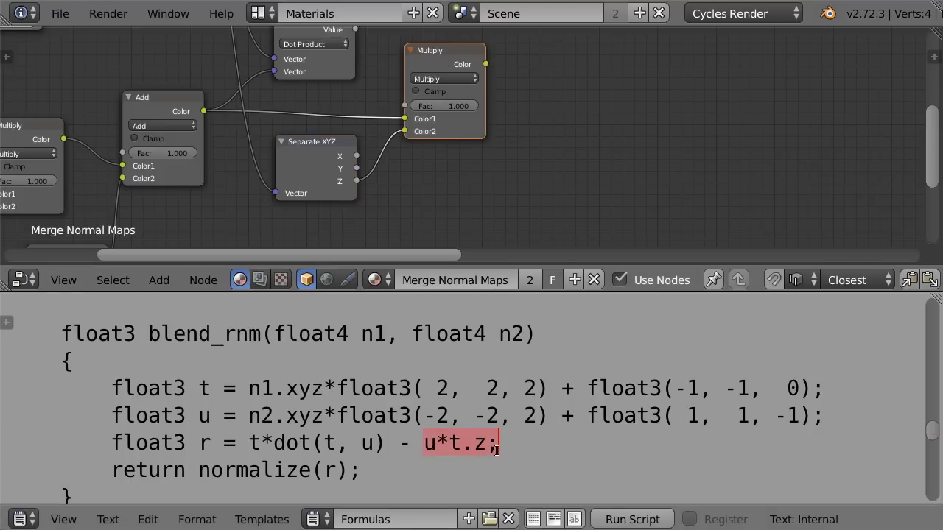
pyautogui.moveTo(385, 443); pyautogui.dragTo(261, 442)
pyautogui.scroll(-3, 586, 116)
# Move the Subtract node right and feed the u*t.z Multiply result into its Color2.
pyautogui.scroll(-2, 589, 109)
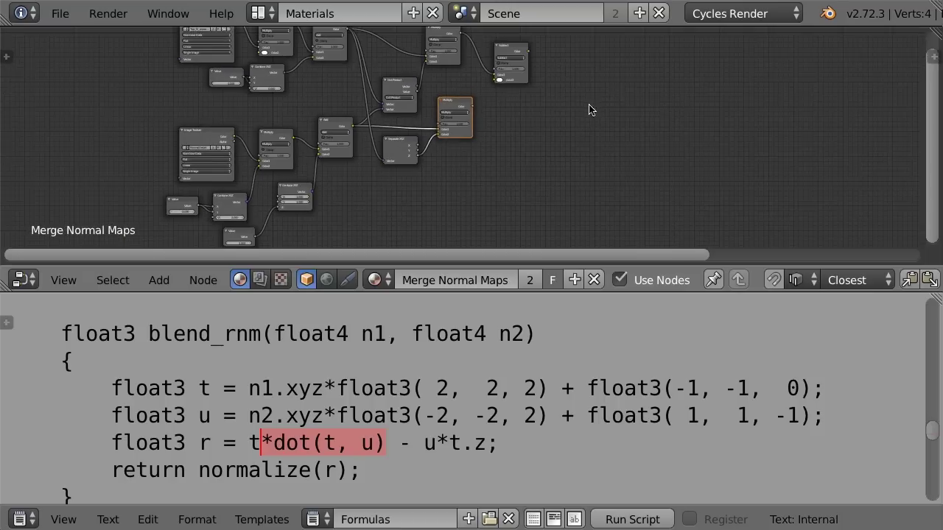
pyautogui.scroll(2, 590, 109)
pyautogui.scroll(2, 543, 126)
pyautogui.moveTo(501, 85); pyautogui.dragTo(541, 85)
pyautogui.moveTo(451, 148); pyautogui.dragTo(520, 117)
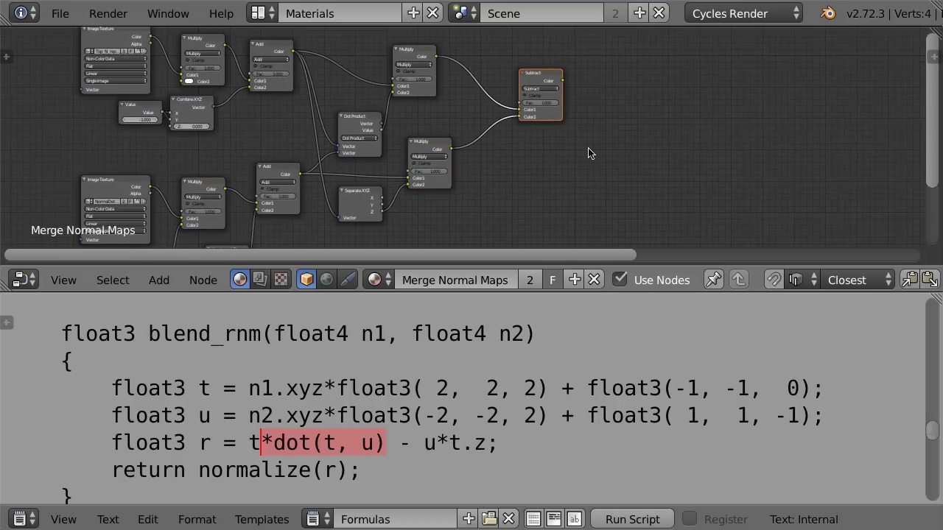
pyautogui.moveTo(563, 80); pyautogui.dragTo(614, 115)
# Highlight the r line, then normalize(r), in the formula text.
pyautogui.click(500, 445)
pyautogui.hotkey('shift', 'Home')
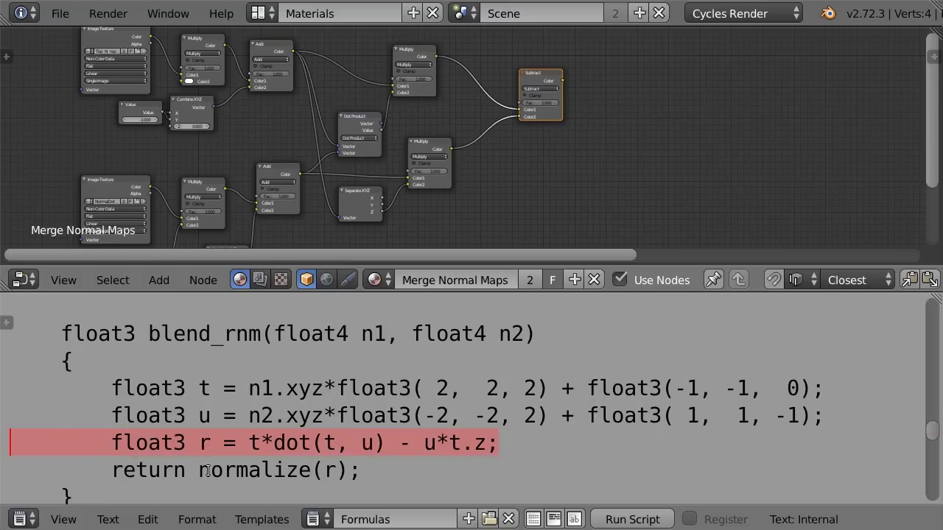
pyautogui.moveTo(199, 470); pyautogui.dragTo(360, 470)
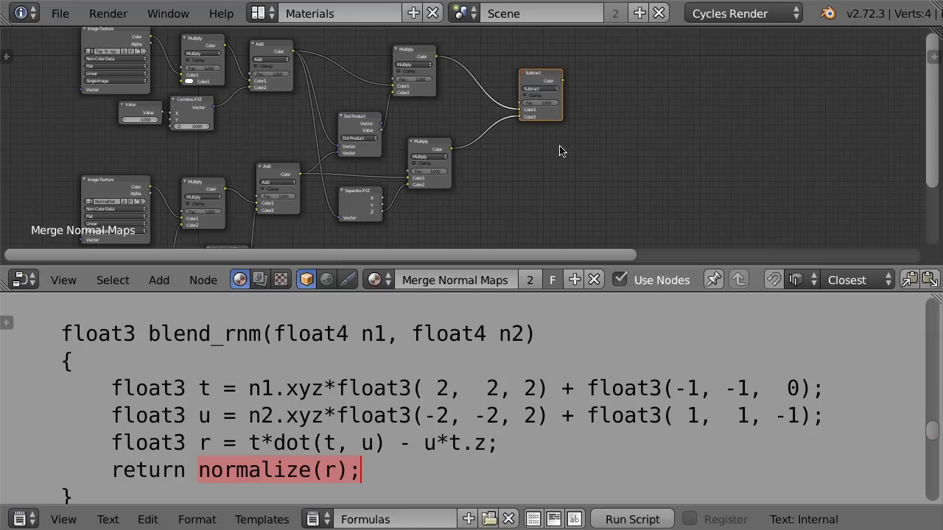
# Duplicate the Dot Product node right of Subtract and switch it to Normalize.
pyautogui.click(355, 119)
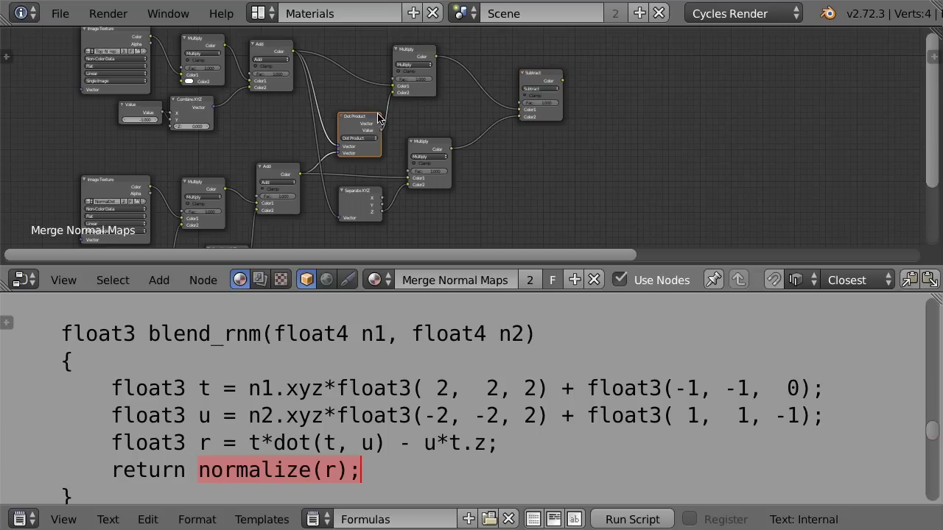
pyautogui.hotkey('shift', 'd')
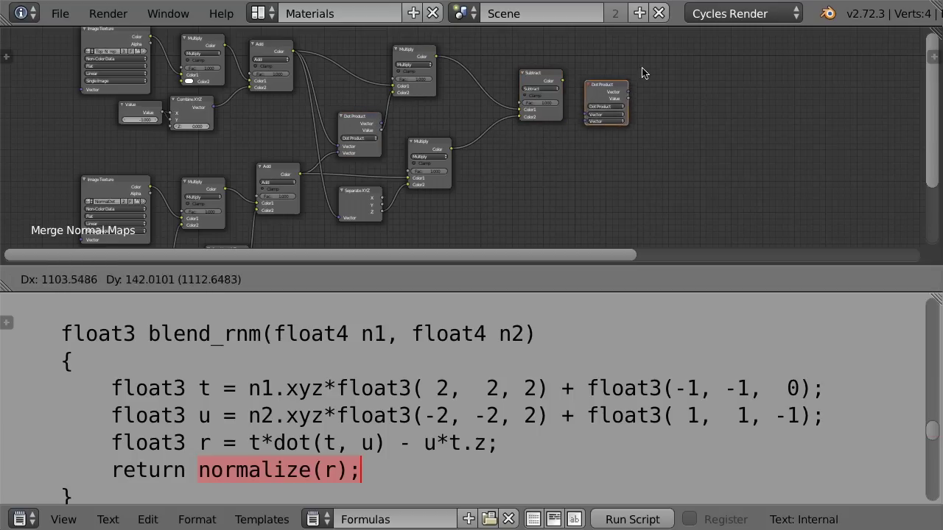
pyautogui.click(646, 110)
pyautogui.scroll(1, 646, 111)
pyautogui.scroll(1, 557, 151)
pyautogui.scroll(2, 597, 81)
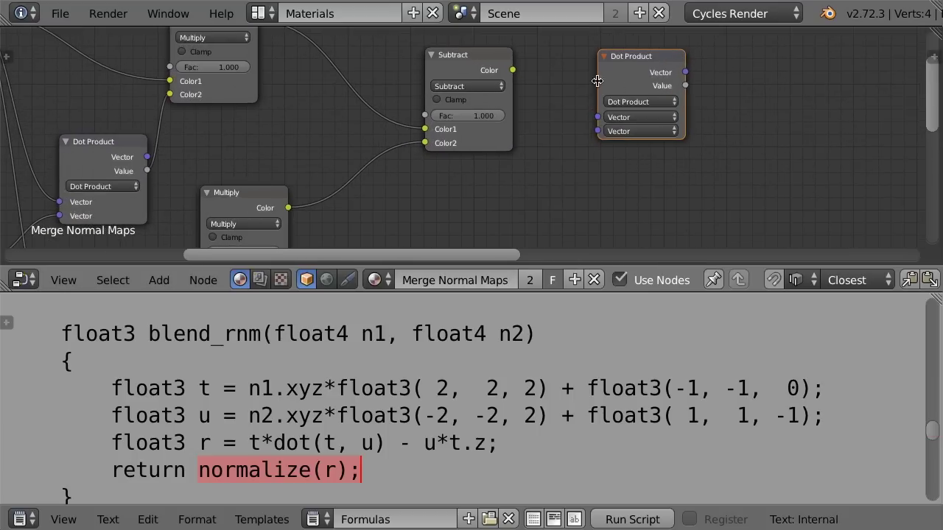
pyautogui.click(640, 102)
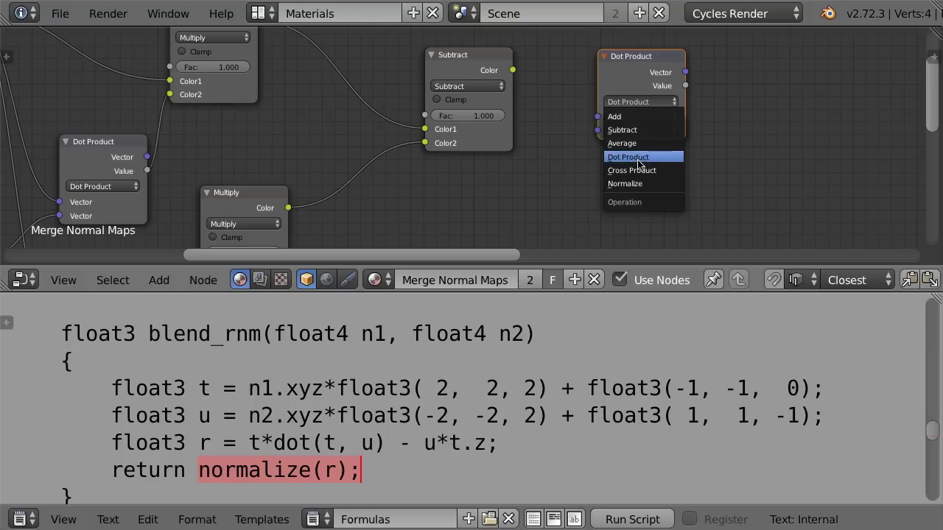
pyautogui.click(626, 184)
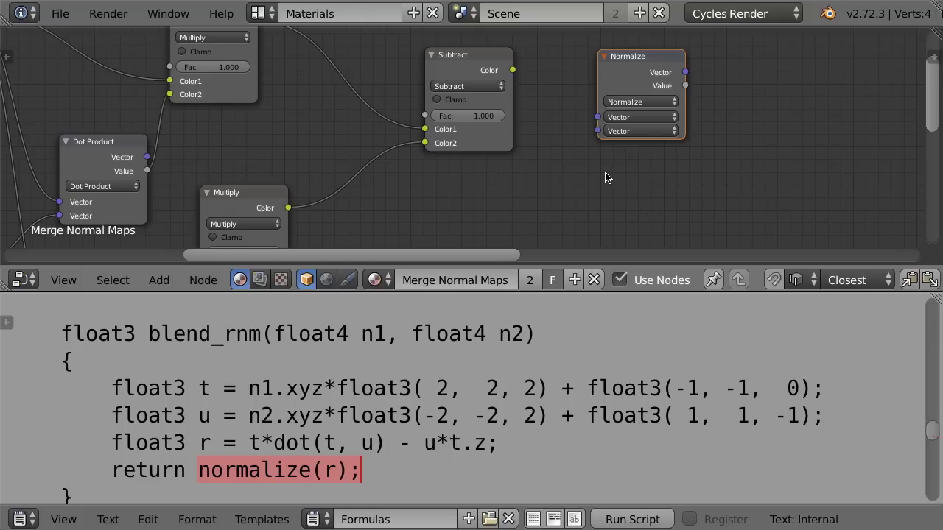
# Connect the Subtract result into the Normalize node's Vector input.
pyautogui.moveTo(636, 59); pyautogui.dragTo(629, 84)
pyautogui.moveTo(591, 156); pyautogui.dragTo(549, 199)
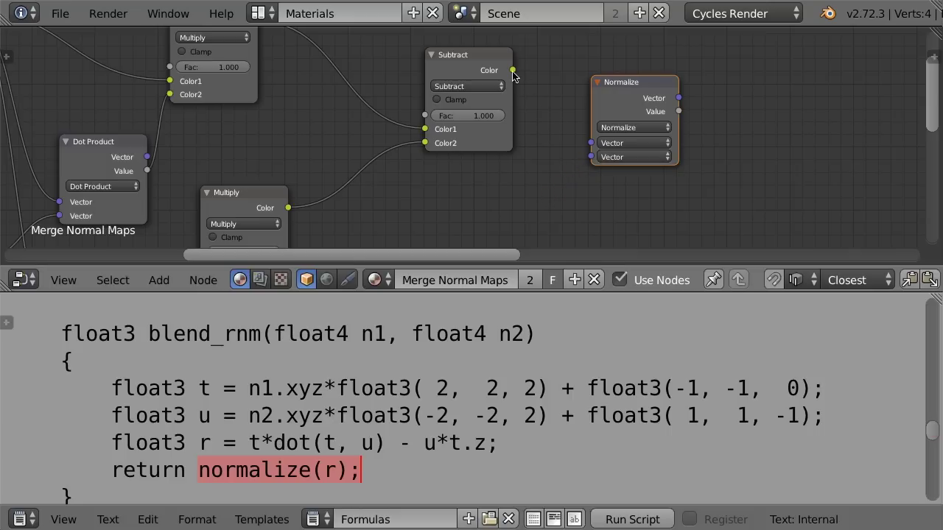
pyautogui.moveTo(513, 70)
pyautogui.mouseDown()
pyautogui.moveTo(575, 146)
pyautogui.moveTo(591, 143)
pyautogui.mouseUp()
pyautogui.moveTo(679, 98)
pyautogui.mouseDown()
pyautogui.moveTo(743, 91)
pyautogui.moveTo(762, 99)
pyautogui.moveTo(763, 66)
pyautogui.mouseUp()
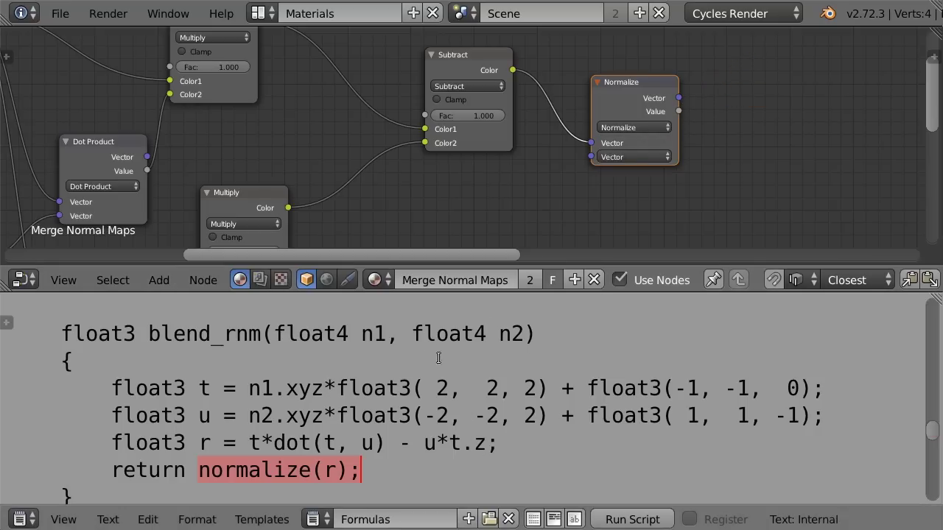
# Maximize the node editor and move both Image Texture nodes to the left edge.
pyautogui.hotkey('shift', 'space')
pyautogui.press('Home')
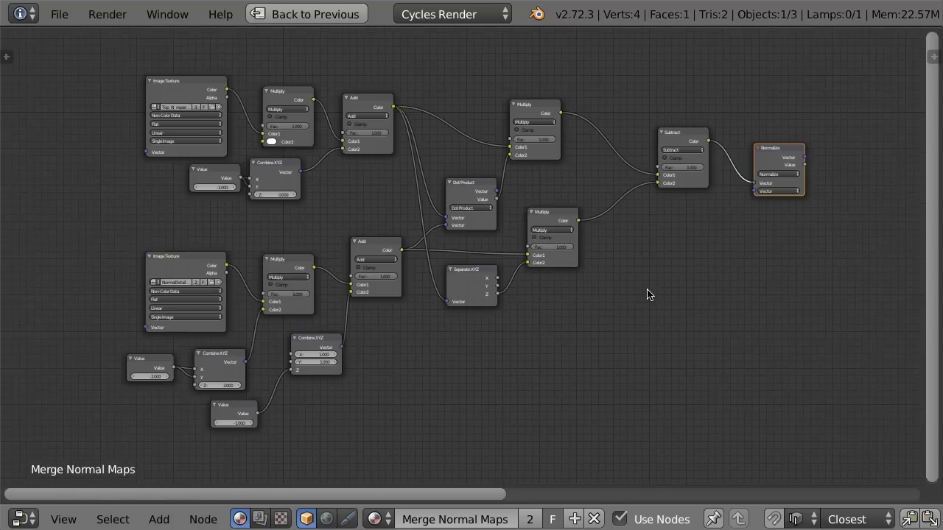
pyautogui.click(186, 263)
pyautogui.keyDown('shift'); pyautogui.click(184, 83); pyautogui.keyUp('shift')
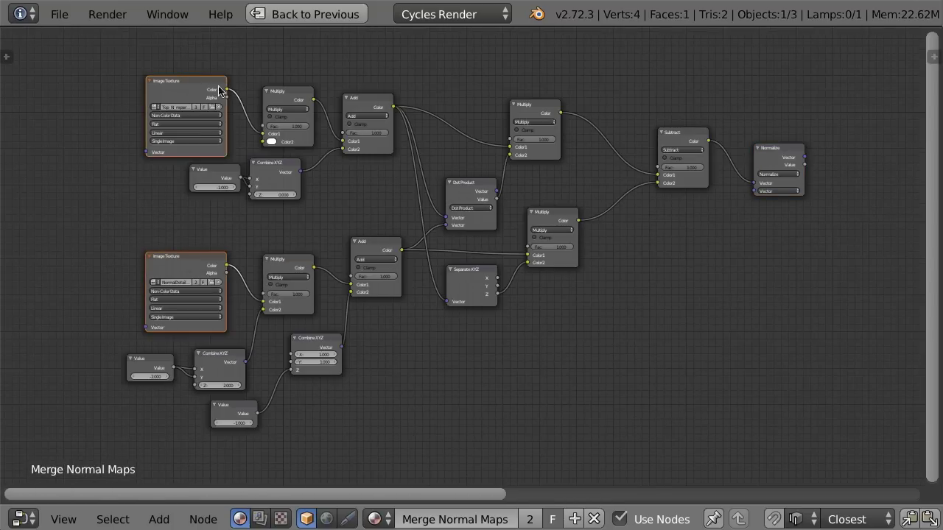
pyautogui.press('g')
pyautogui.click(106, 102)
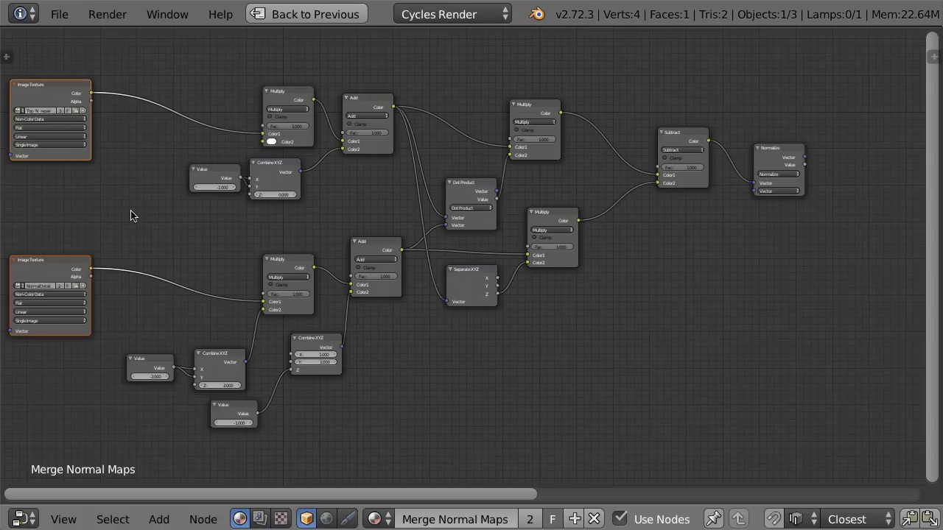
# Add a Normal Map node between the texture rows, then delete it again.
pyautogui.hotkey('shift', 'a')
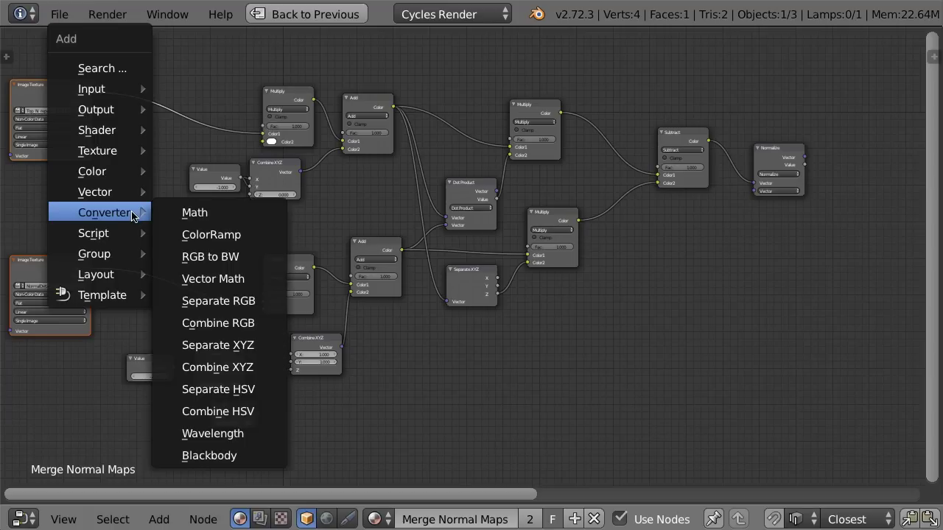
pyautogui.click(242, 238)
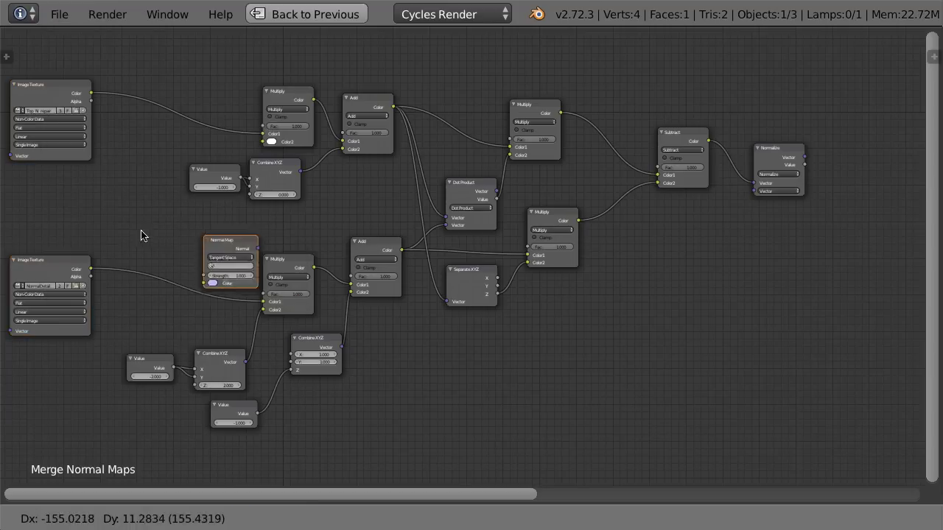
pyautogui.click(106, 187)
pyautogui.scroll(2, 322, 194)
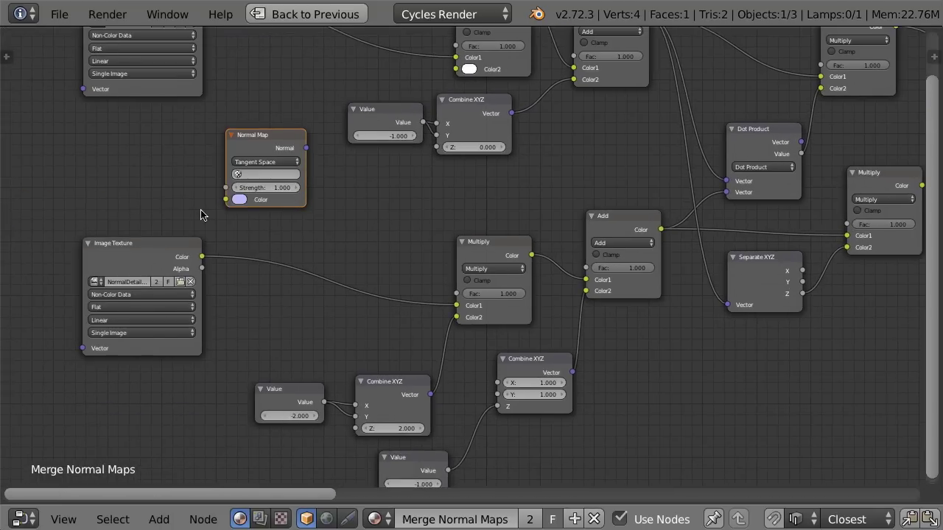
pyautogui.scroll(2, 272, 244)
pyautogui.scroll(1, 272, 244)
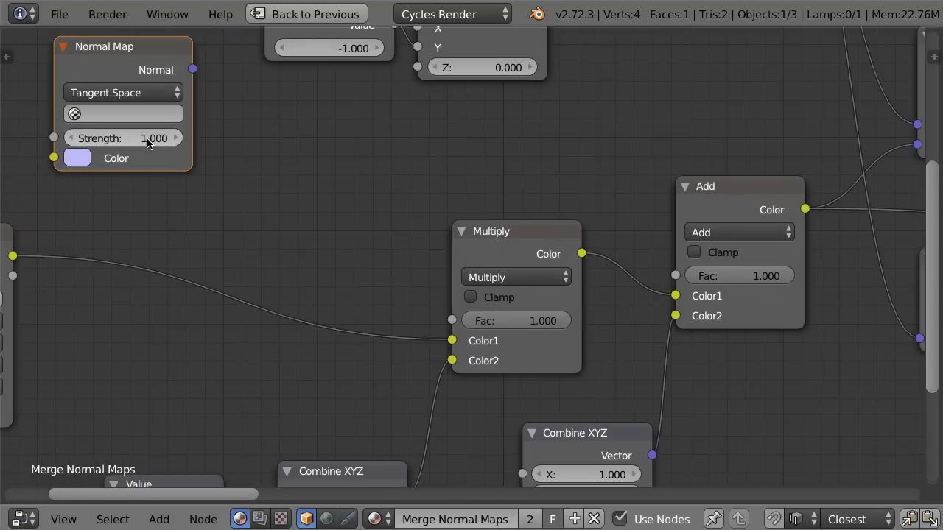
pyautogui.scroll(-2, 202, 141)
pyautogui.scroll(-3, 317, 210)
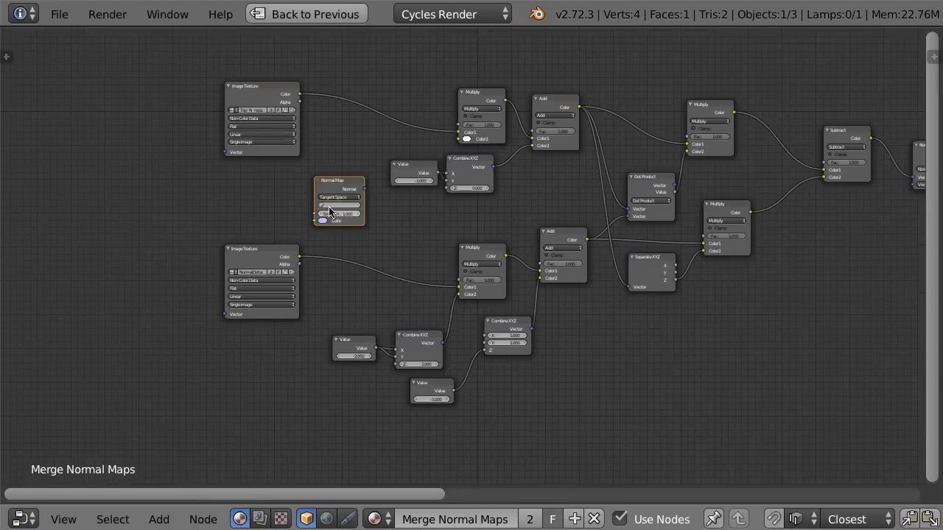
pyautogui.press('x')
pyautogui.hotkey('ctrl', 'Up')
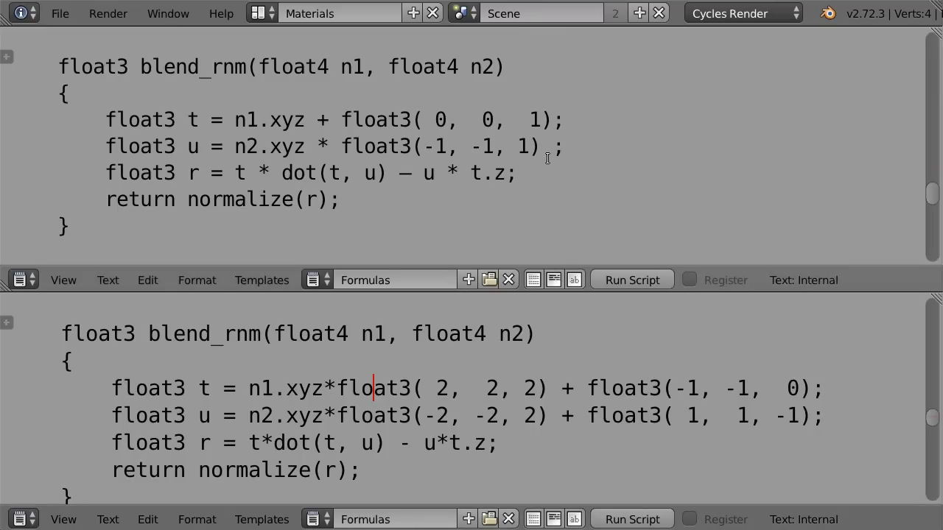
pyautogui.hotkey('shift', 'F3')
pyautogui.press('Home')
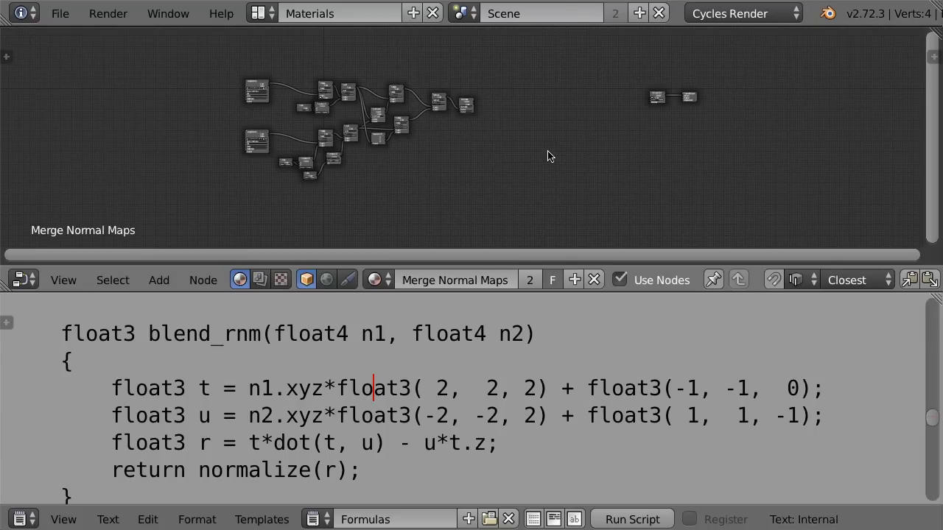
# Add the Merge Normal Maps group node to the tree and center it in view.
pyautogui.hotkey('shift', 'a')
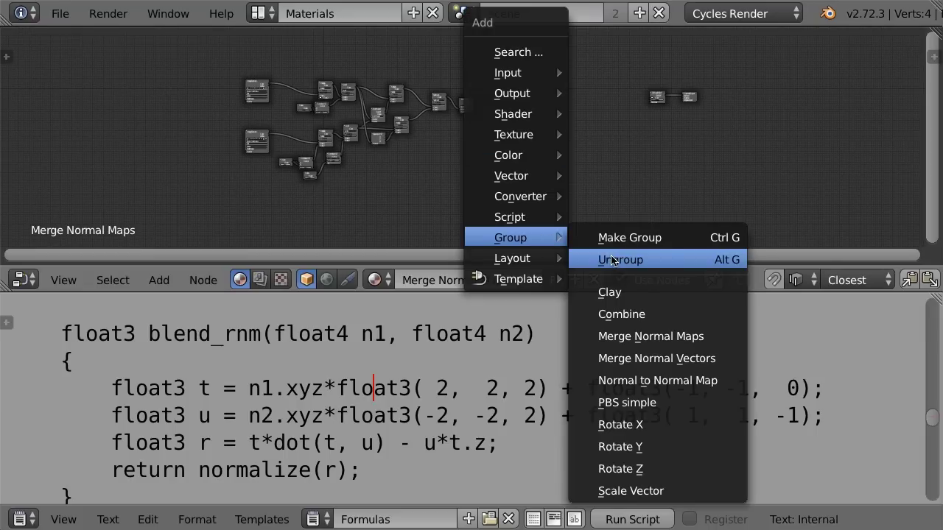
pyautogui.click(663, 336)
pyautogui.click(589, 197)
pyautogui.press('Home')
pyautogui.moveTo(630, 182); pyautogui.dragTo(551, 143, button='middle')
pyautogui.scroll(2, 617, 184)
pyautogui.moveTo(616, 183); pyautogui.dragTo(547, 95, button='middle')
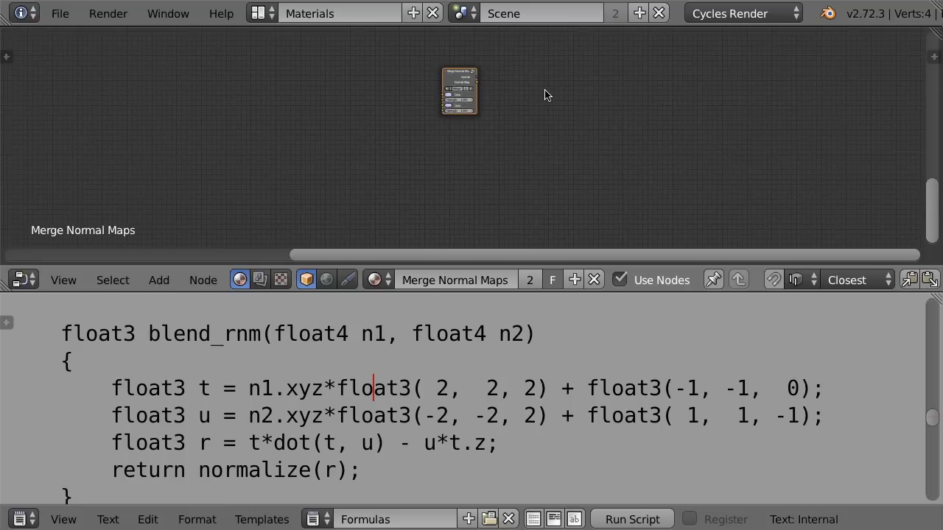
# Enter the Merge Normal Maps group to view its inner nodes beside the blend_rnm code.
pyautogui.press('Tab')
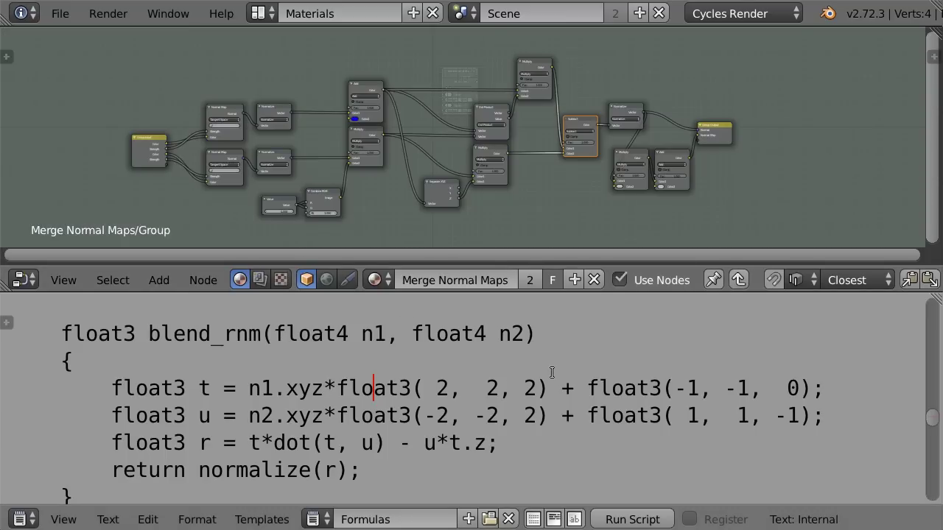
pyautogui.scroll(-2, 555, 375)
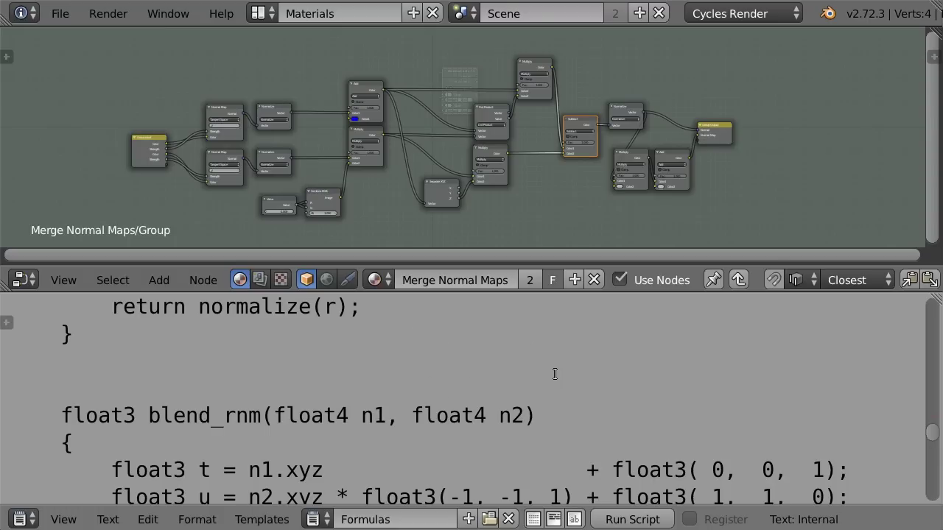
pyautogui.scroll(-1, 383, 384)
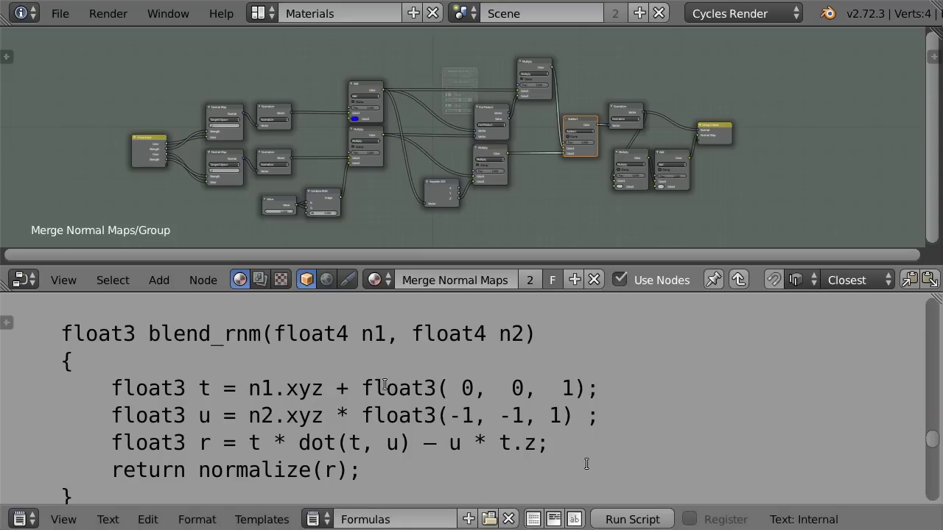
pyautogui.scroll(4, 168, 206)
# Inspect the input side by selecting Group Input, the top Normal Map and both Normalize nodes.
pyautogui.moveTo(152, 152)
pyautogui.mouseDown(button='middle')
pyautogui.moveTo(371, 98)
pyautogui.moveTo(245, 114)
pyautogui.mouseUp(button='middle')
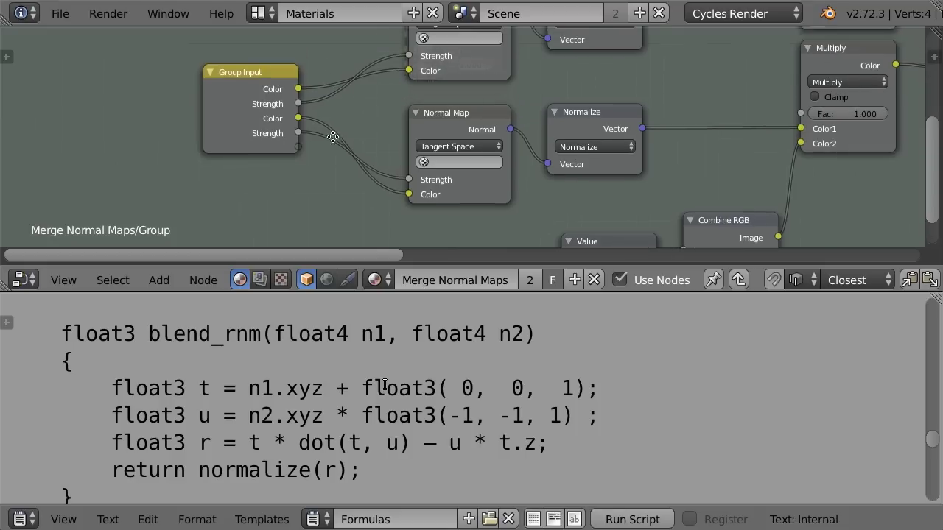
pyautogui.click(246, 116)
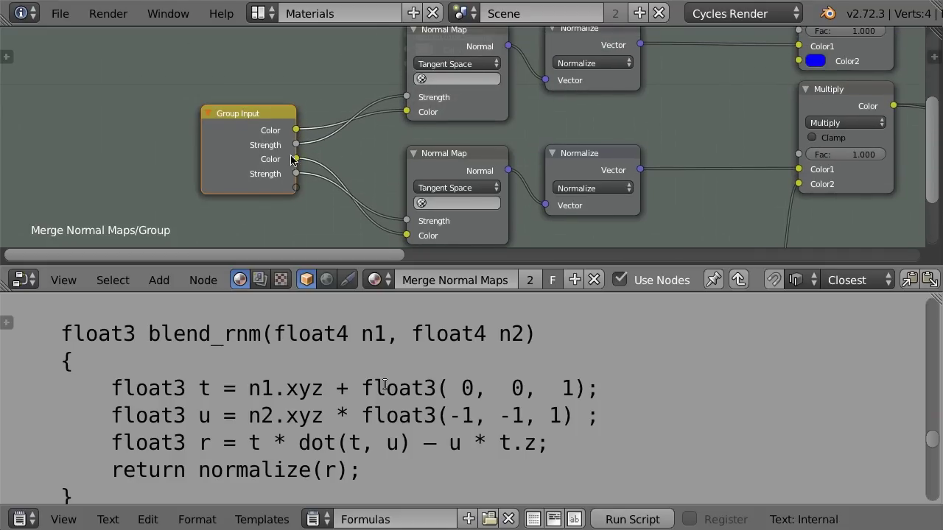
pyautogui.scroll(-2, 392, 159)
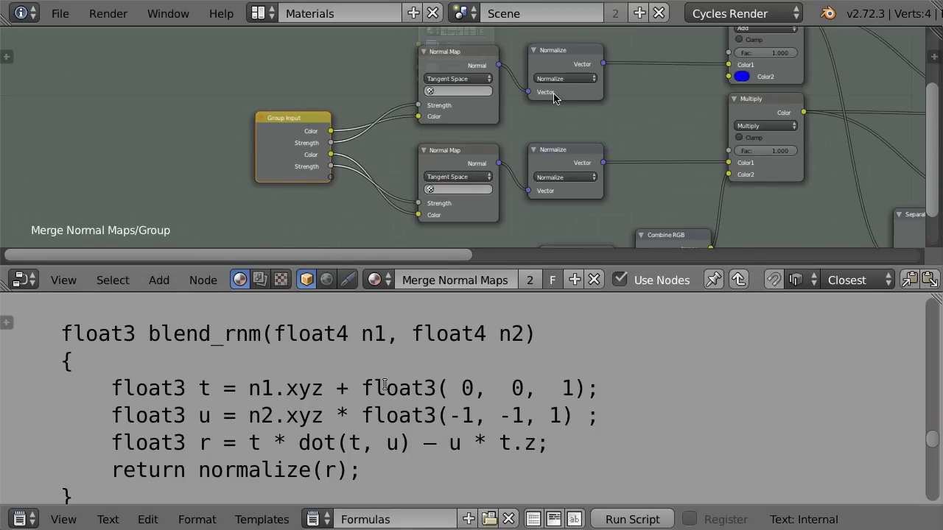
pyautogui.moveTo(469, 55); pyautogui.dragTo(294, 87, button='middle')
pyautogui.click(297, 85)
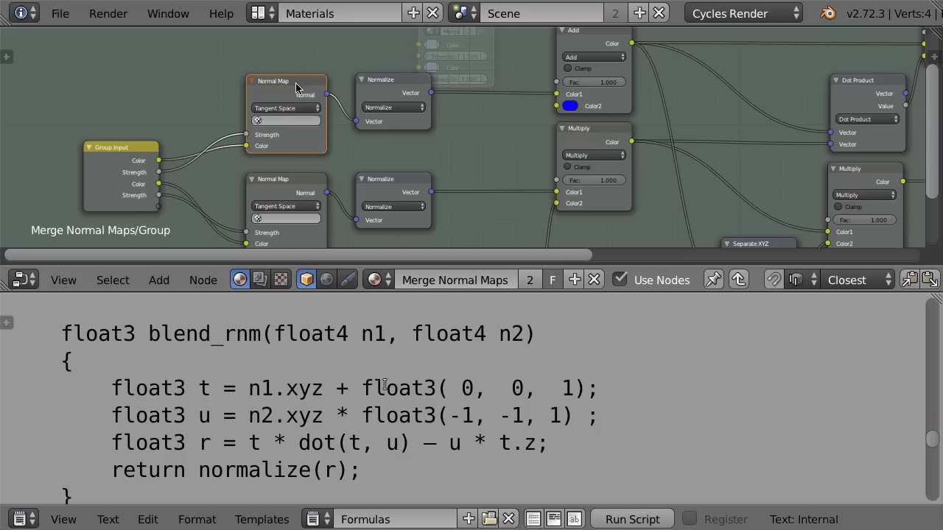
pyautogui.moveTo(471, 151); pyautogui.dragTo(353, 67, button='middle')
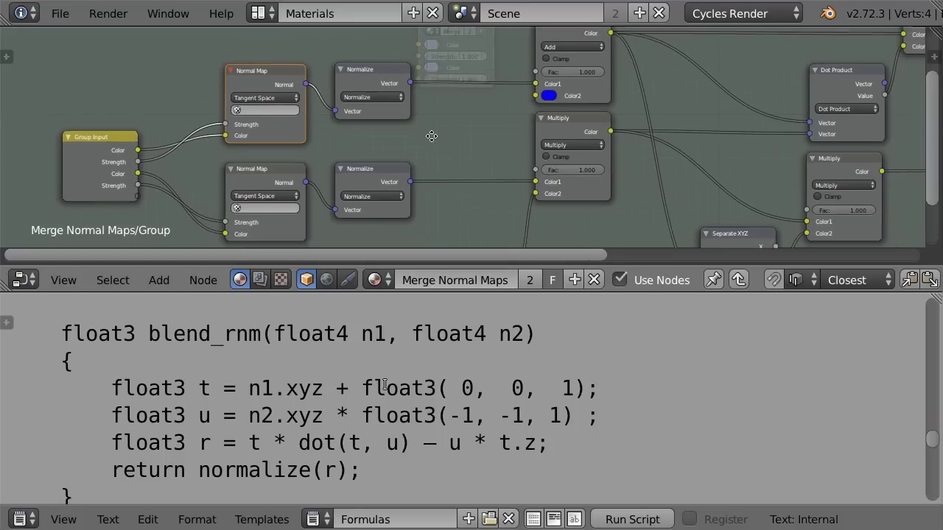
pyautogui.click(353, 66)
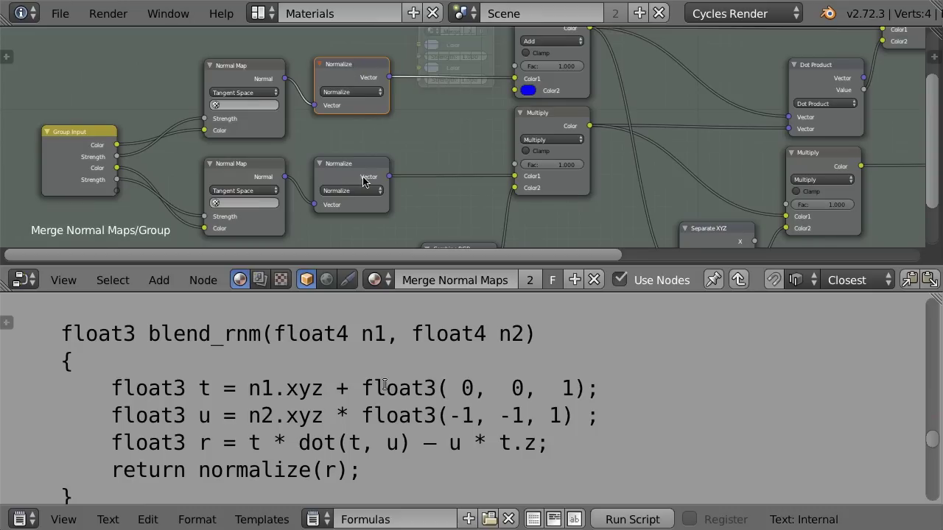
pyautogui.keyDown('shift'); pyautogui.click(362, 164); pyautogui.keyUp('shift')
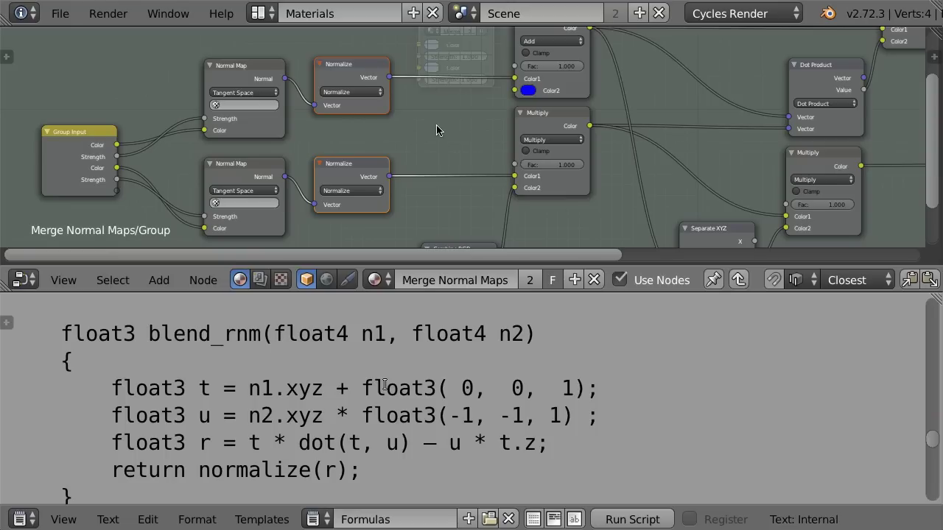
# Box-select the Multiply, Add and Group Output nodes and move them right and down.
pyautogui.scroll(-1, 456, 134)
pyautogui.scroll(-1, 459, 134)
pyautogui.scroll(-1, 462, 135)
pyautogui.scroll(-2, 442, 136)
pyautogui.scroll(-1, 316, 140)
pyautogui.scroll(3, 626, 171)
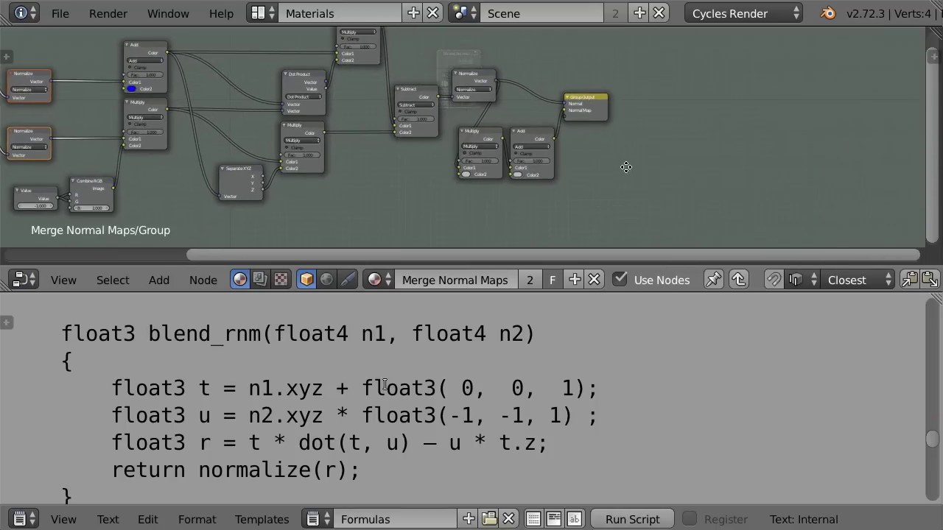
pyautogui.press('b')
pyautogui.moveTo(452, 114); pyautogui.dragTo(556, 157)
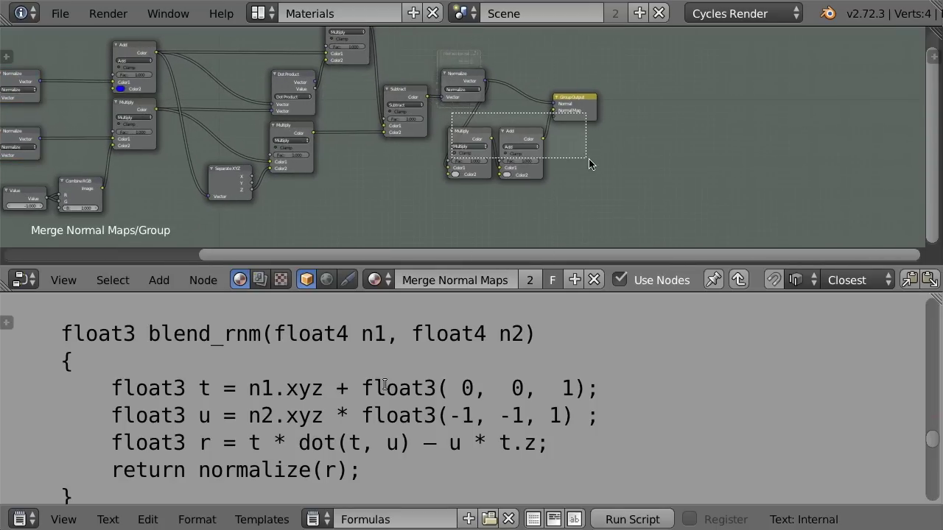
pyautogui.press('g')
pyautogui.click(700, 221)
# Select the Normalize node that feeds the final nodes.
pyautogui.scroll(2, 553, 131)
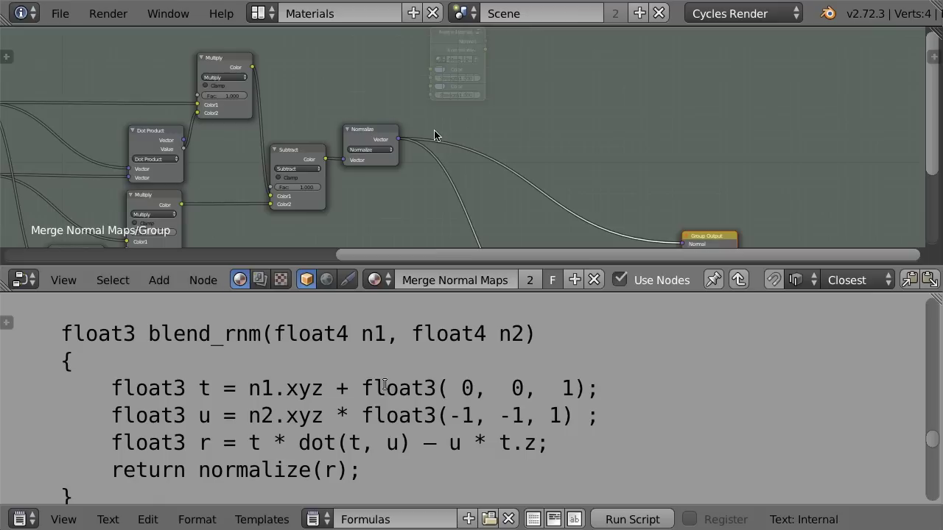
pyautogui.scroll(2, 341, 129)
pyautogui.click(341, 129)
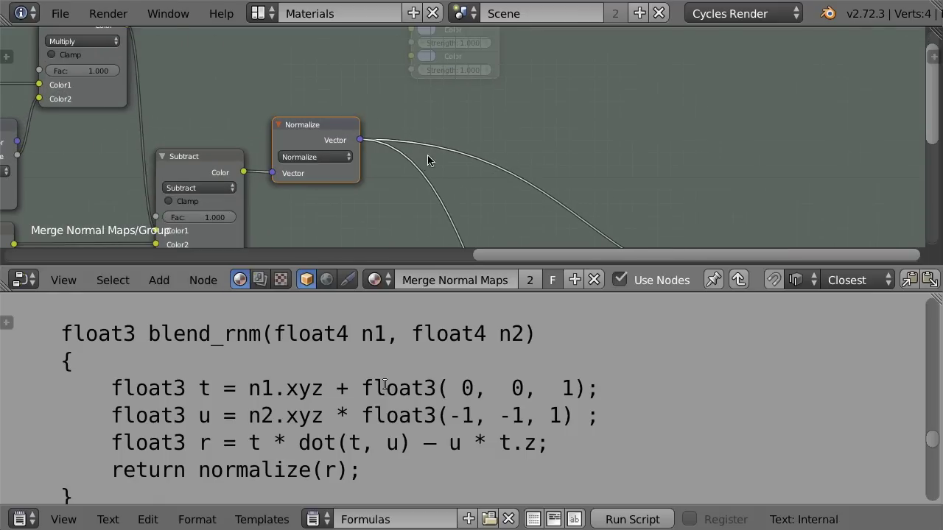
pyautogui.scroll(-1, 569, 147)
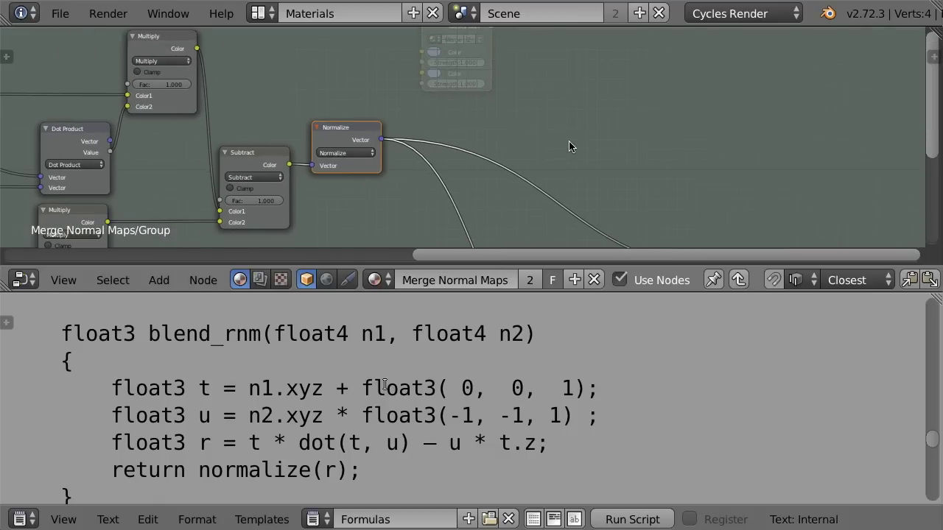
# Back in the parent tree, try links from the group node's Color inputs and Normal output, then discard them.
pyautogui.press('Tab')
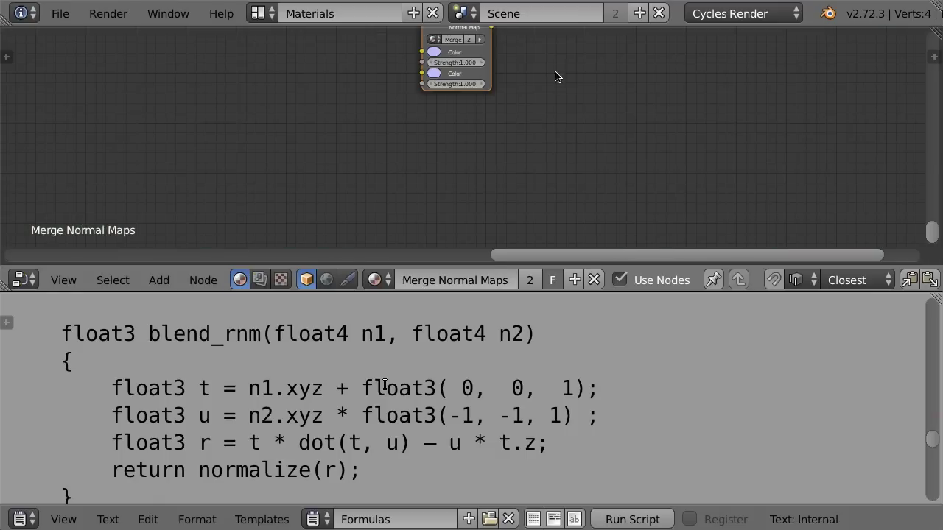
pyautogui.press('Home')
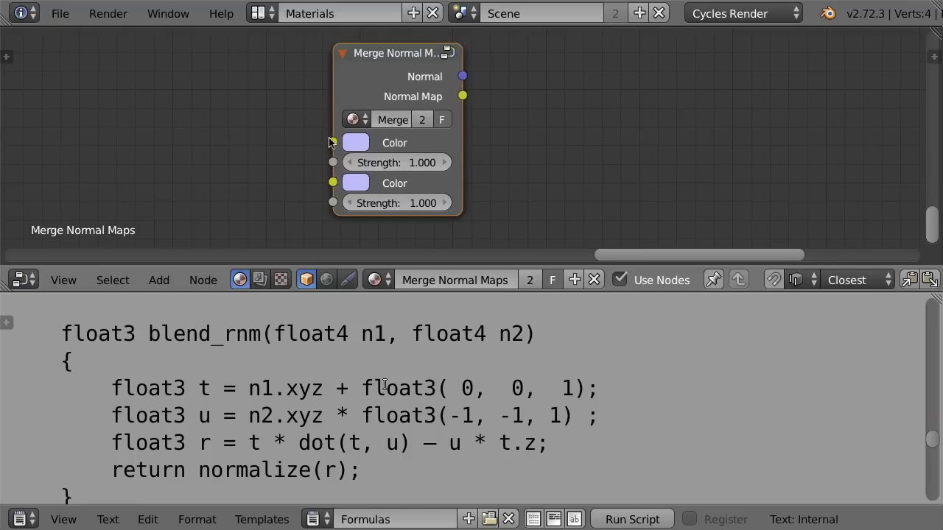
pyautogui.moveTo(333, 142); pyautogui.dragTo(278, 117)
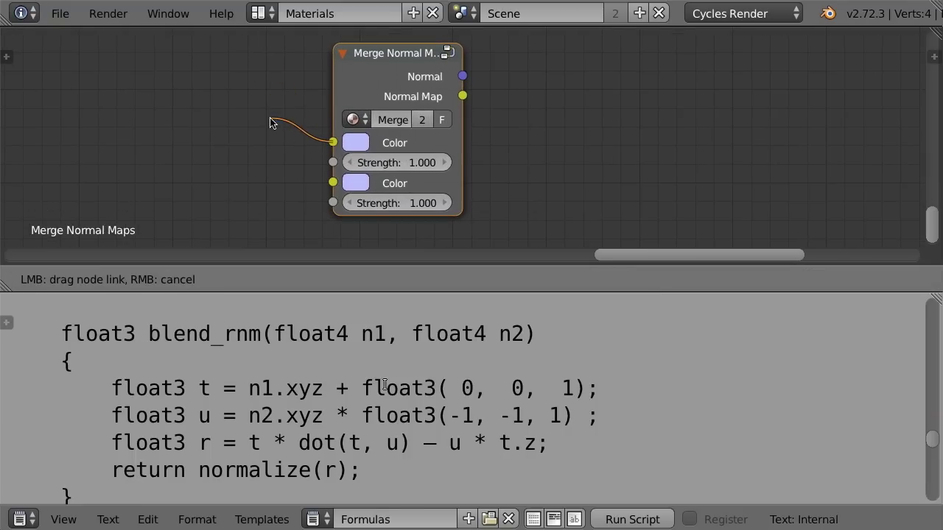
pyautogui.moveTo(278, 118); pyautogui.dragTo(282, 121)
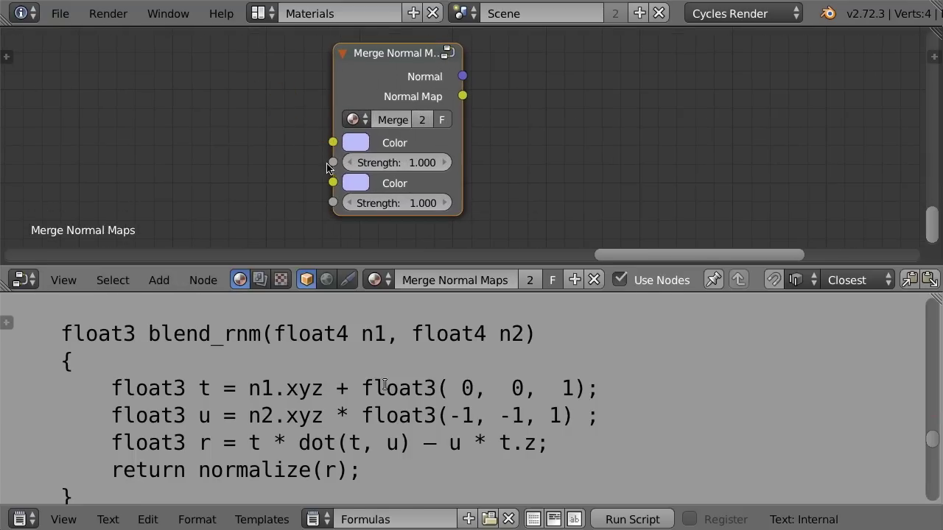
pyautogui.moveTo(333, 182); pyautogui.dragTo(264, 170)
pyautogui.moveTo(465, 76); pyautogui.dragTo(646, 75)
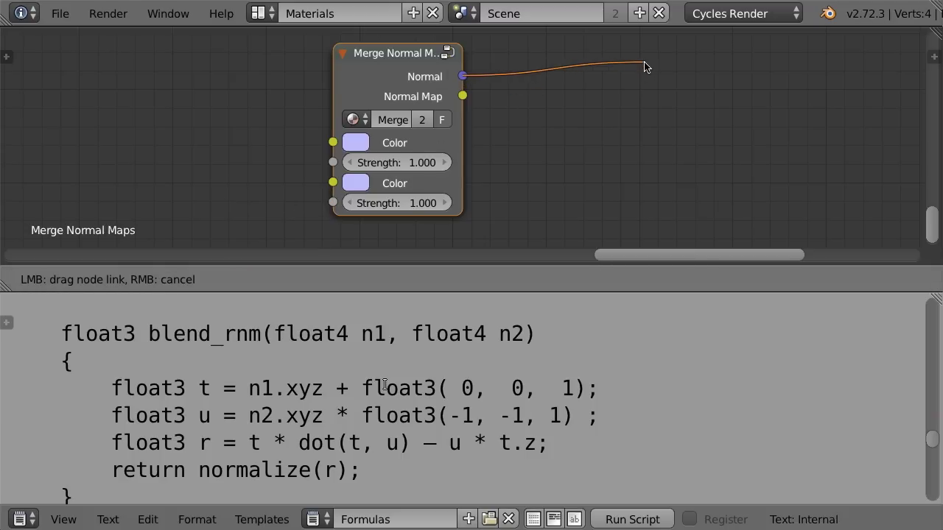
pyautogui.moveTo(646, 75)
pyautogui.mouseDown()
pyautogui.moveTo(461, 128)
pyautogui.moveTo(511, 122)
pyautogui.mouseUp()
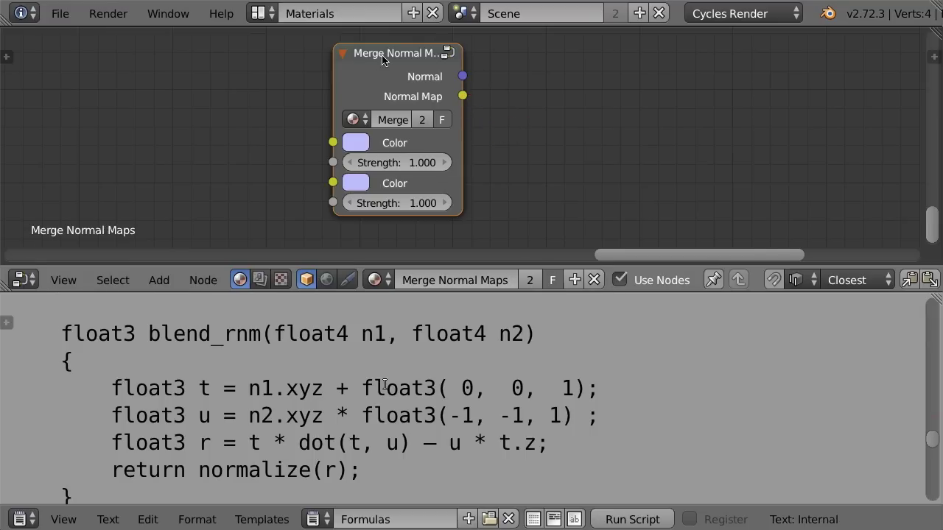
# Duplicate the Merge Normal Maps node and link the first node's Normal Map output to the copy's first Color input.
pyautogui.hotkey('shift', 'd')
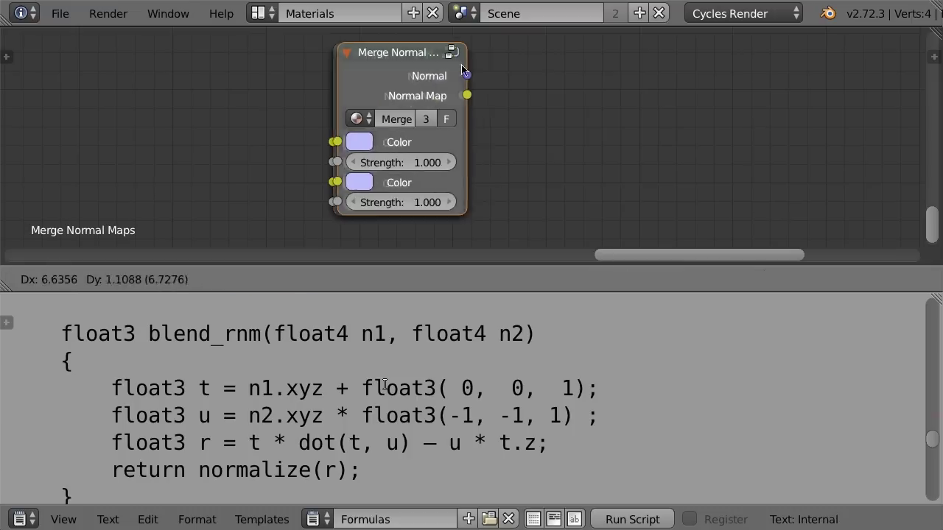
pyautogui.click(579, 96)
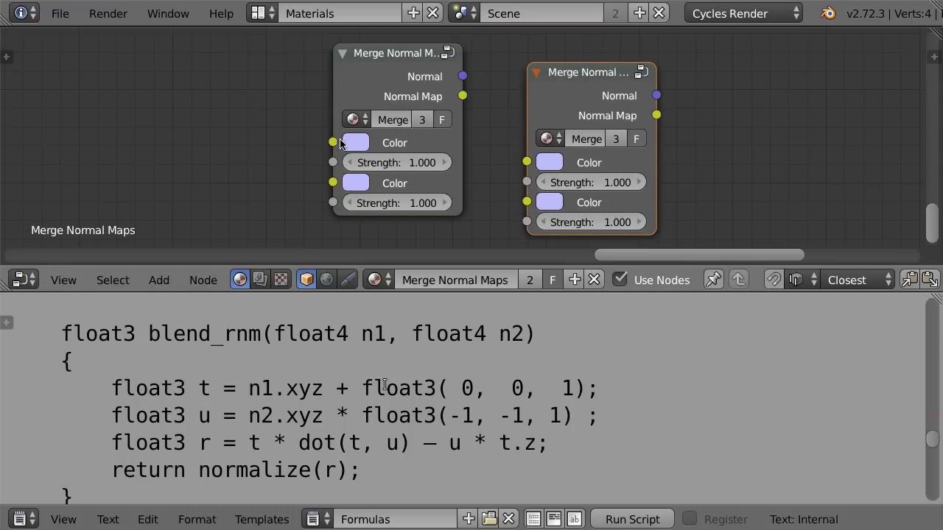
pyautogui.moveTo(332, 143); pyautogui.dragTo(329, 184)
pyautogui.moveTo(463, 96); pyautogui.dragTo(527, 162)
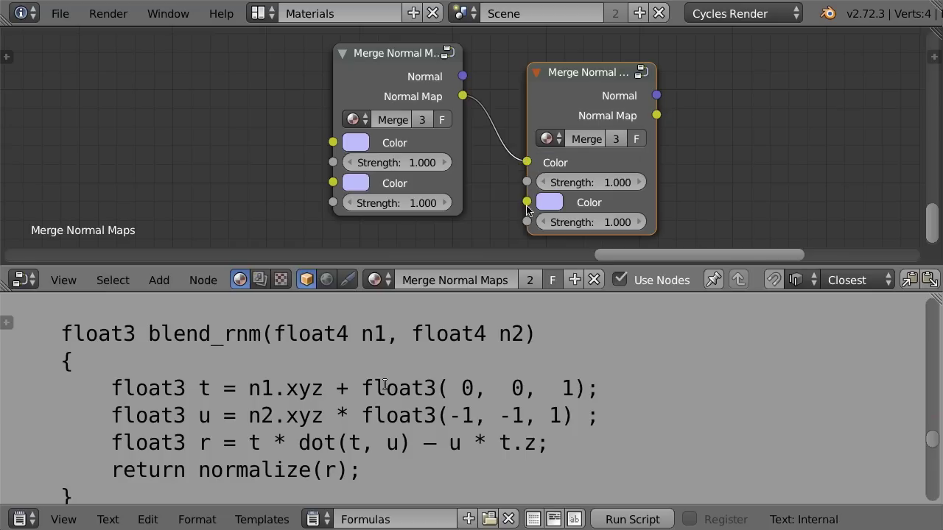
pyautogui.moveTo(526, 202); pyautogui.dragTo(237, 206)
# Make a third copy, then delete both duplicated group nodes.
pyautogui.hotkey('shift', 'd')
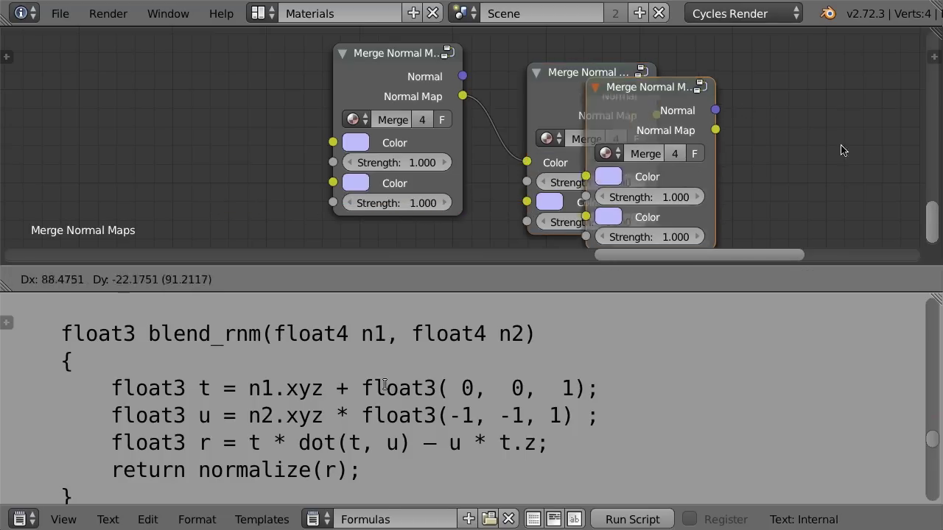
pyautogui.click(831, 144)
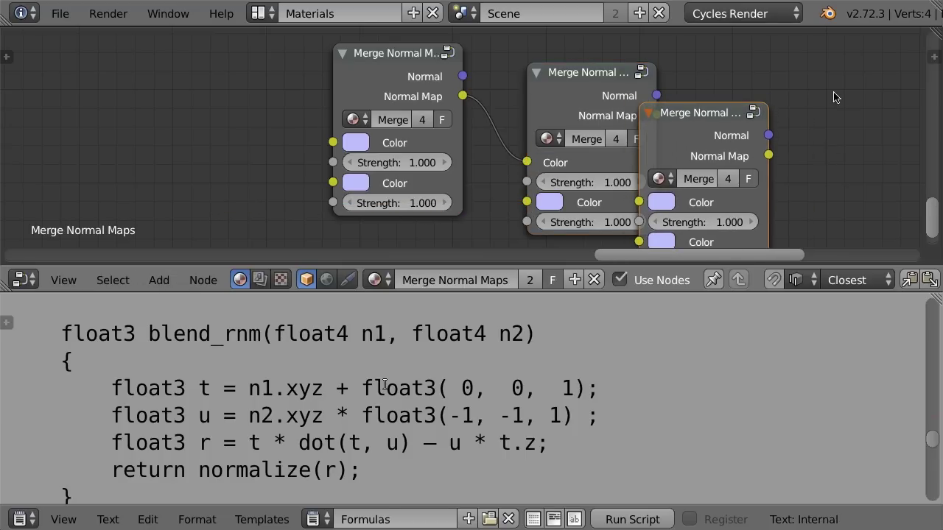
pyautogui.keyDown('shift'); pyautogui.click(606, 73); pyautogui.keyUp('shift')
pyautogui.press('x')
# Select the remaining Merge Normal Maps node, cancel a trial link, and go back inside the group.
pyautogui.click(413, 52)
pyautogui.moveTo(462, 96)
pyautogui.mouseDown()
pyautogui.moveTo(530, 148)
pyautogui.moveTo(587, 145)
pyautogui.mouseUp()
pyautogui.press('Tab')
pyautogui.press('Home')
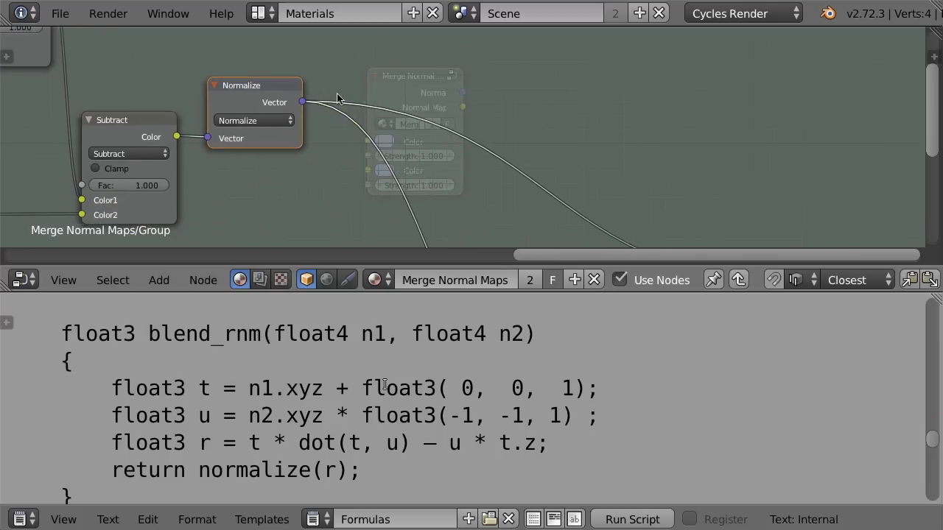
# Move the Normalize node right and down, bringing the Multiply, Add and Group Output nodes into view.
pyautogui.moveTo(260, 84); pyautogui.dragTo(303, 110)
pyautogui.scroll(-1, 576, 168)
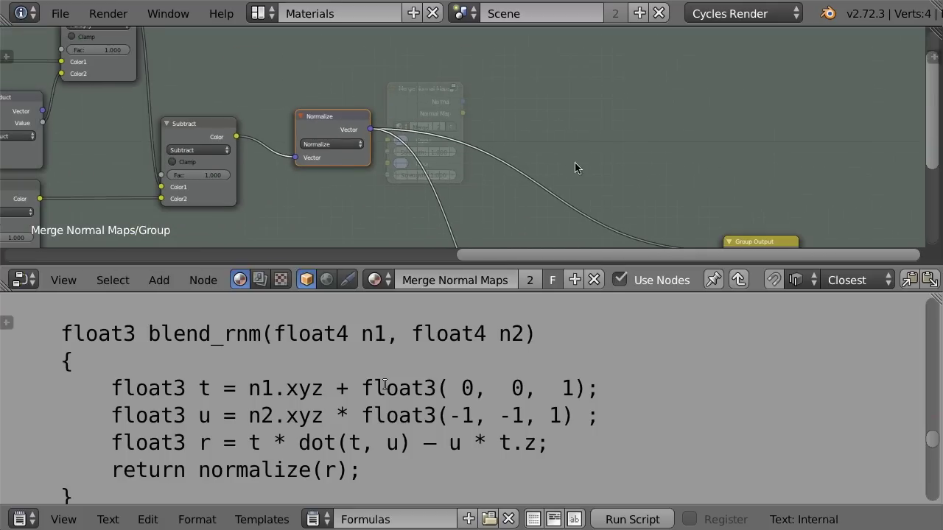
pyautogui.moveTo(576, 168); pyautogui.dragTo(241, 105, button='middle')
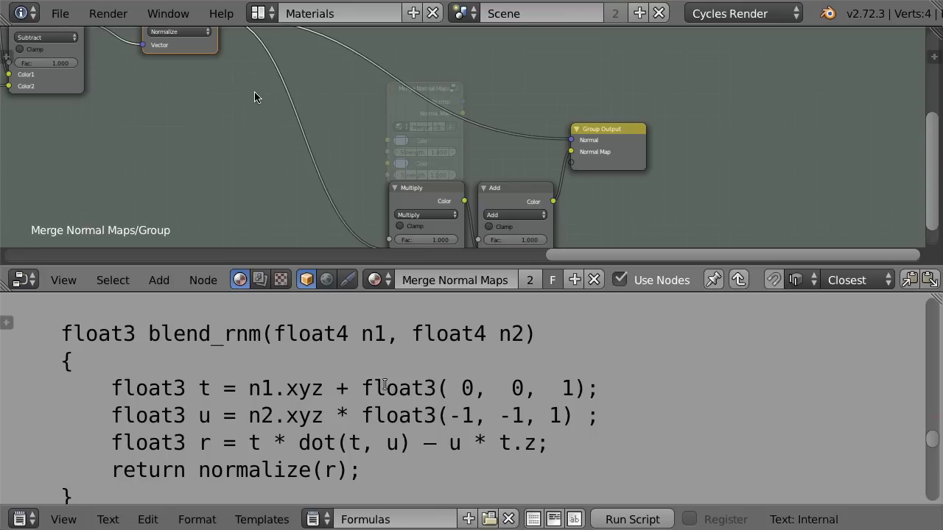
pyautogui.moveTo(398, 132); pyautogui.dragTo(295, 80, button='middle')
pyautogui.scroll(2, 297, 140)
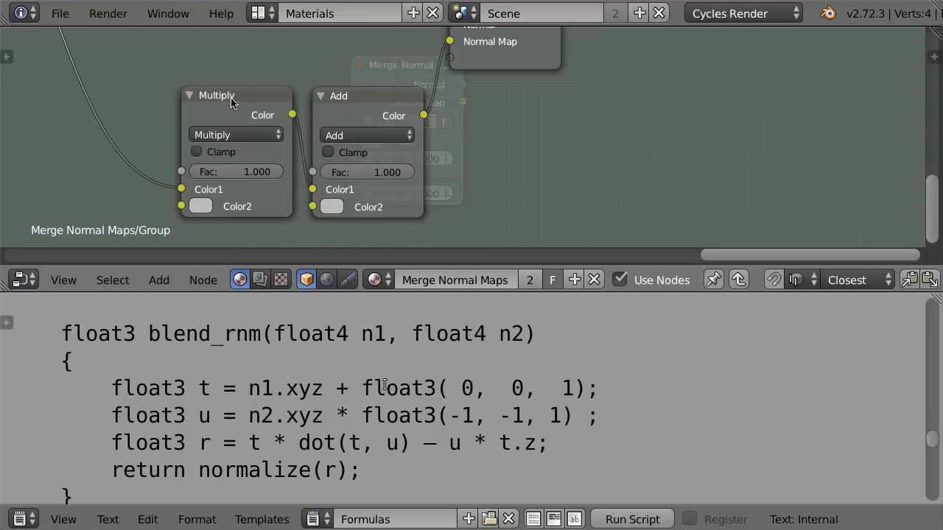
# Reposition the Multiply node and check the Multiply and Add Color2 values (Add is 0.500).
pyautogui.click(231, 102)
pyautogui.moveTo(231, 102); pyautogui.dragTo(317, 49, button='middle')
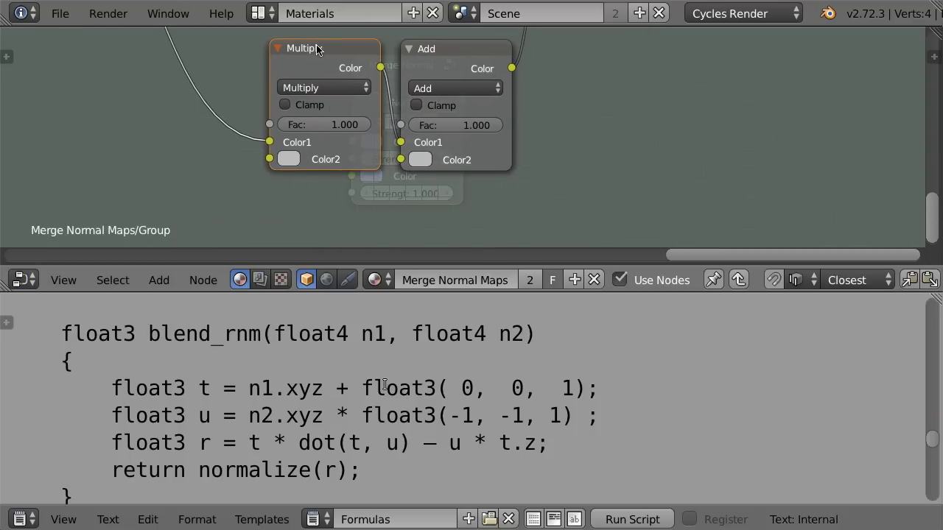
pyautogui.moveTo(317, 49); pyautogui.dragTo(305, 49)
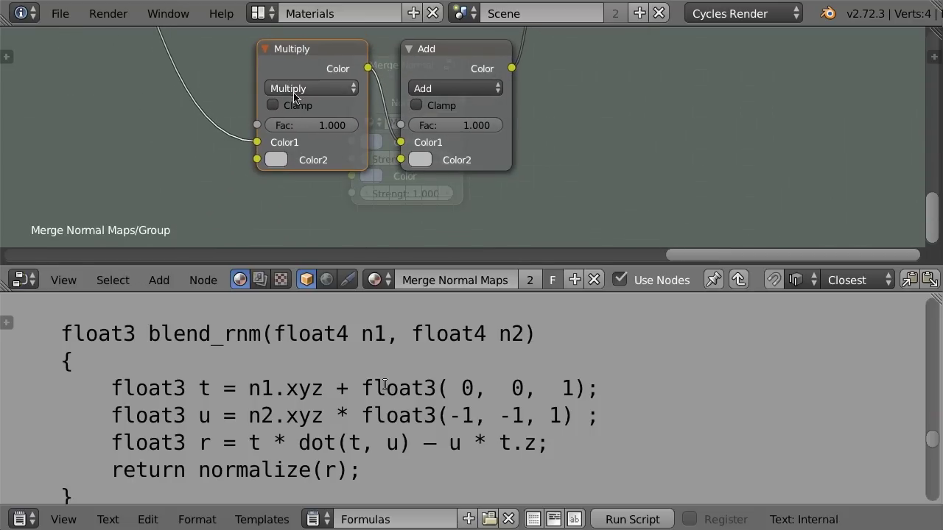
pyautogui.click(277, 161)
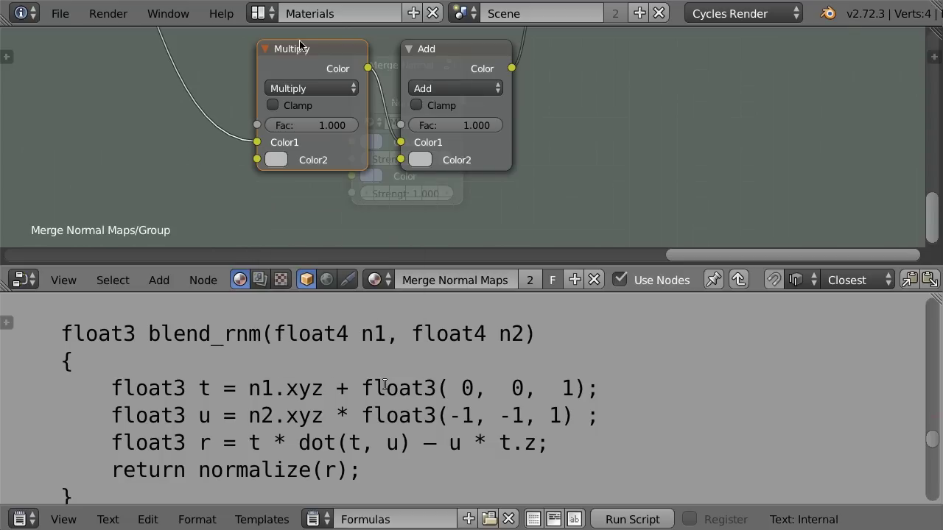
pyautogui.moveTo(302, 56); pyautogui.dragTo(305, 61)
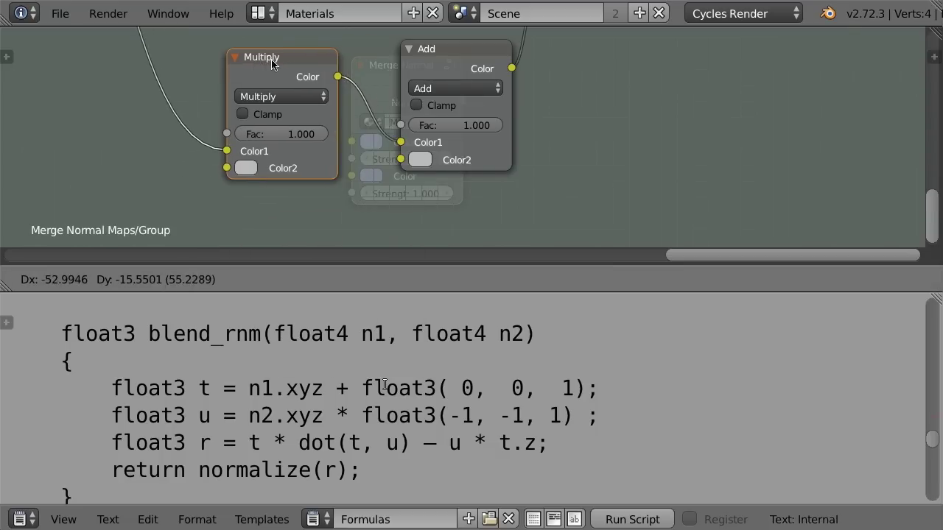
pyautogui.click(461, 53)
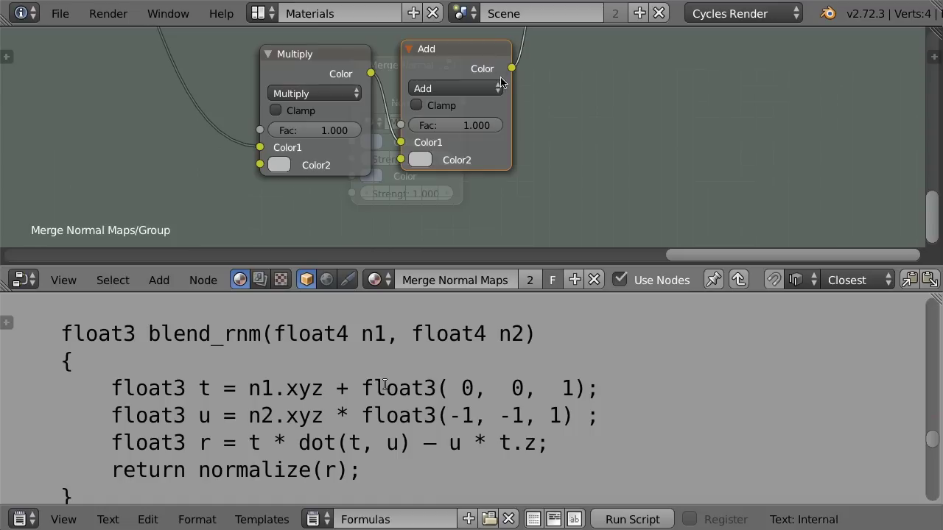
pyautogui.click(418, 160)
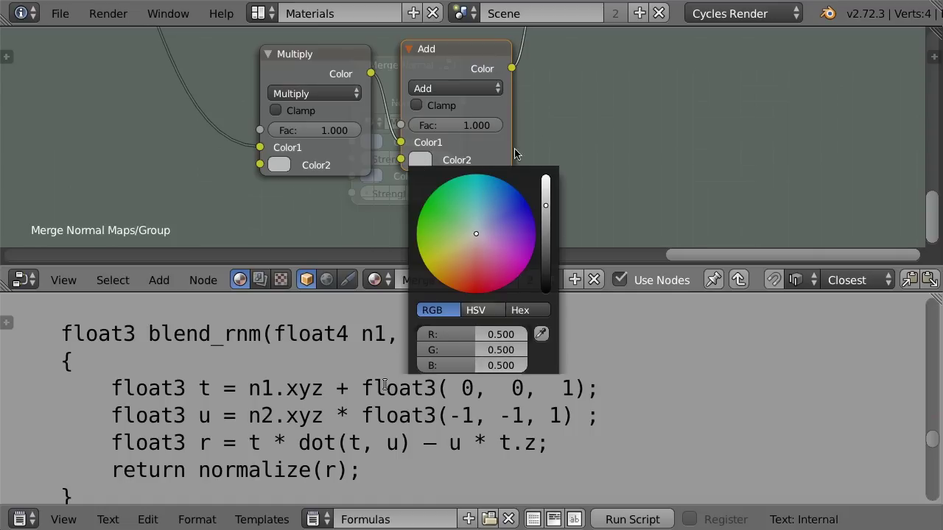
pyautogui.click(496, 88)
# Move the Group Output node further right and return to the parent node tree.
pyautogui.moveTo(637, 100)
pyautogui.keyDown('ctrl'); pyautogui.mouseDown(button='middle')
pyautogui.moveTo(570, 131)
pyautogui.moveTo(508, 131)
pyautogui.mouseUp(button='middle'); pyautogui.keyUp('ctrl')
pyautogui.moveTo(487, 44); pyautogui.dragTo(586, 44)
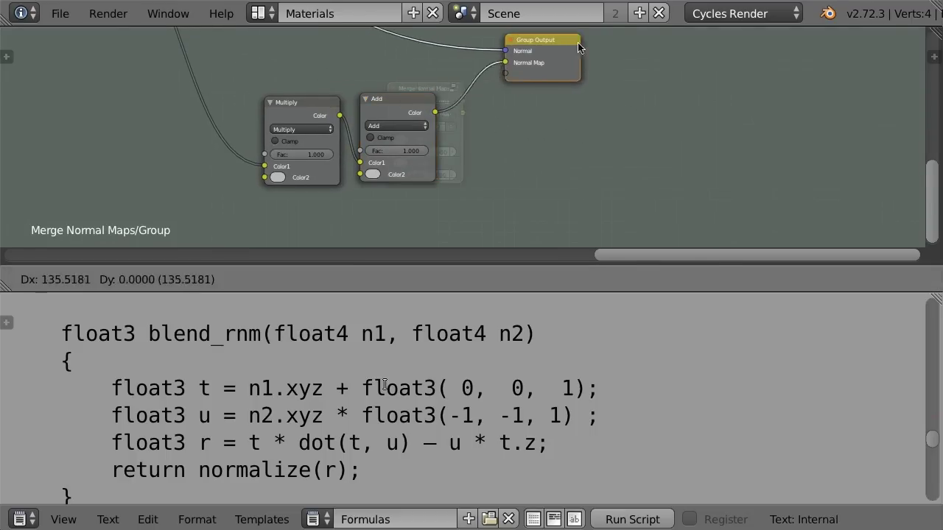
pyautogui.scroll(1, 726, 90)
pyautogui.moveTo(725, 90); pyautogui.dragTo(550, 119, button='middle')
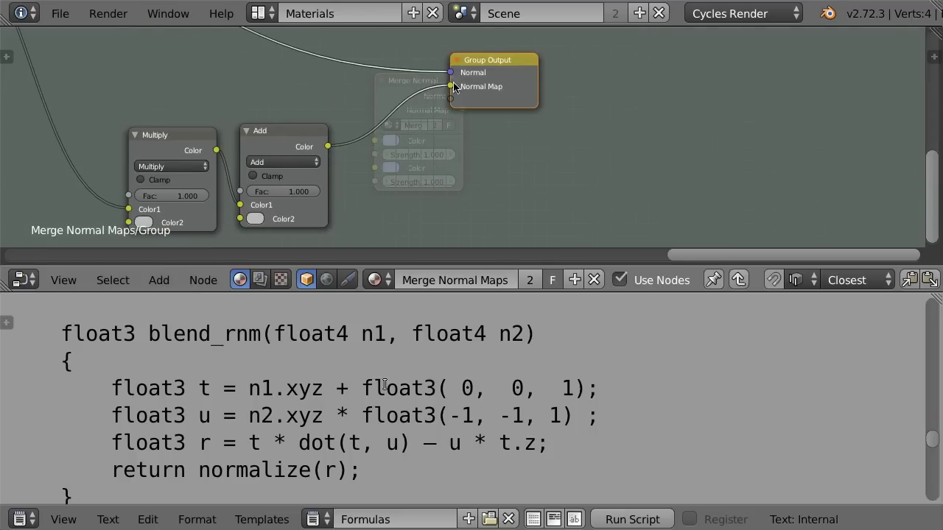
pyautogui.press('Tab')
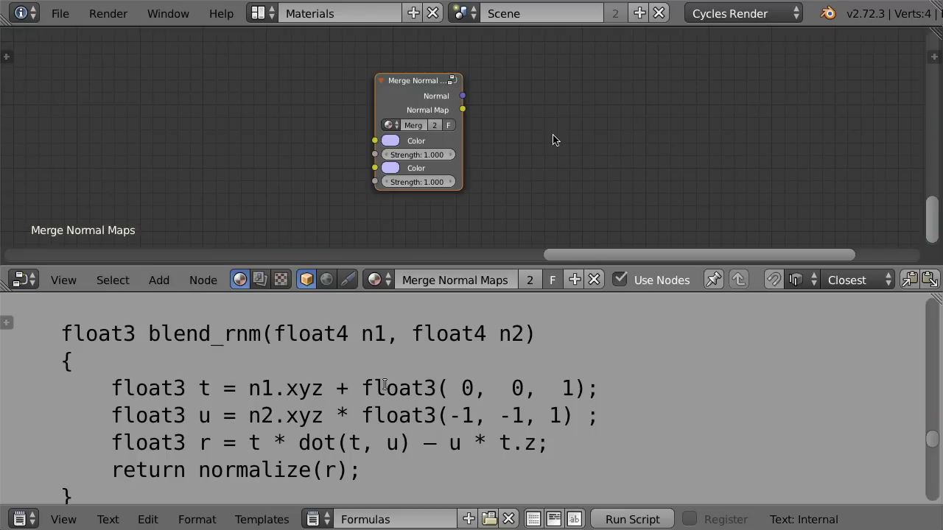